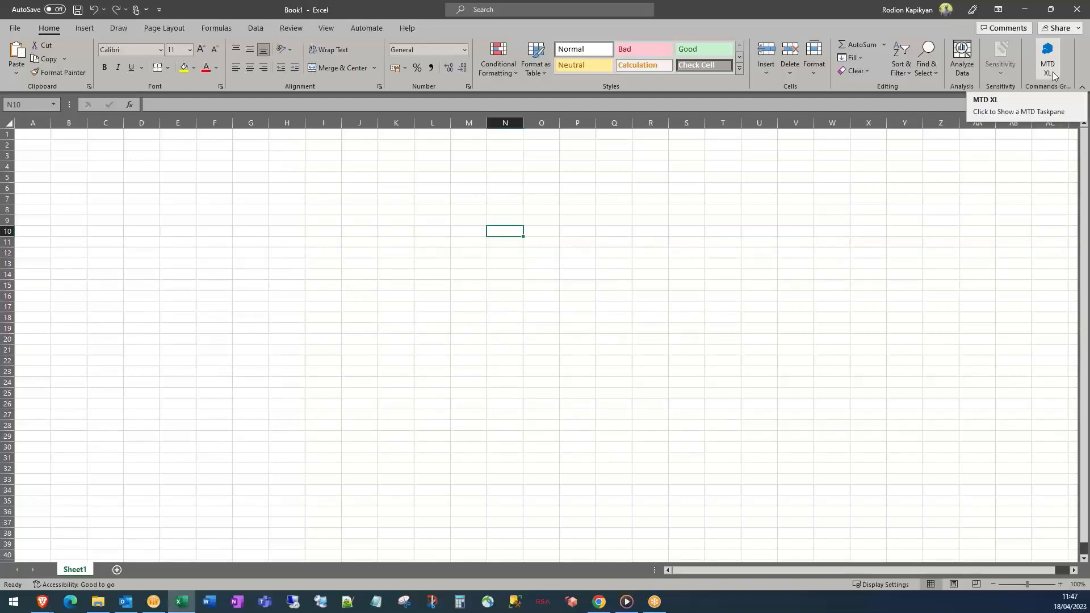
Open the MTD XL task pane docked on the right and widen it
{"action": "left_click", "coordinate": [1053, 76]}
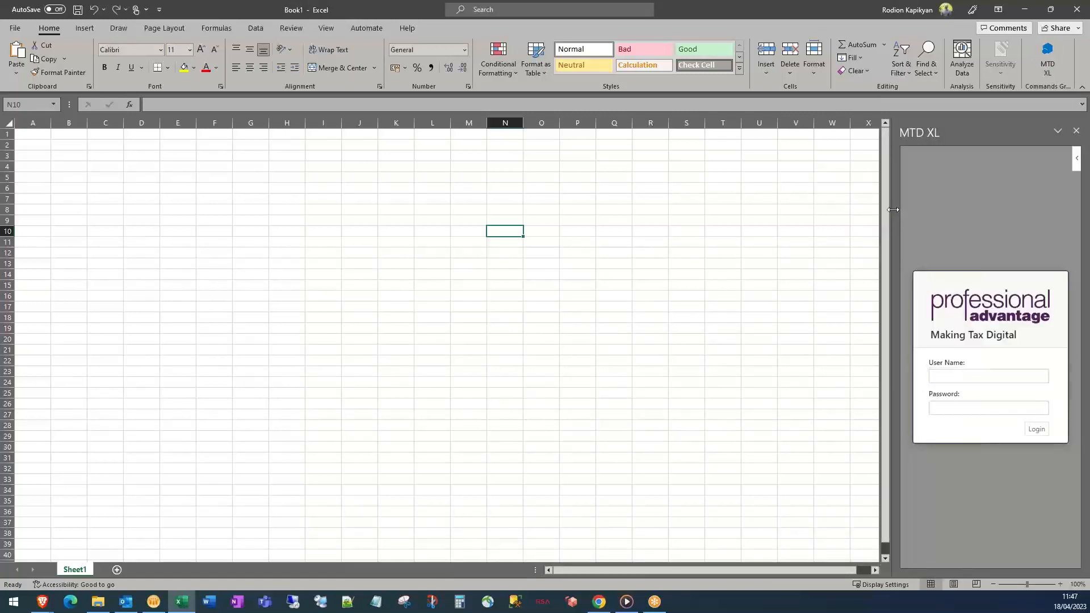
{"action": "left_click_drag", "start_coordinate": [893, 210], "coordinate": [530, 223]}
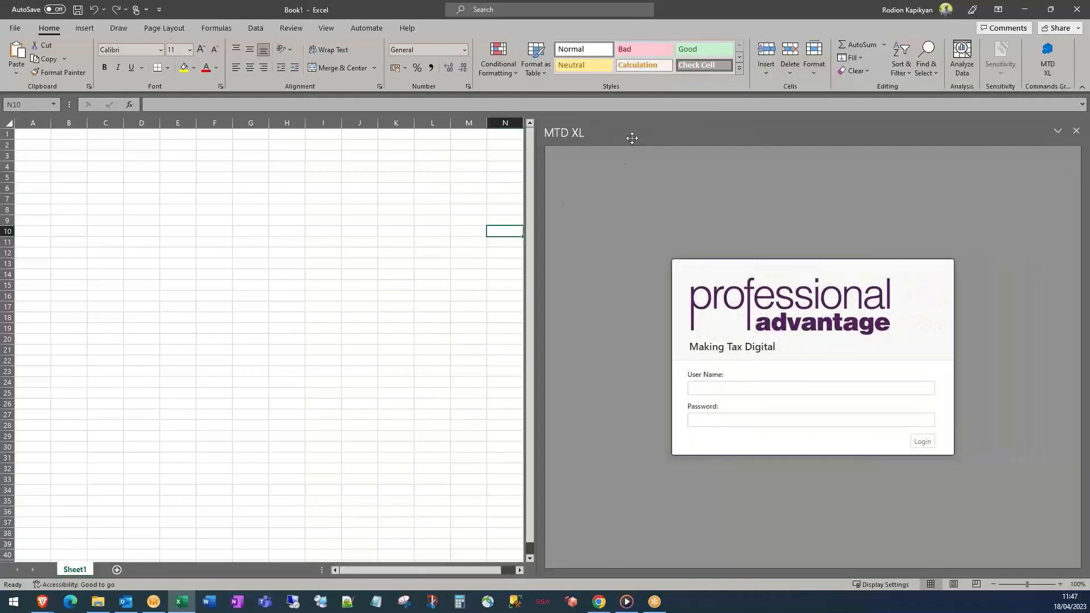
{"action": "left_click_drag", "start_coordinate": [562, 135], "coordinate": [329, 164]}
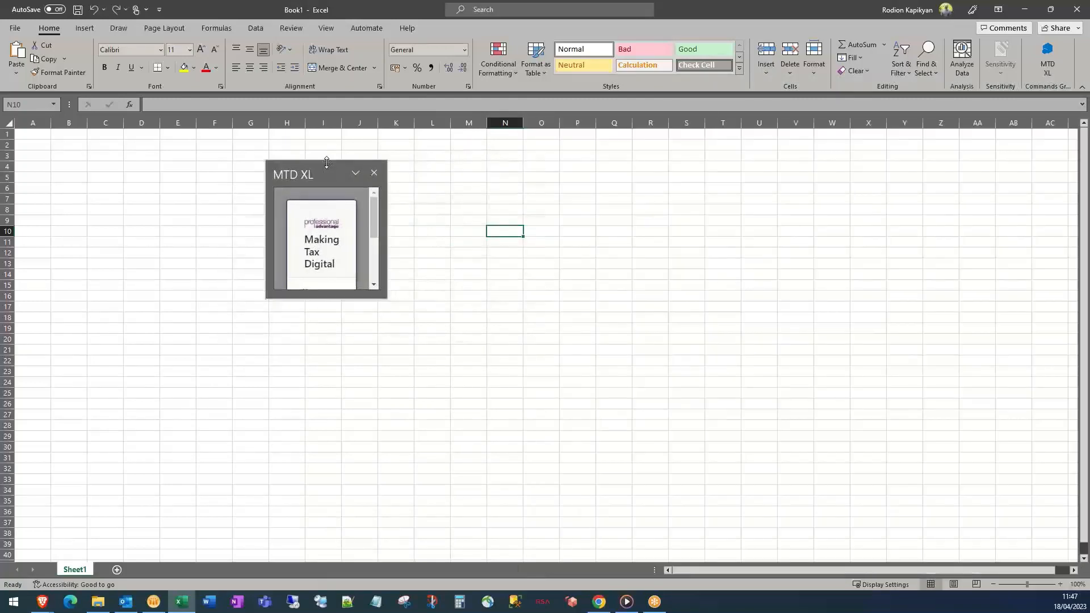
{"action": "left_click", "coordinate": [373, 173]}
{"action": "left_click", "coordinate": [1048, 64]}
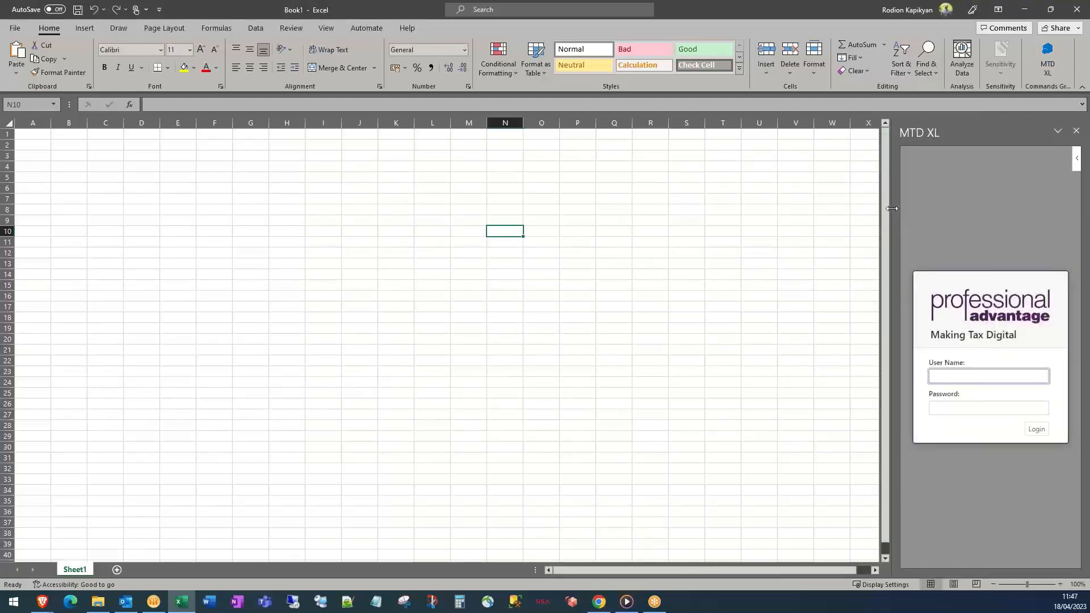
{"action": "left_click_drag", "start_coordinate": [891, 213], "coordinate": [537, 213]}
Sign in to MTD XL with the saved user name and the account password
{"action": "left_click", "coordinate": [765, 387]}
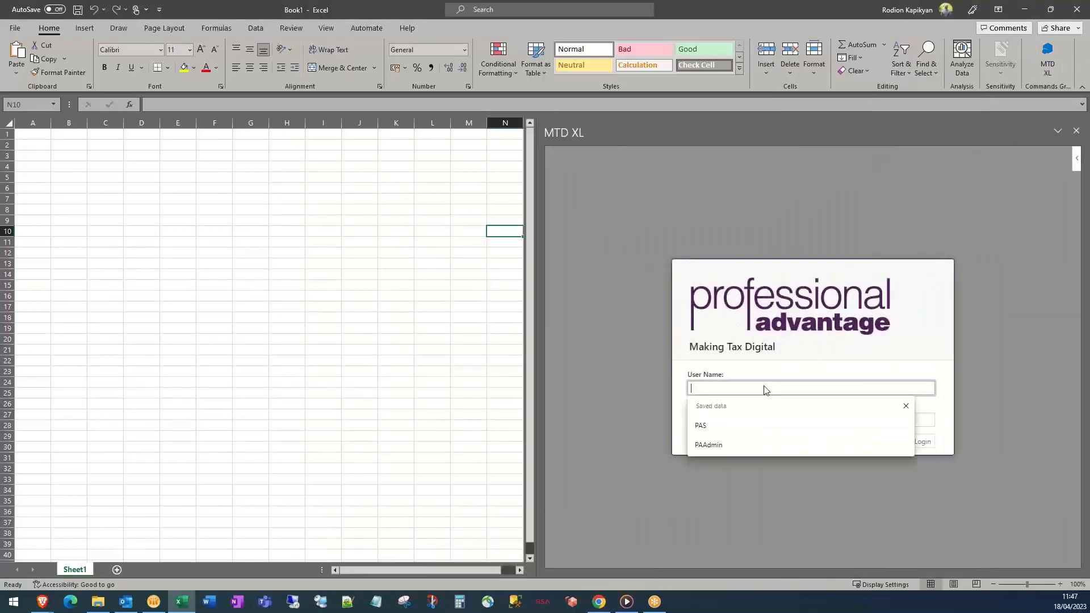
{"action": "type", "text": "PAS"}
{"action": "key", "text": "Tab"}
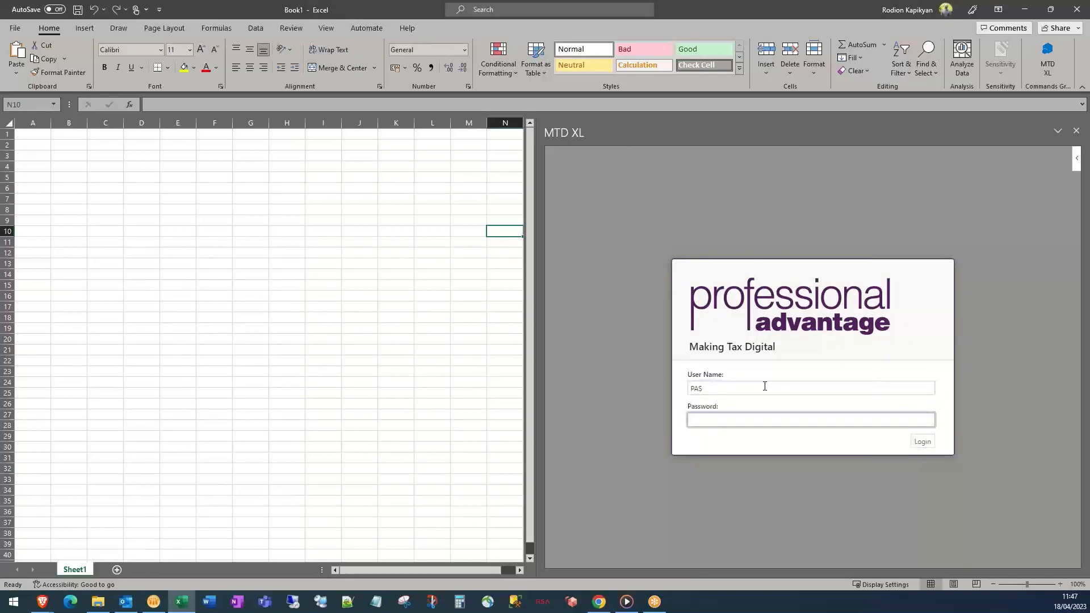
{"action": "type", "text": "•••••••••"}
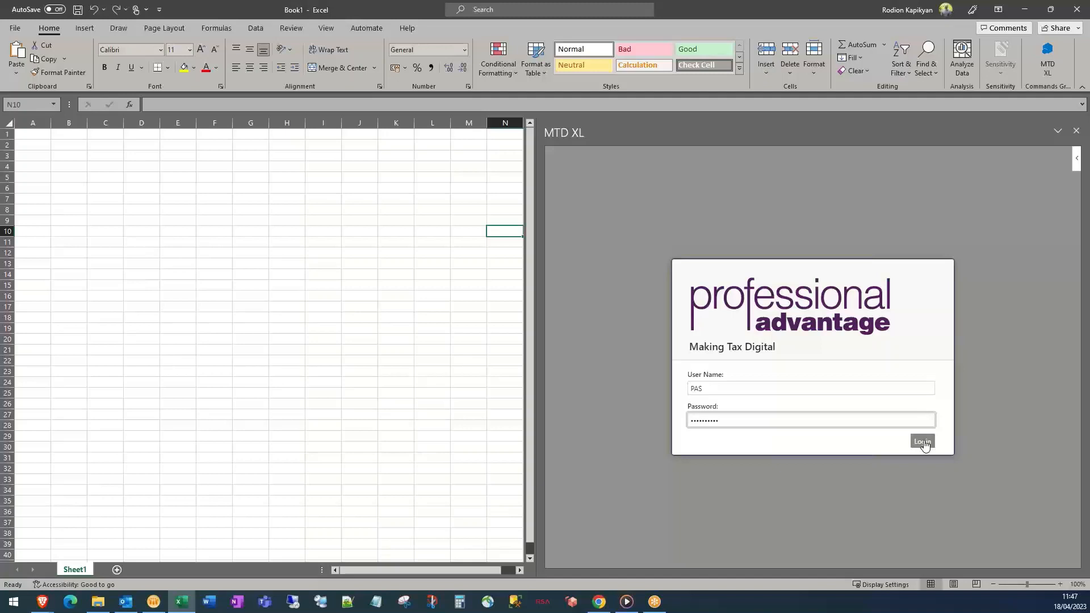
{"action": "left_click", "coordinate": [923, 442]}
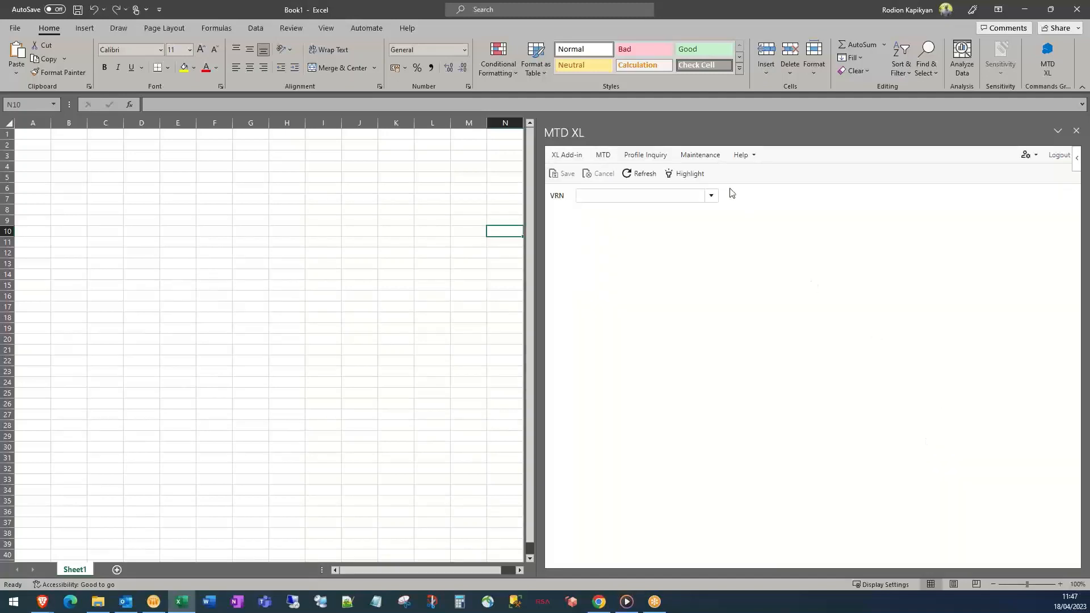
In HMRC Testing setup, set Description to Webinar LTD and create a test user and VRN
{"action": "left_click", "coordinate": [701, 163]}
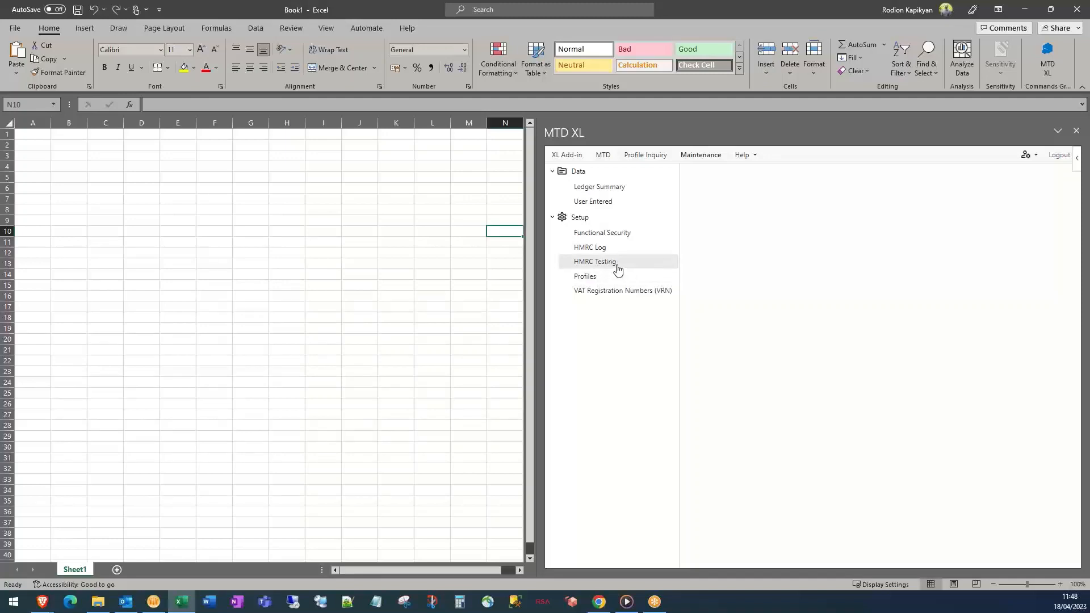
{"action": "left_click", "coordinate": [617, 269]}
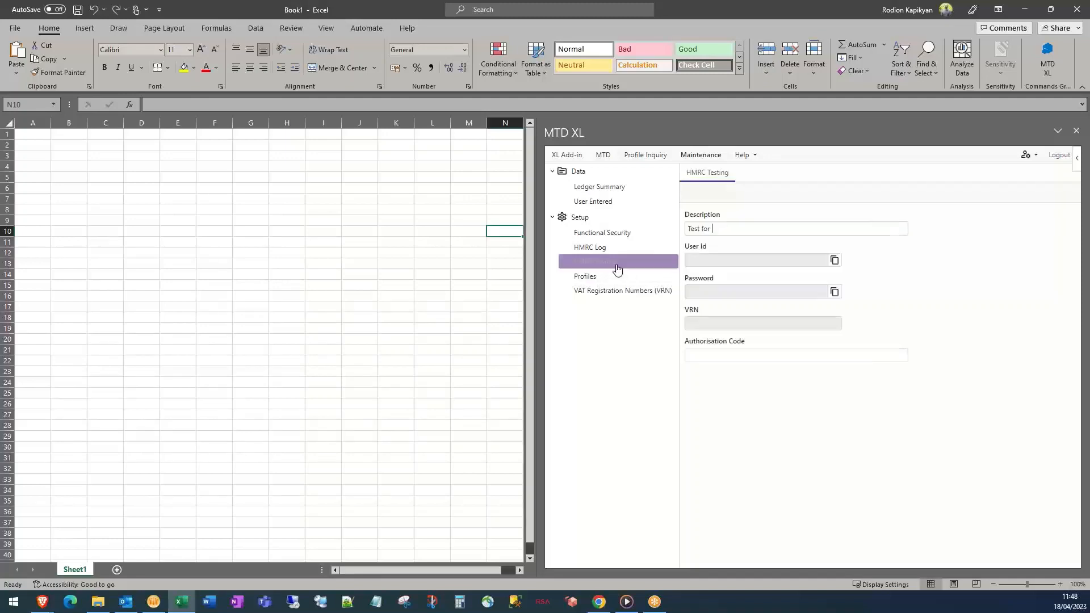
{"action": "left_click", "coordinate": [726, 230]}
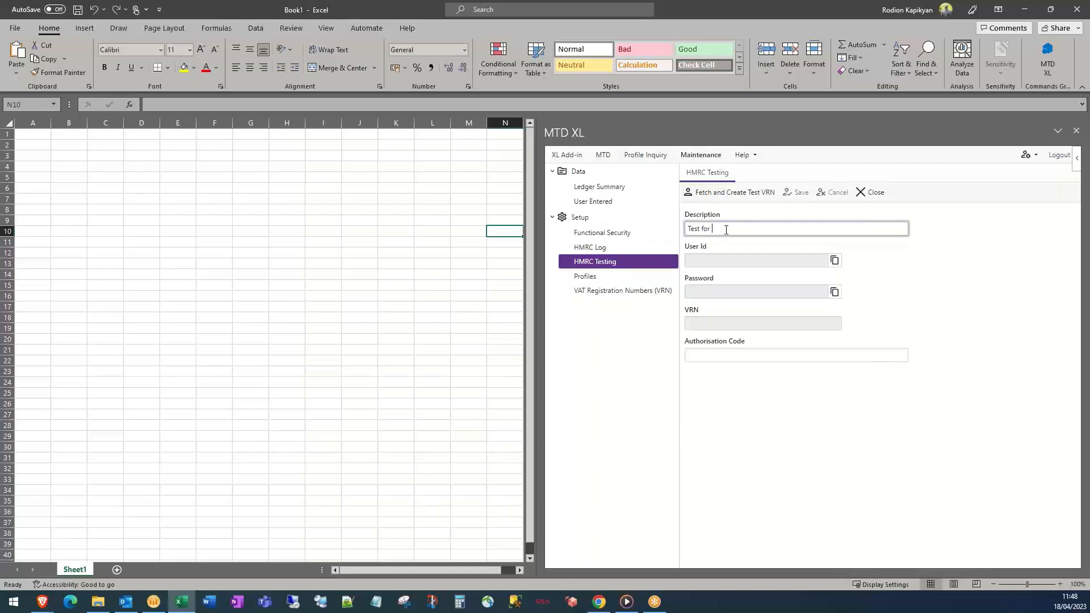
{"action": "triple_click", "coordinate": [718, 229]}
{"action": "type", "text": "WEbinar"}
{"action": "key", "text": "BackSpace"}
{"action": "key", "text": "BackSpace"}
{"action": "key", "text": "BackSpace"}
{"action": "key", "text": "BackSpace"}
{"action": "key", "text": "BackSpace"}
{"action": "key", "text": "BackSpace"}
{"action": "type", "text": "binar LTD"}
{"action": "left_click", "coordinate": [749, 203]}
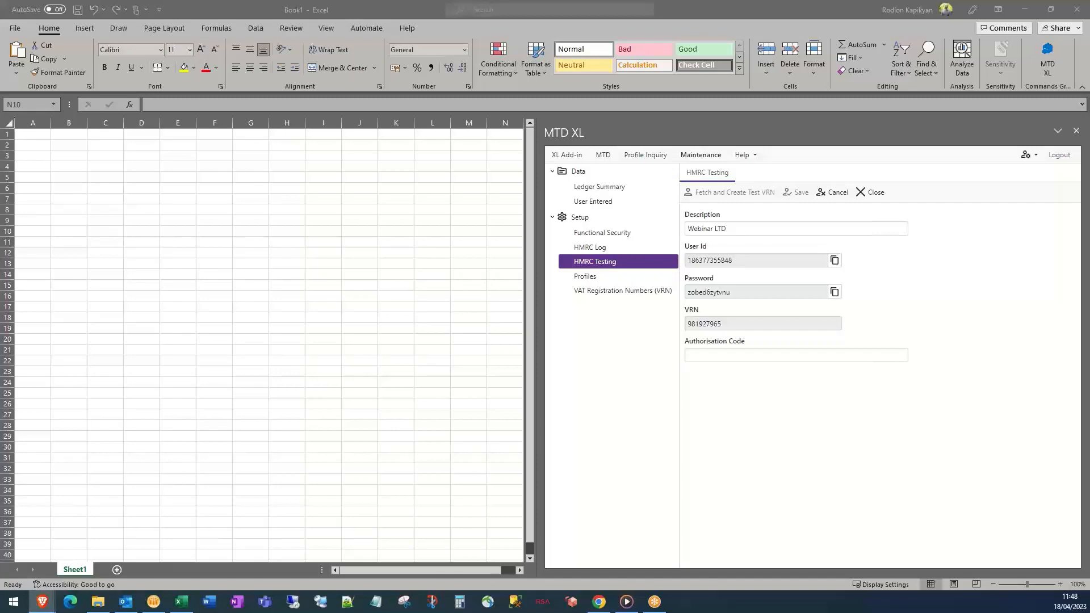
Resize the browser and continue past the PAMTD permission pages to Government Gateway sign-in
{"action": "left_click_drag", "start_coordinate": [73, 610], "coordinate": [266, 50]}
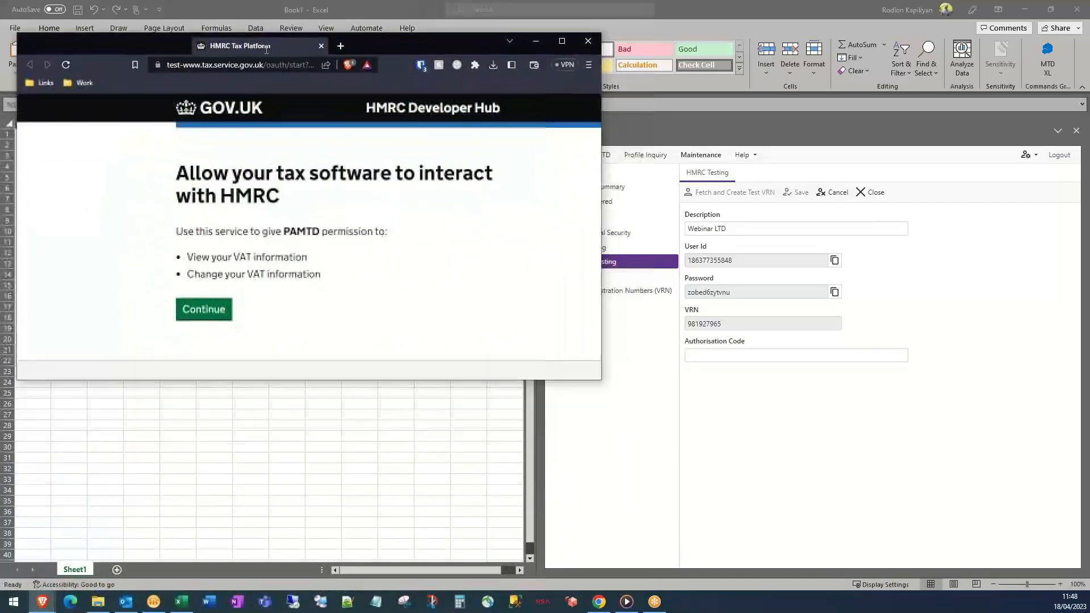
{"action": "left_click_drag", "start_coordinate": [600, 380], "coordinate": [519, 548]}
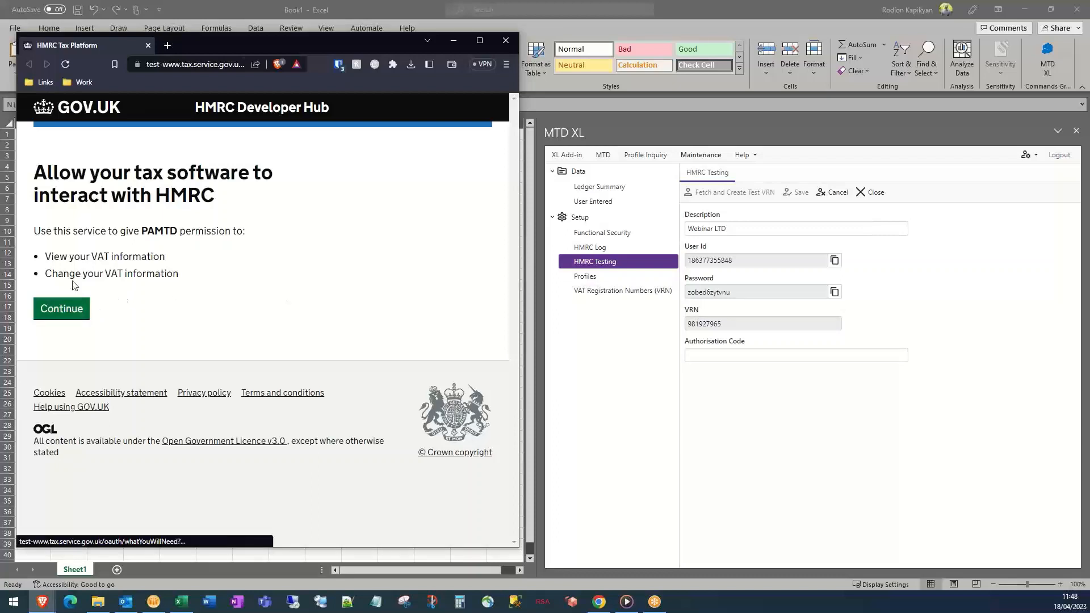
{"action": "left_click_drag", "start_coordinate": [80, 256], "coordinate": [123, 274]}
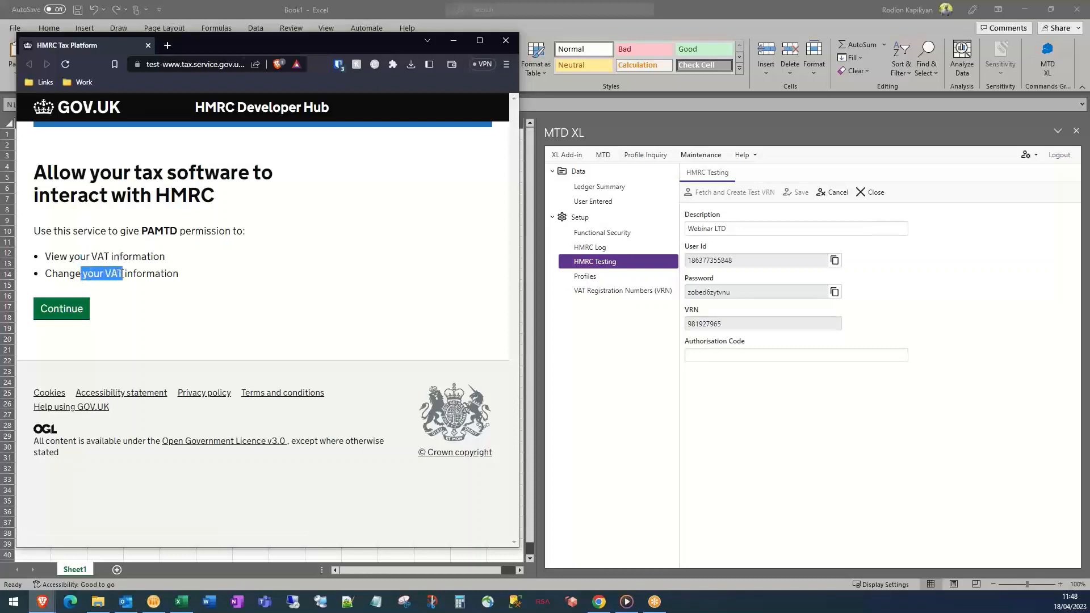
{"action": "left_click", "coordinate": [76, 311]}
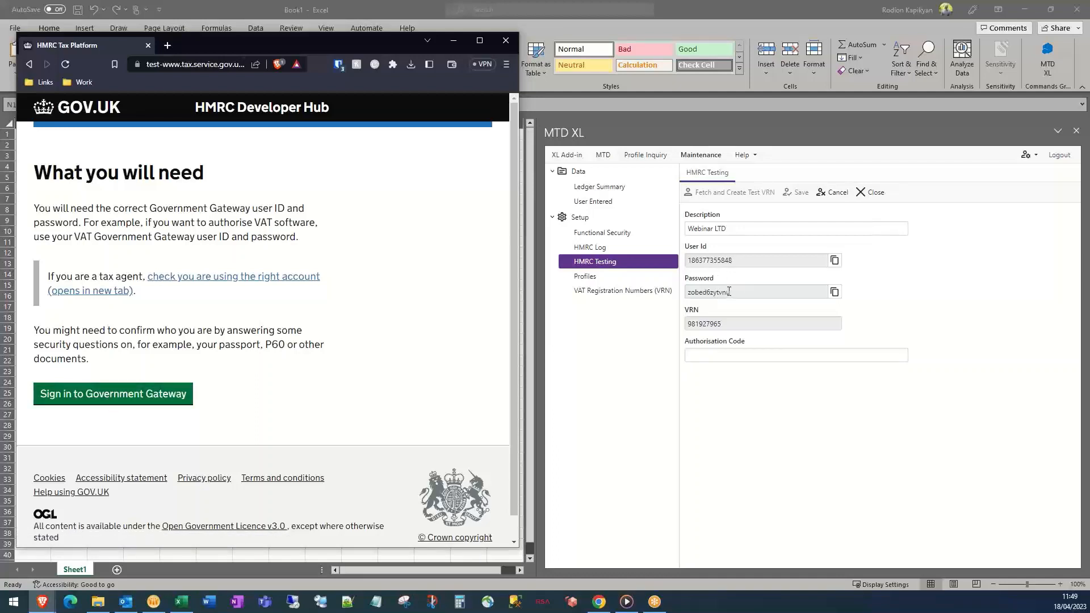
{"action": "left_click", "coordinate": [85, 398]}
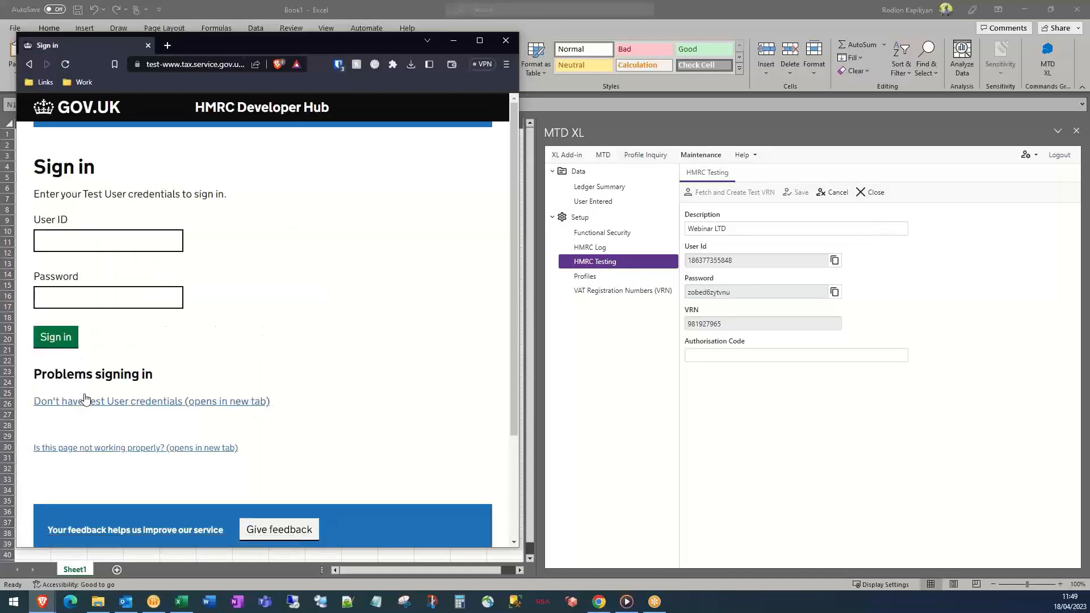
Copy the generated test User Id and password from MTD XL into the HMRC sign-in form
{"action": "double_click", "coordinate": [738, 260]}
{"action": "key", "text": "ctrl+c"}
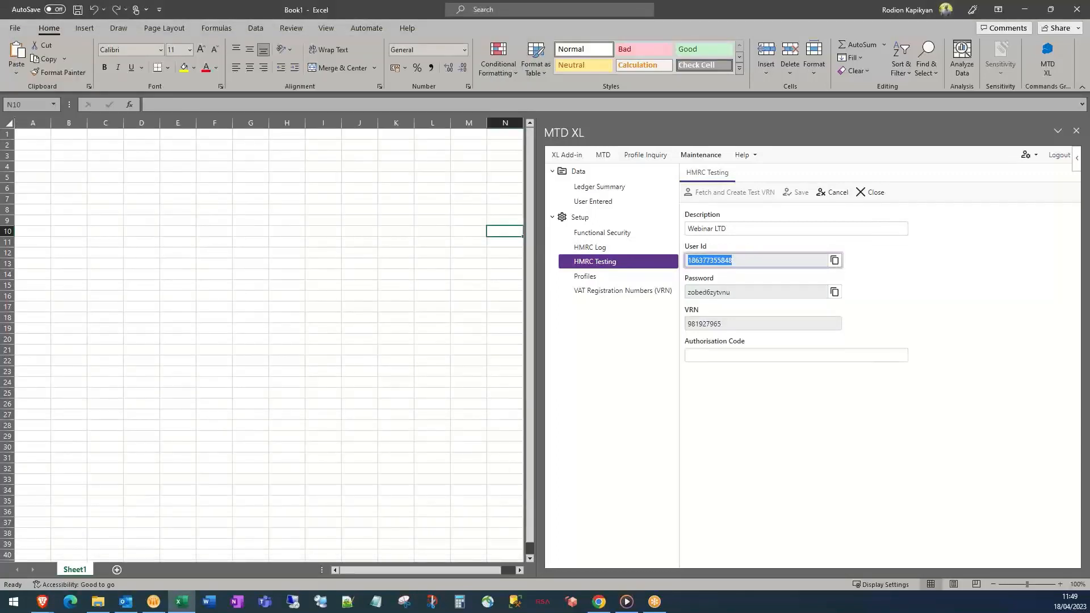
{"action": "key", "text": "alt+Tab"}
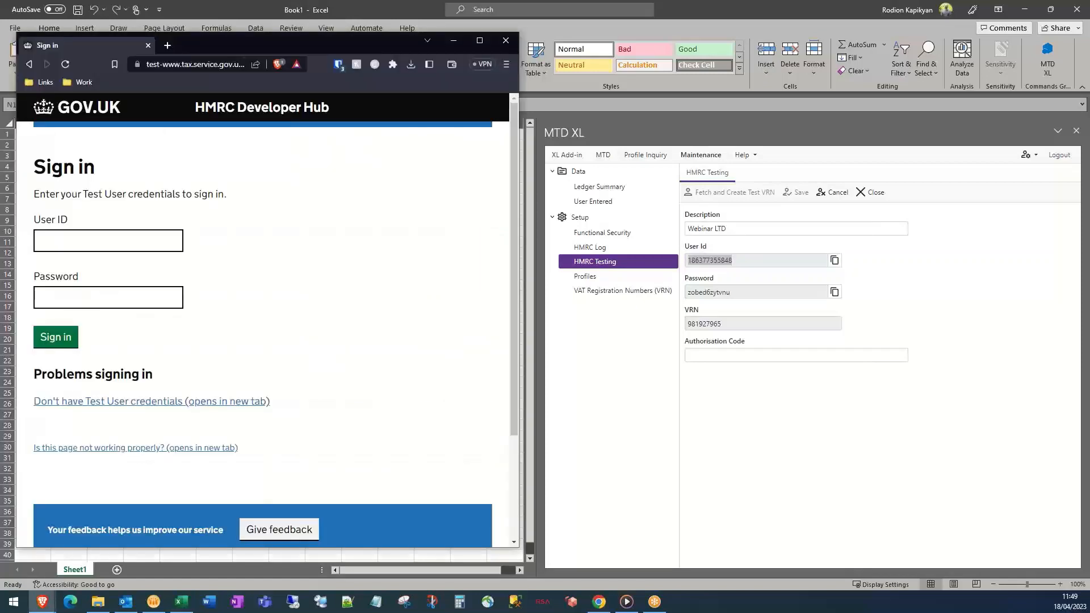
{"action": "left_click", "coordinate": [104, 246]}
{"action": "key", "text": "ctrl+v"}
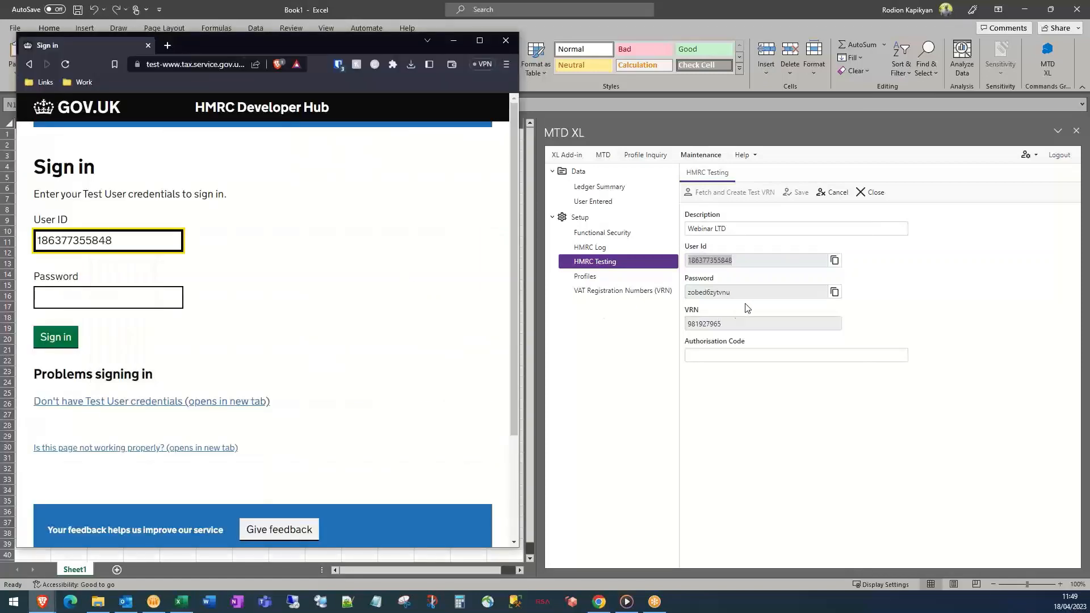
{"action": "left_click", "coordinate": [831, 293]}
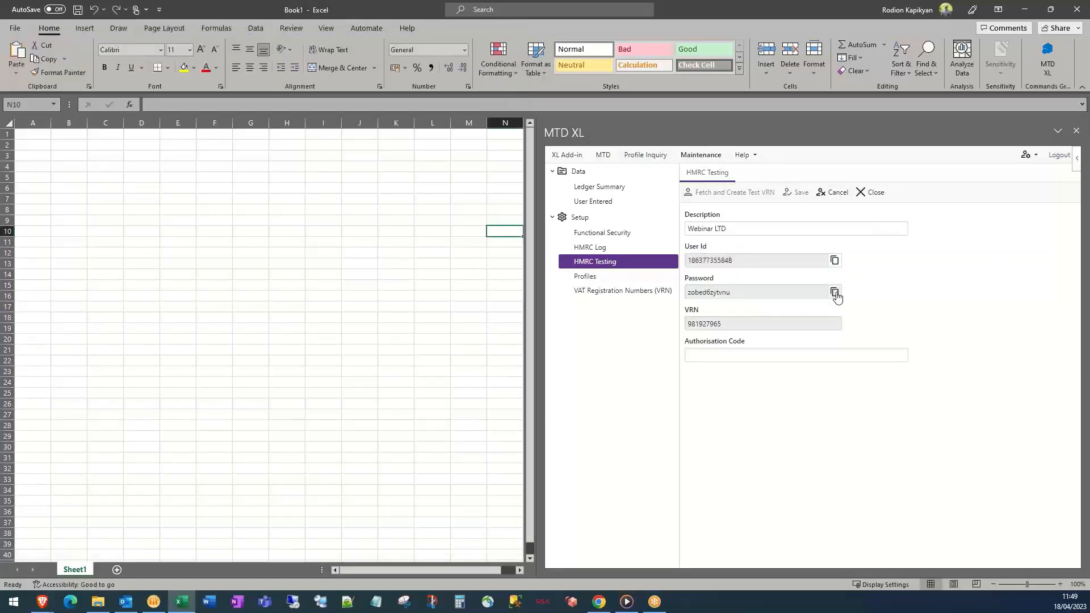
{"action": "double_click", "coordinate": [769, 294]}
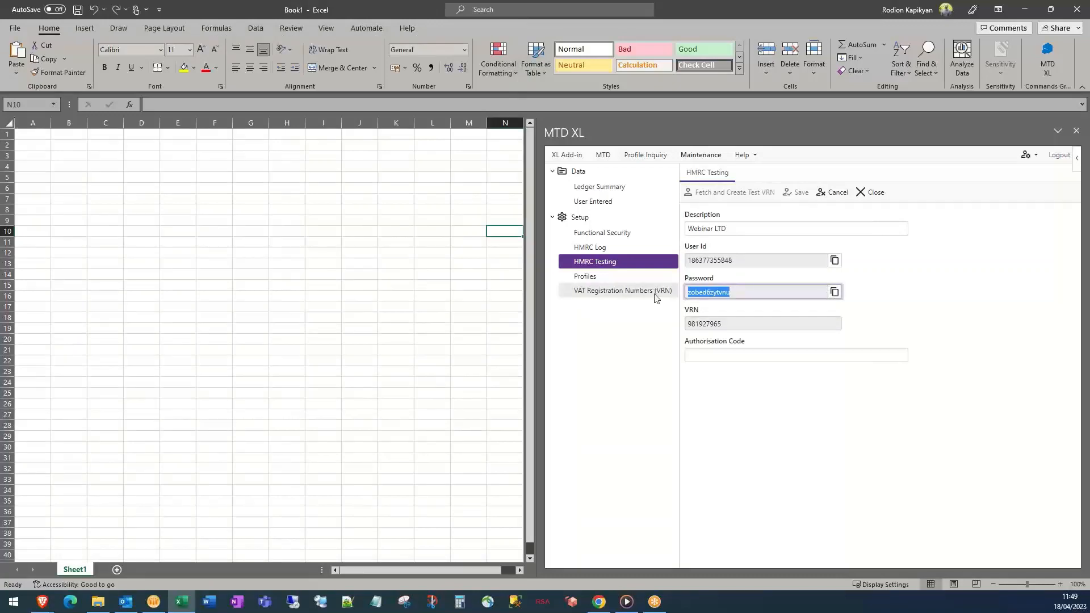
{"action": "left_click", "coordinate": [42, 602]}
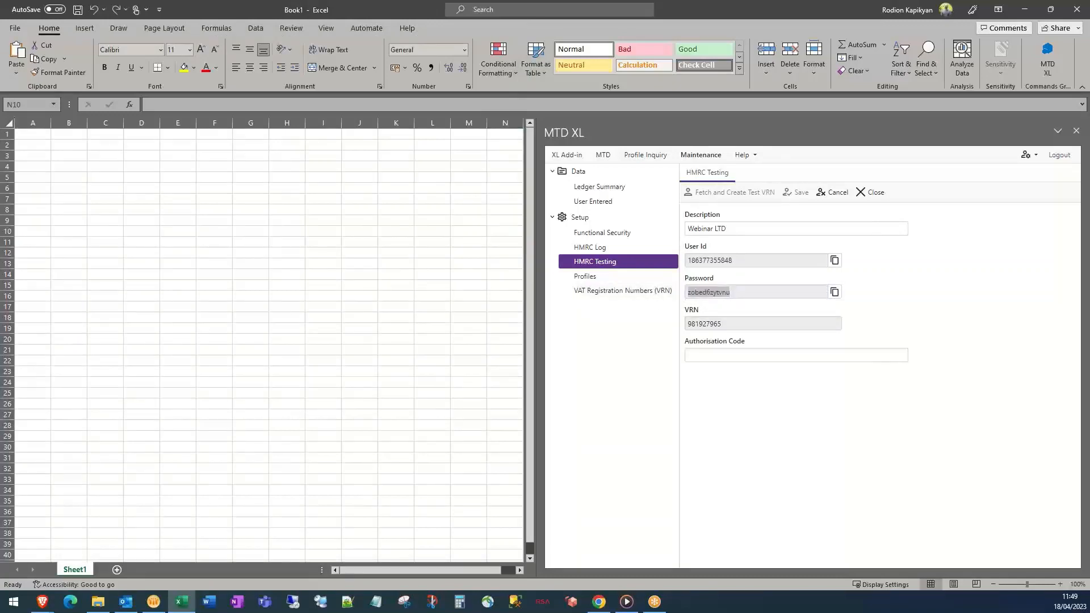
{"action": "left_click", "coordinate": [101, 297]}
{"action": "key", "text": "ctrl+v"}
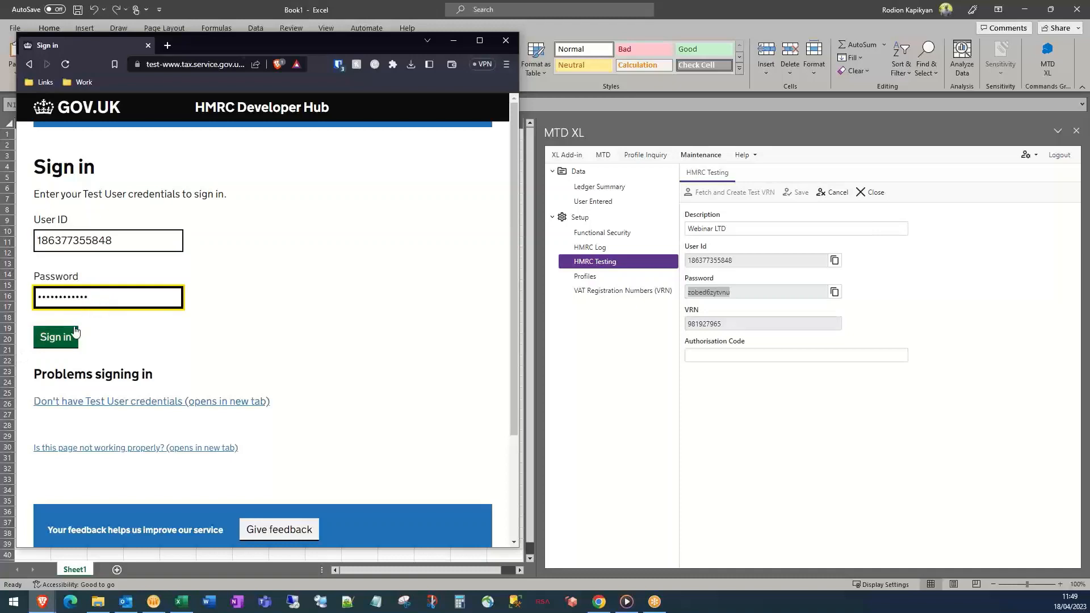
Sign in as the test user, grant PAMTD permission and copy the authorisation code
{"action": "left_click", "coordinate": [55, 337]}
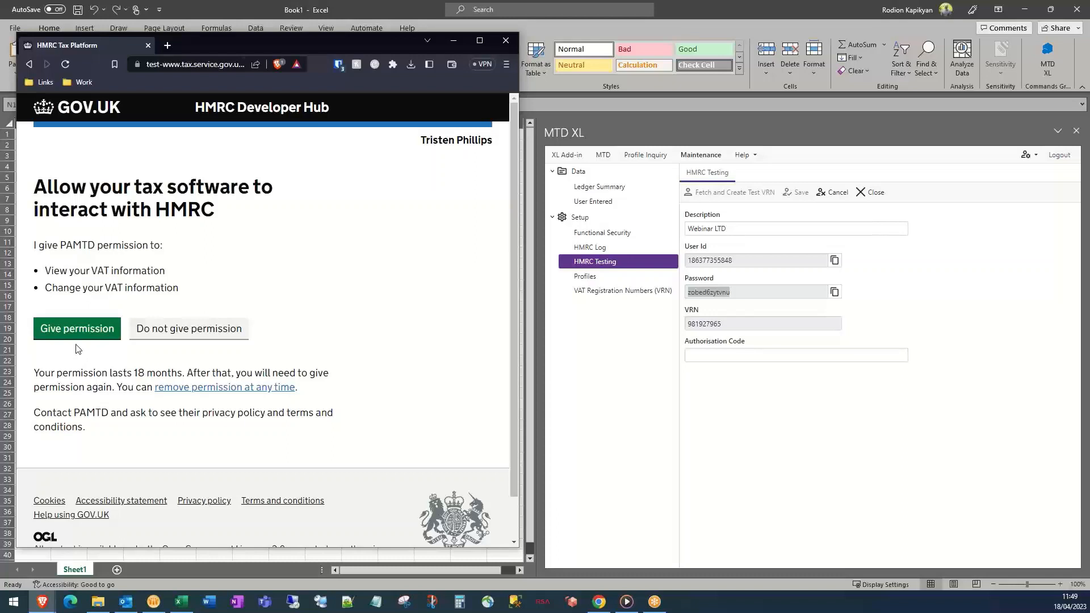
{"action": "left_click", "coordinate": [74, 329]}
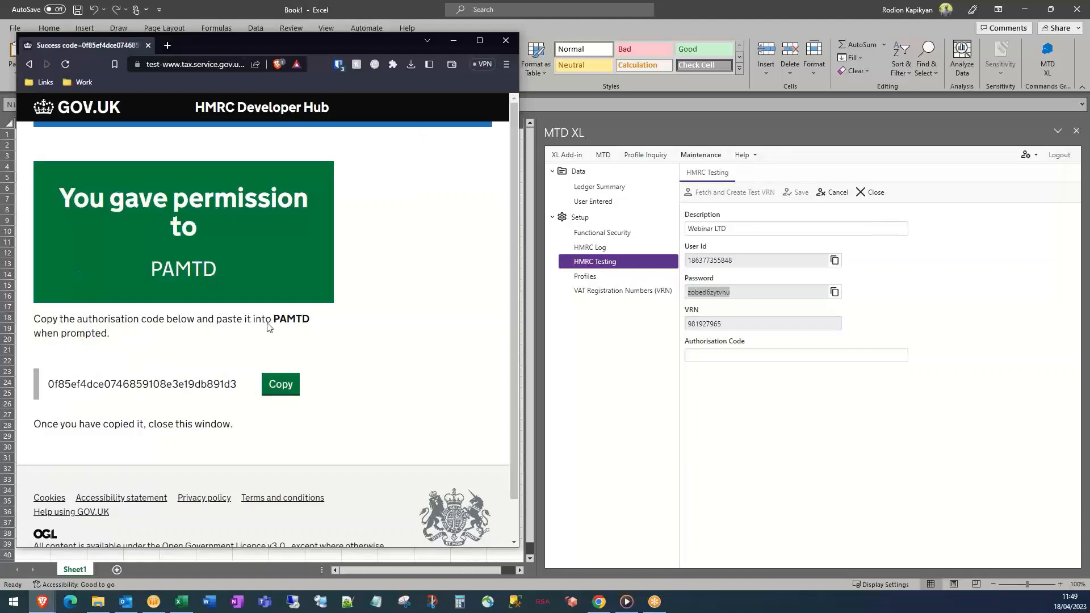
{"action": "left_click", "coordinate": [290, 385]}
Paste the authorisation code into the Authorisation Code field and save to create the VRN setup record
{"action": "left_click", "coordinate": [725, 354]}
{"action": "right_click", "coordinate": [725, 357]}
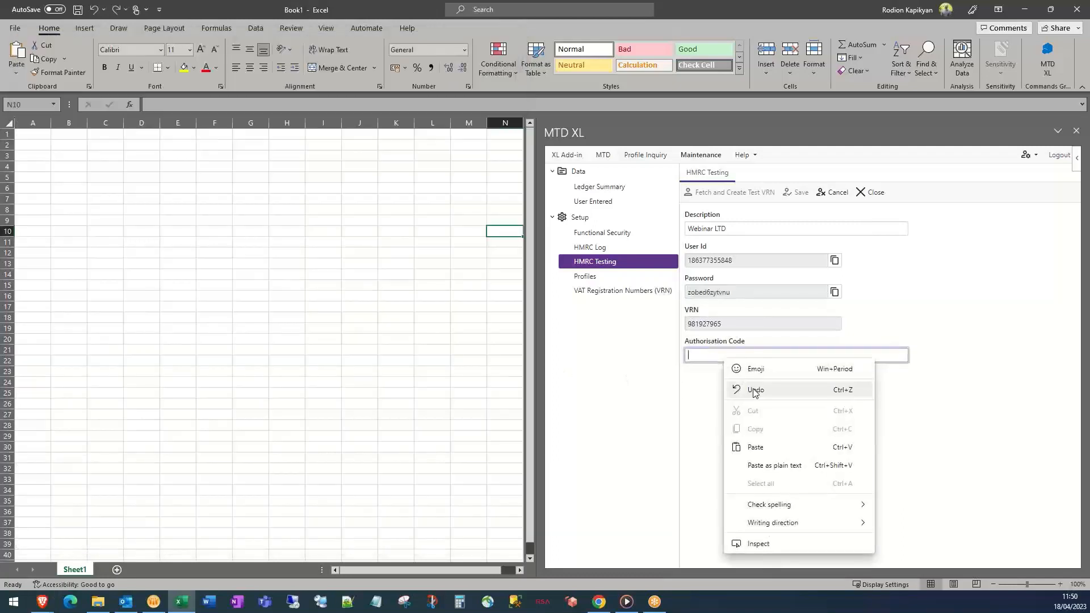
{"action": "left_click", "coordinate": [770, 446]}
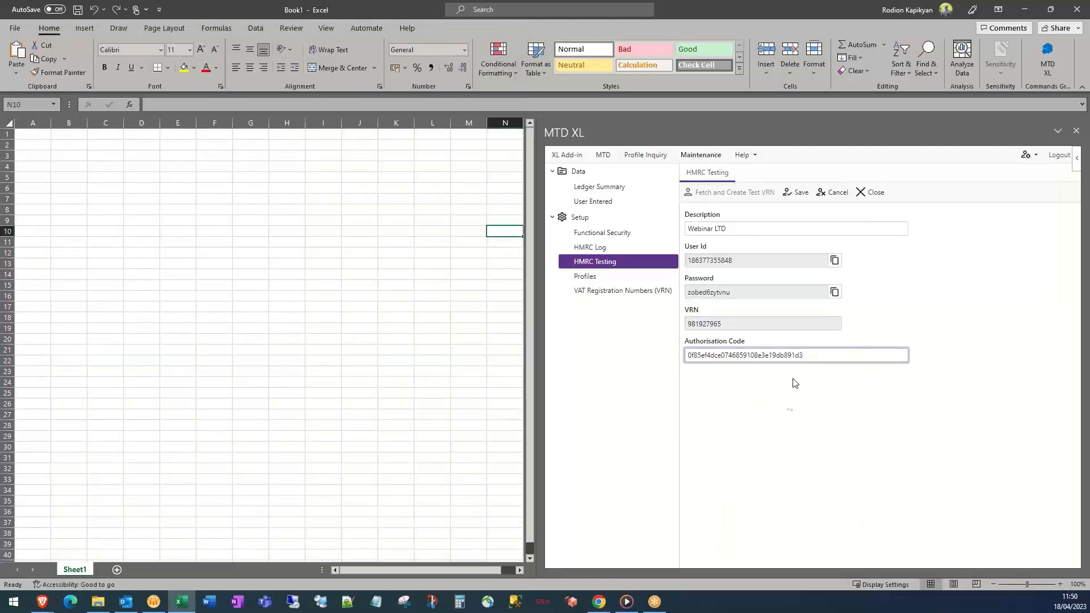
{"action": "left_click", "coordinate": [800, 195]}
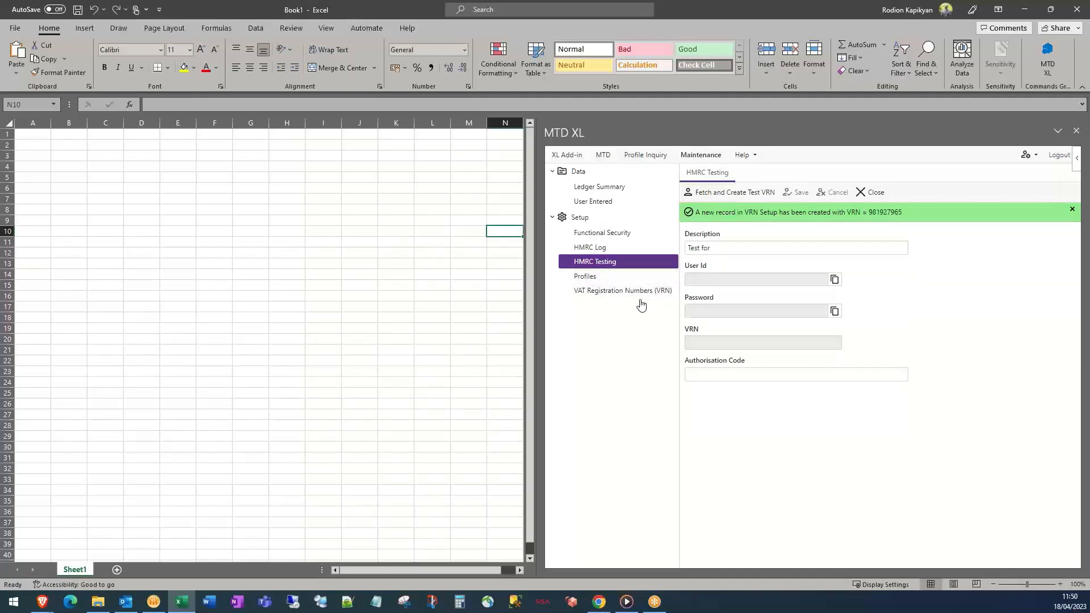
Open the VAT Registration Numbers list and select the Webinar LTD authorised Solo VRN
{"action": "left_click", "coordinate": [612, 296]}
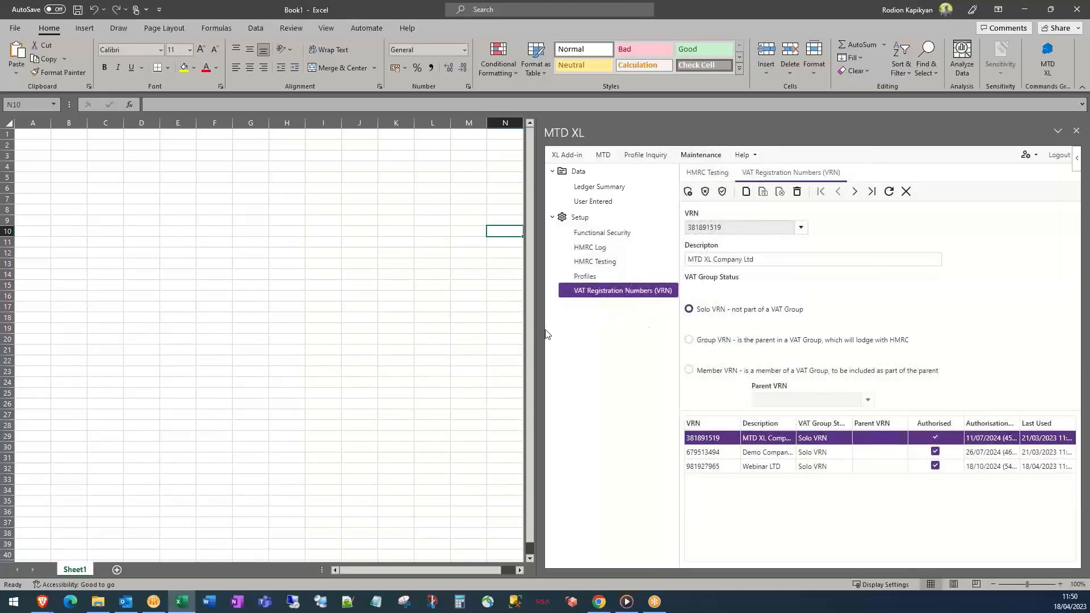
{"action": "left_click", "coordinate": [757, 466]}
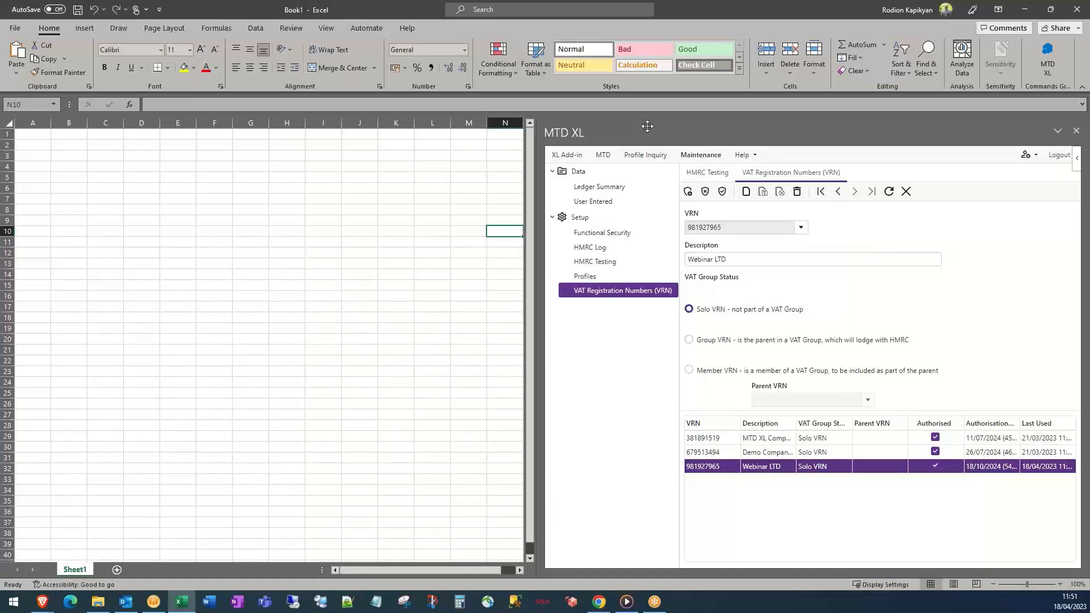
Float and enlarge the MTD XL pane, highlighting Webinar LTD's 549-day expiry and last used date
{"action": "left_click_drag", "start_coordinate": [648, 126], "coordinate": [85, 40]}
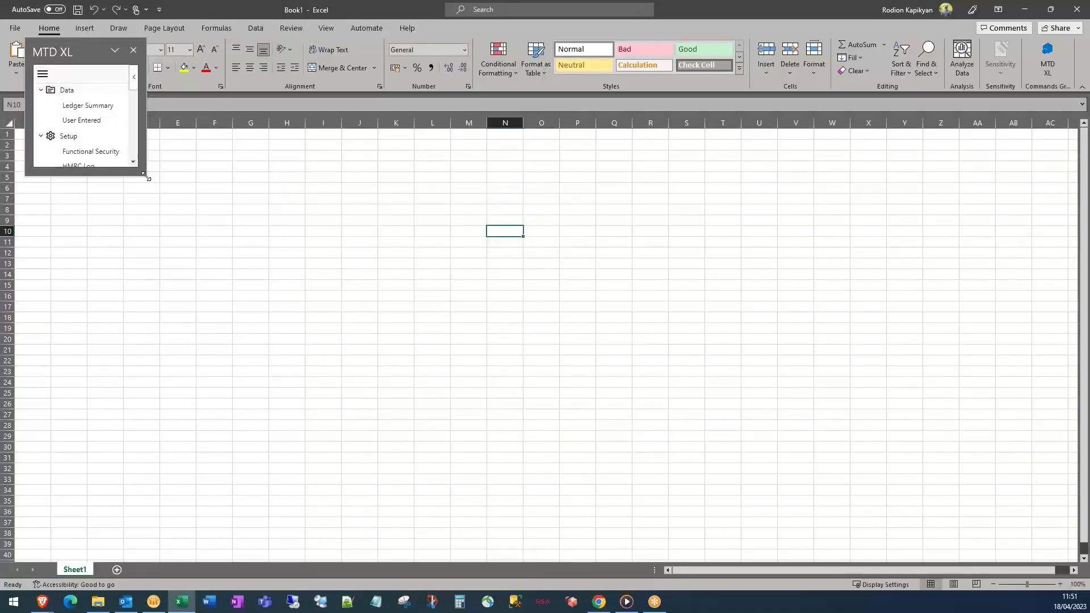
{"action": "left_click_drag", "start_coordinate": [146, 176], "coordinate": [1062, 557]}
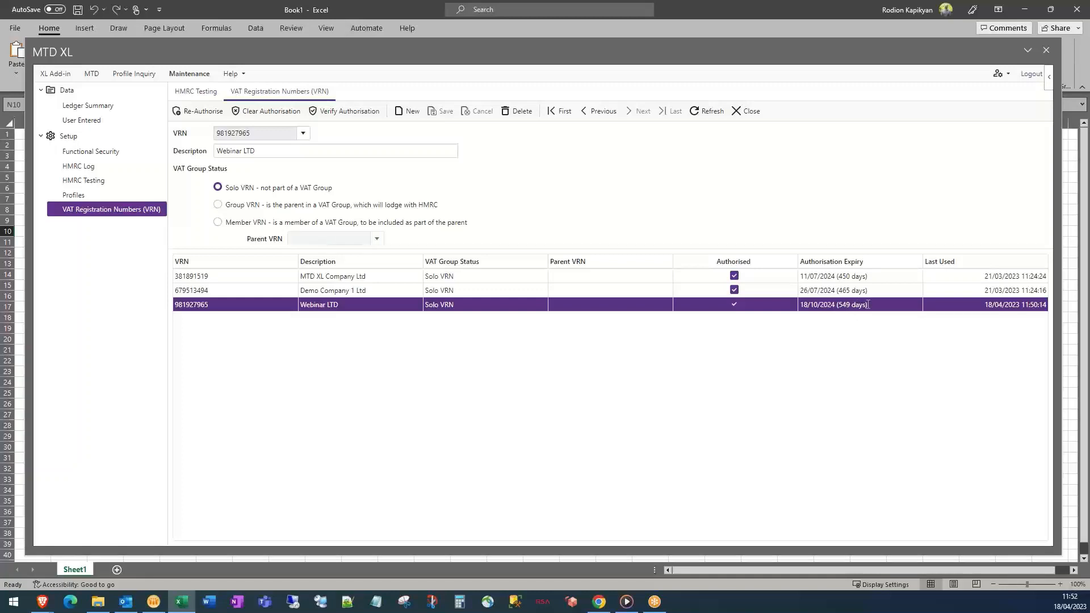
{"action": "left_click_drag", "start_coordinate": [868, 305], "coordinate": [823, 304]}
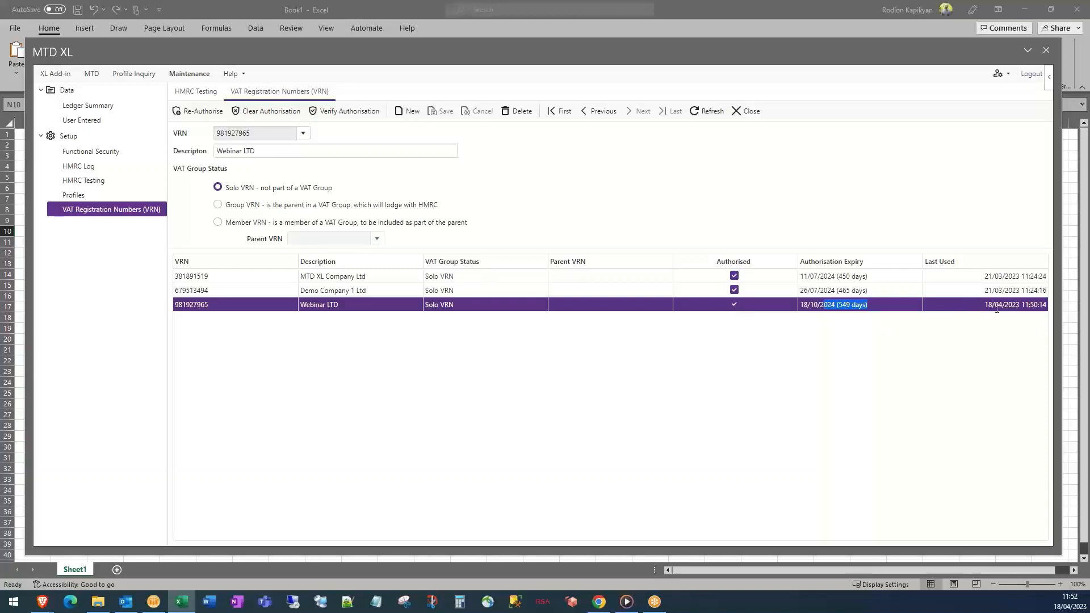
{"action": "left_click_drag", "start_coordinate": [994, 309], "coordinate": [1008, 309]}
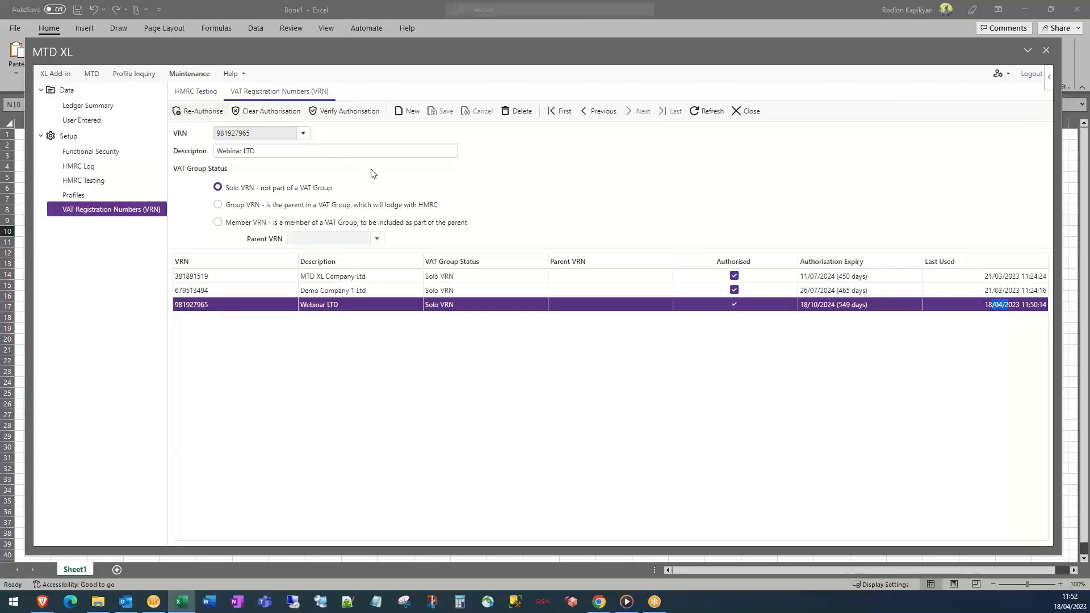
Verify the Webinar LTD VRN's authorisation, expiring 18/10/2024, with HMRC
{"action": "left_click", "coordinate": [344, 113]}
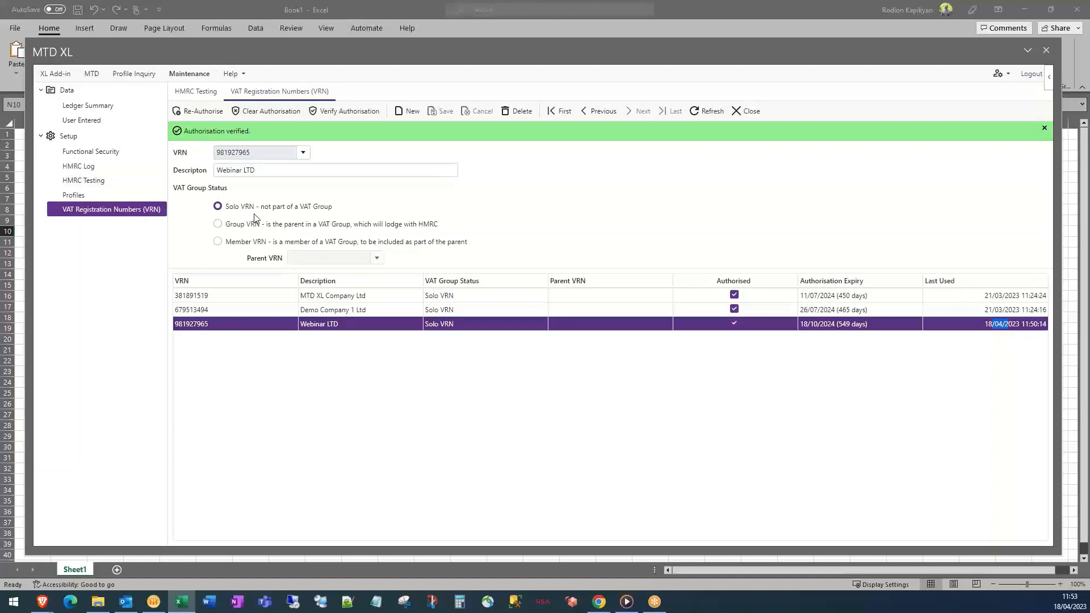
Open the Profiles page showing the DEMO LTD profile's VAT box cell mappings
{"action": "left_click", "coordinate": [76, 196]}
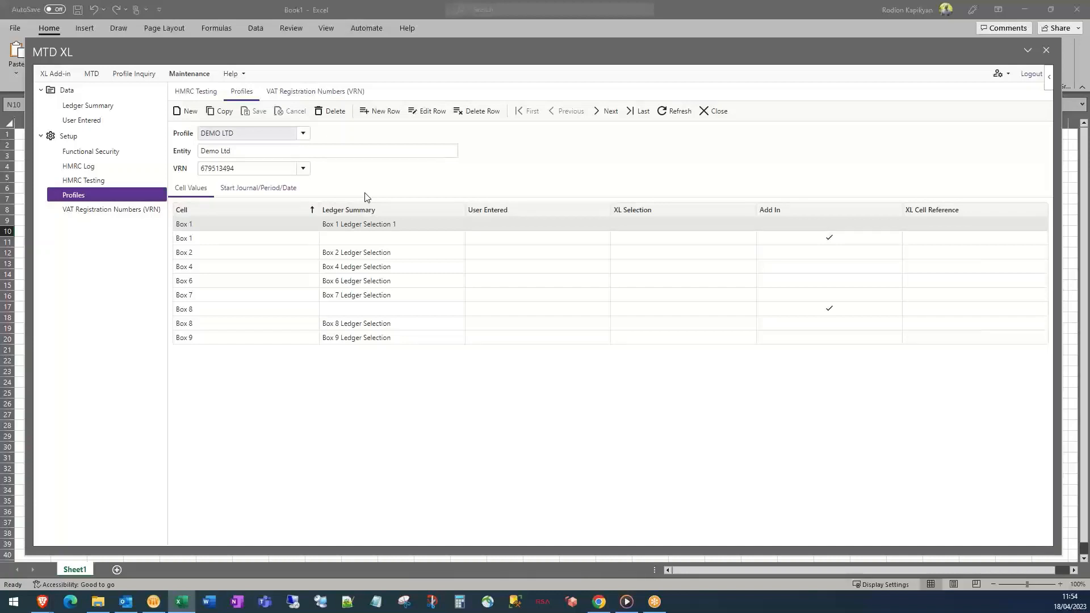
Create and save profile Webinar for entity Webinar LTD, linked to the Webinar LTD VRN
{"action": "left_click", "coordinate": [188, 112]}
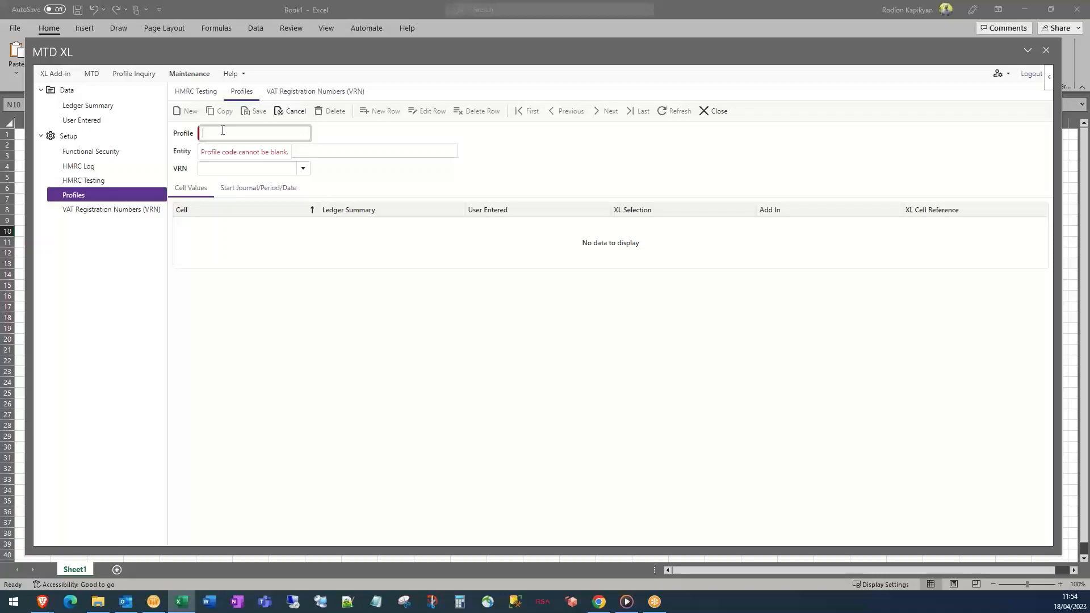
{"action": "type", "text": "Webinar LTD"}
{"action": "left_click", "coordinate": [324, 150]}
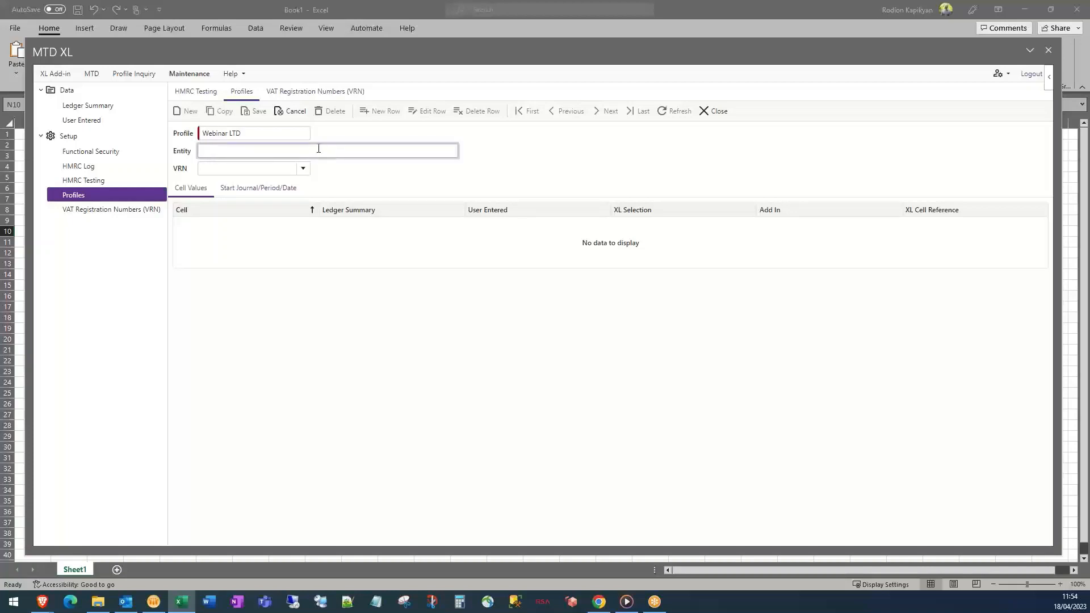
{"action": "left_click", "coordinate": [278, 137]}
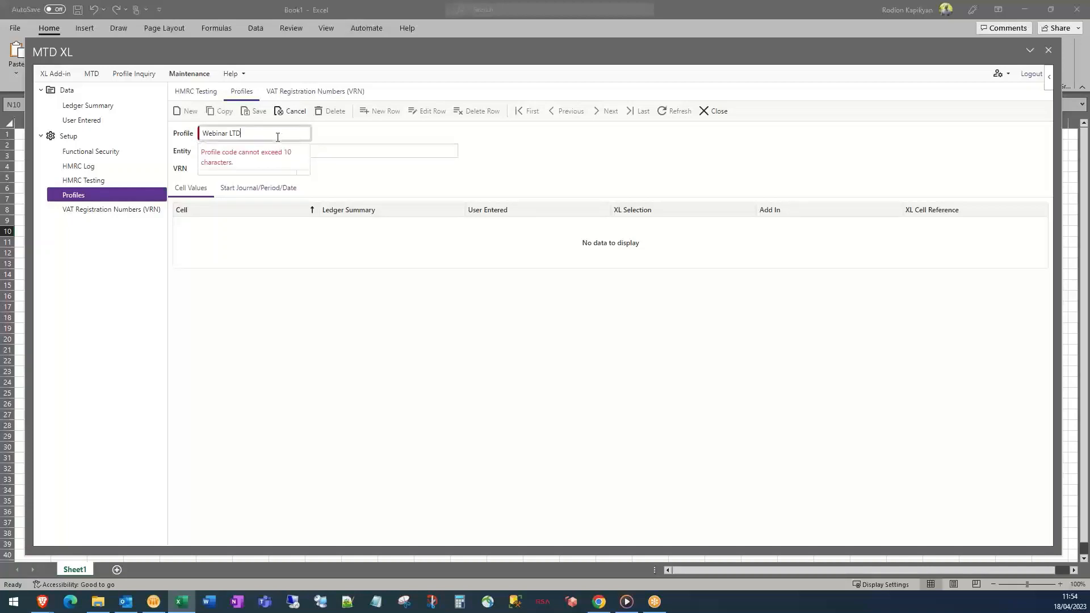
{"action": "key", "text": "BackSpace"}
{"action": "left_click", "coordinate": [378, 151]}
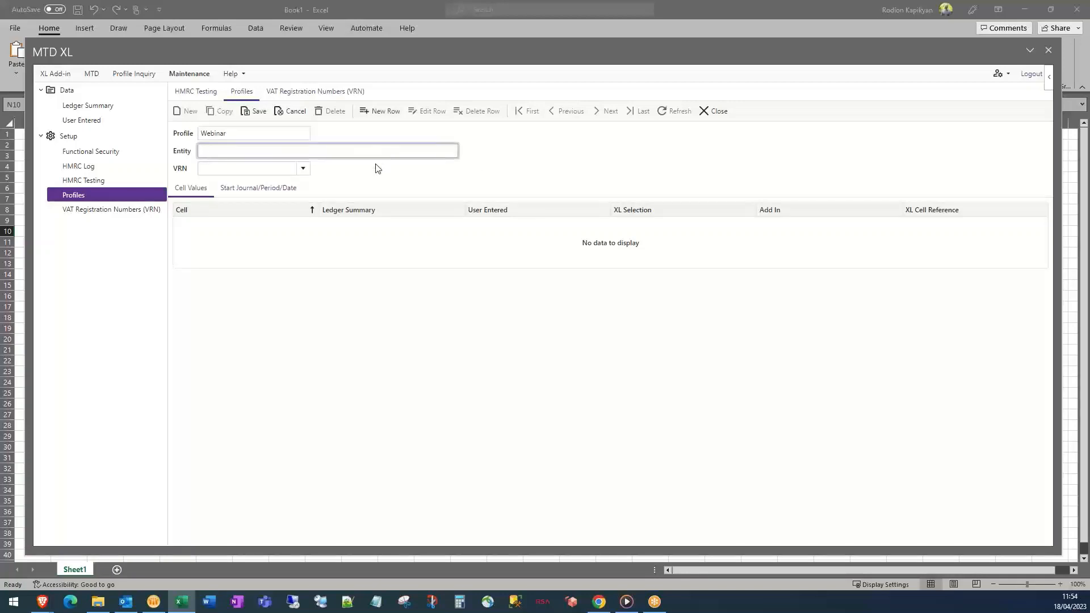
{"action": "type", "text": "Wbinar LTDe"}
{"action": "left_click", "coordinate": [303, 168]}
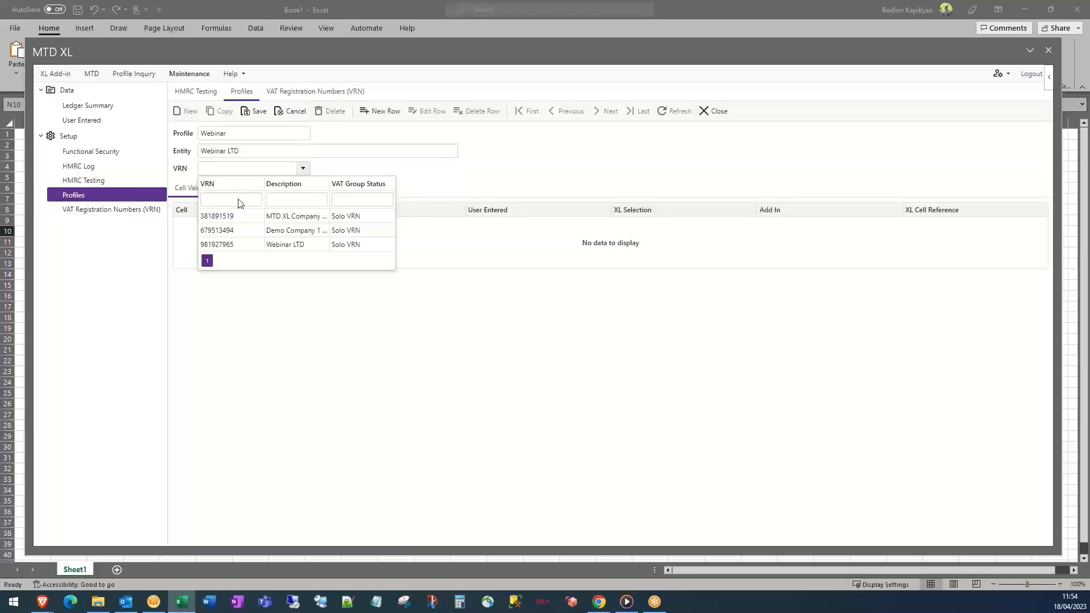
{"action": "left_click", "coordinate": [241, 248]}
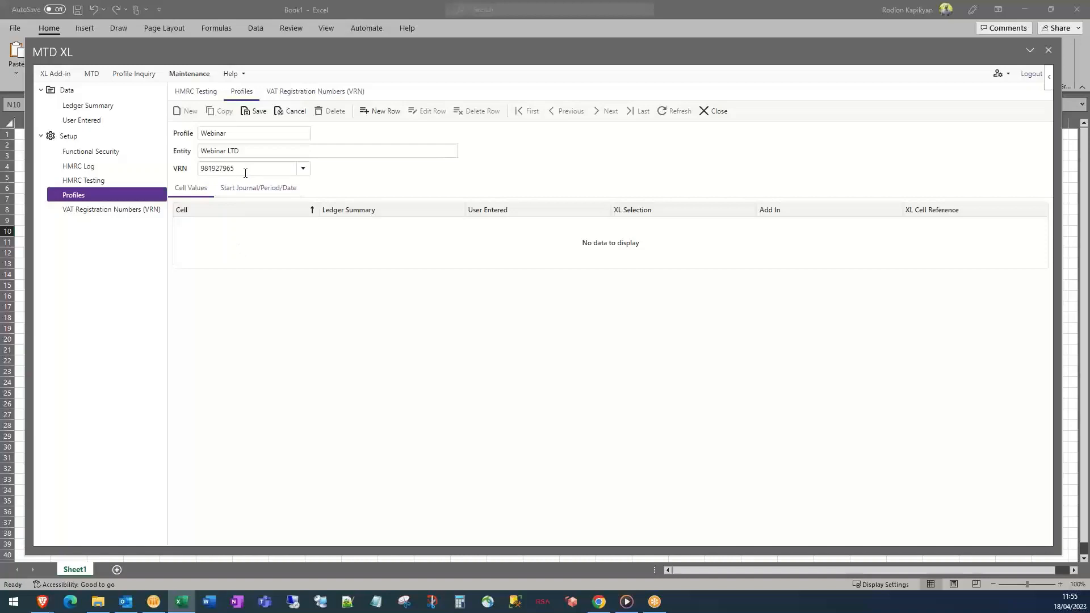
{"action": "left_click", "coordinate": [255, 116]}
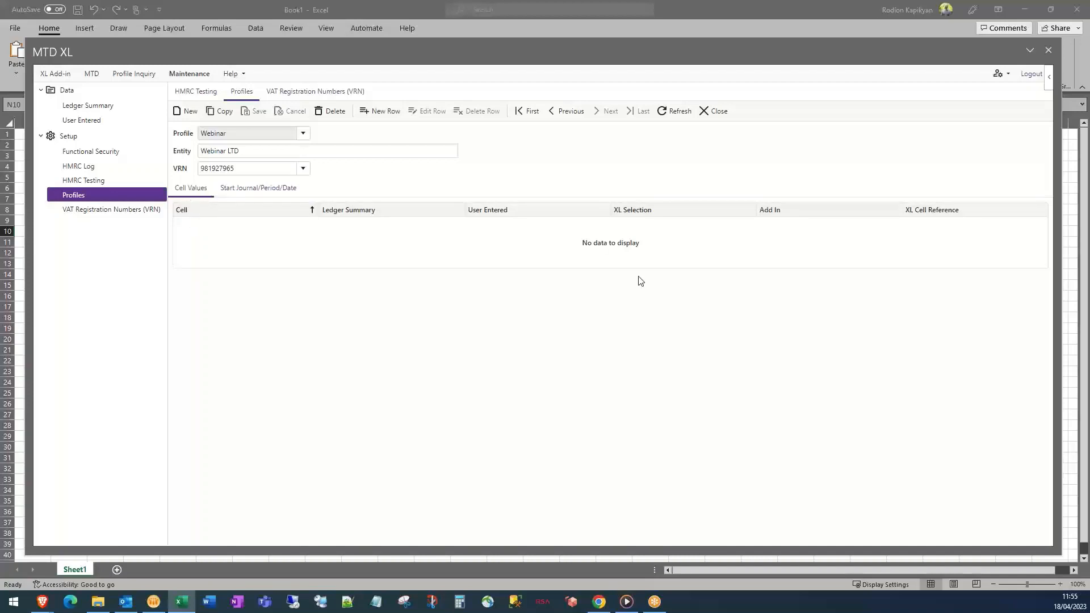
Add Box 1 and Box 2 cell-value rows to the Webinar profile
{"action": "left_click", "coordinate": [373, 114]}
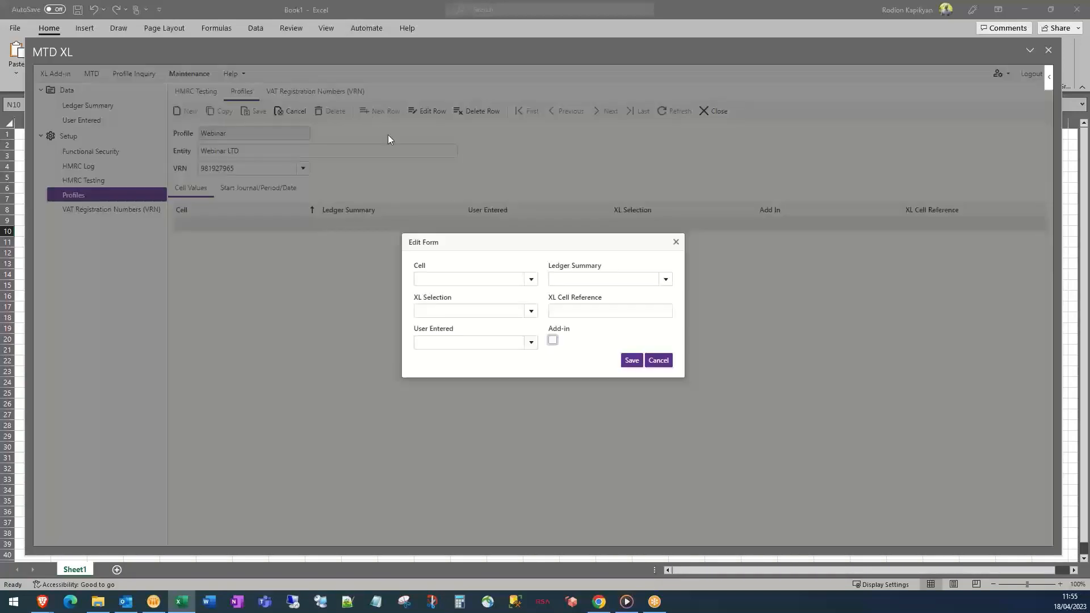
{"action": "left_click", "coordinate": [531, 279]}
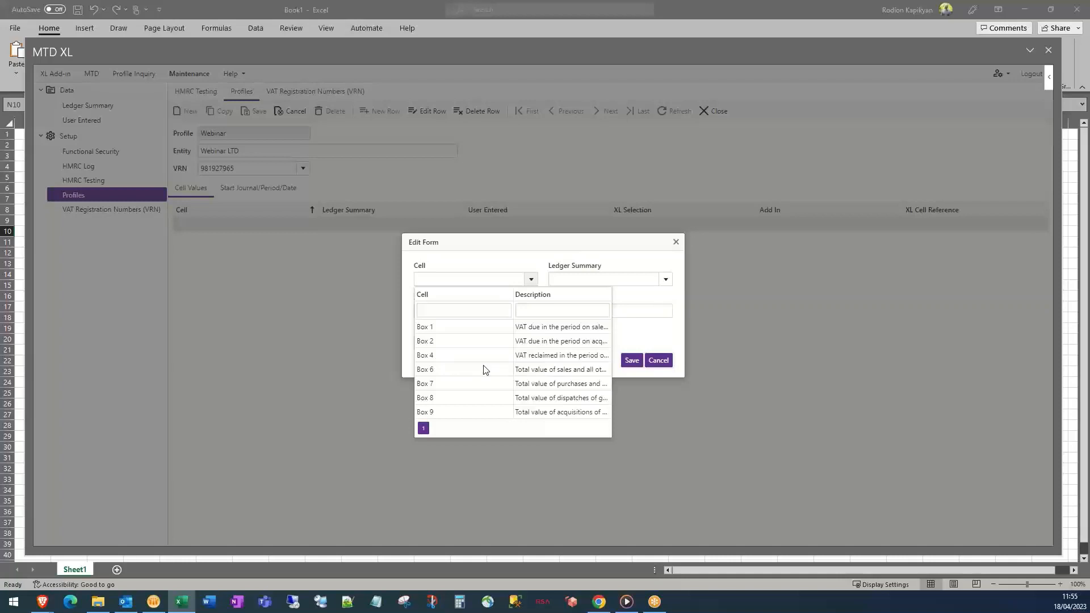
{"action": "left_click", "coordinate": [454, 335]}
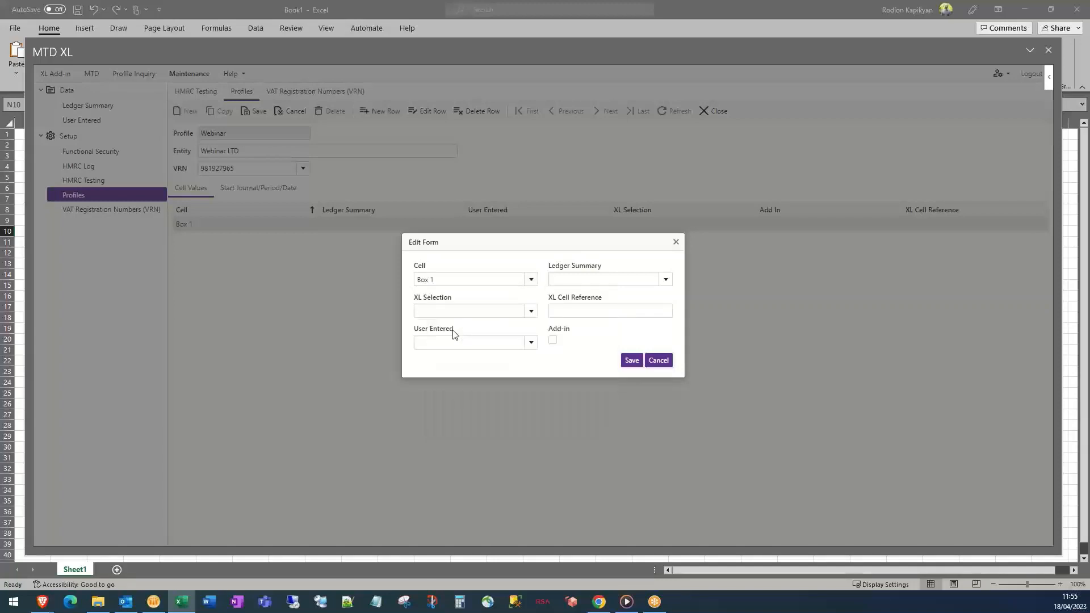
{"action": "left_click", "coordinate": [631, 361]}
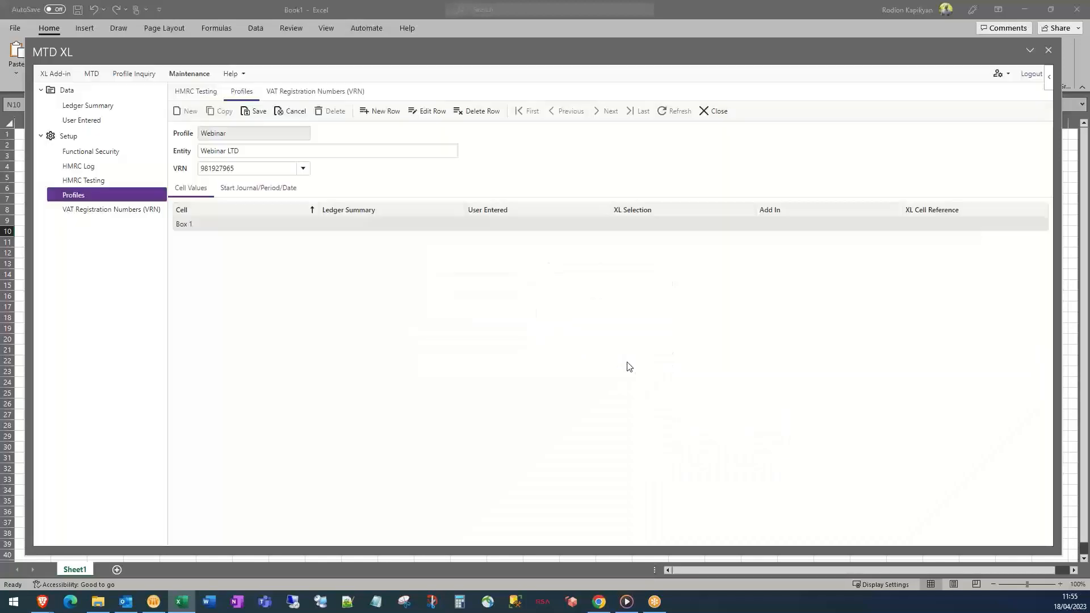
{"action": "left_click", "coordinate": [391, 113]}
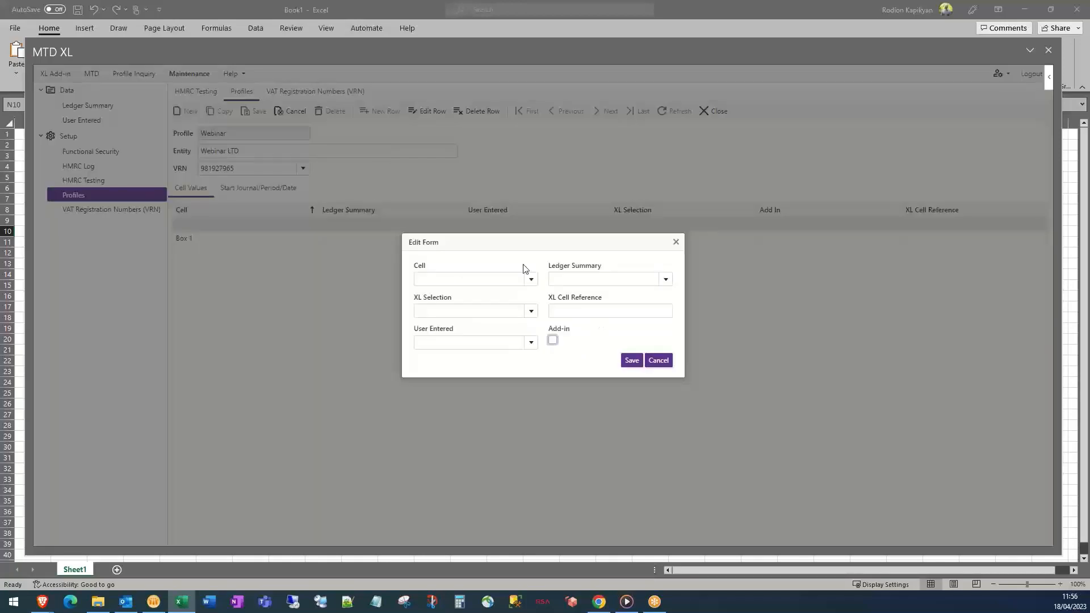
{"action": "left_click", "coordinate": [531, 279]}
{"action": "left_click", "coordinate": [460, 342]}
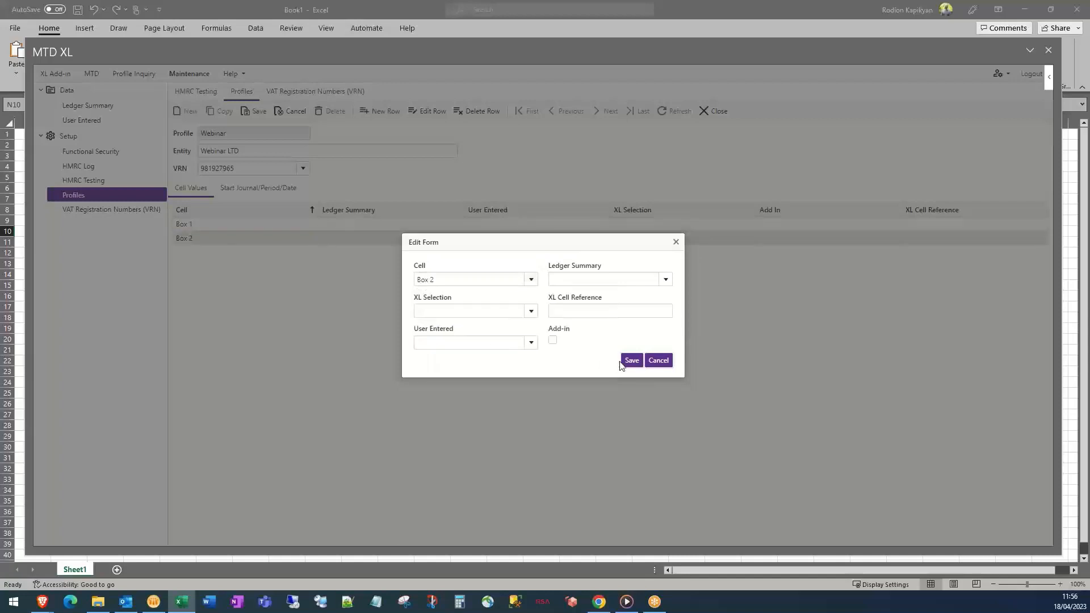
{"action": "left_click", "coordinate": [630, 361]}
Add Box 4 and Box 6 cell-value rows
{"action": "left_click", "coordinate": [384, 113]}
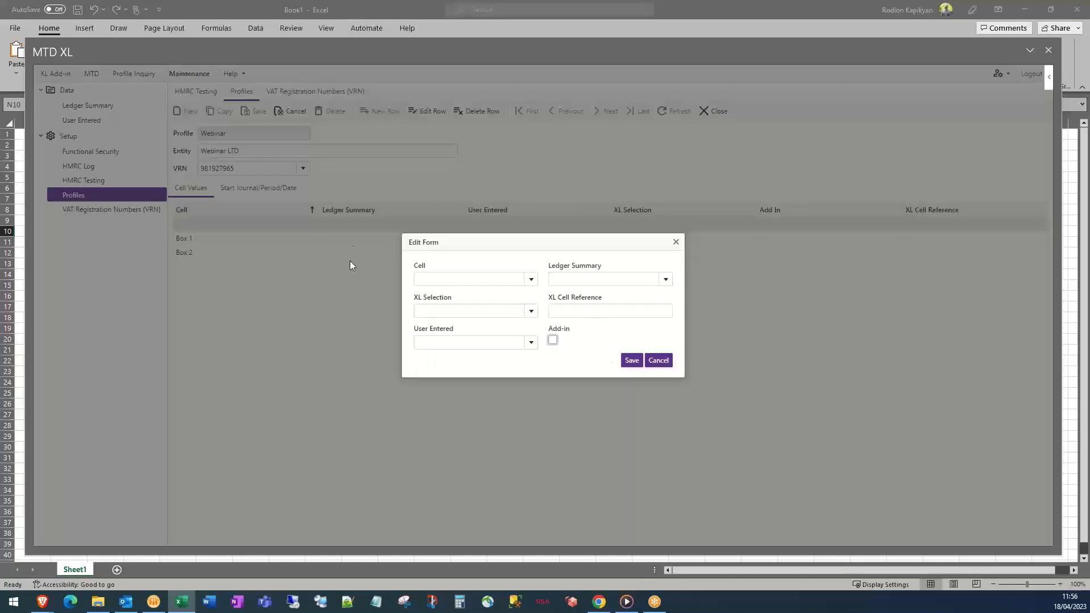
{"action": "left_click", "coordinate": [532, 280]}
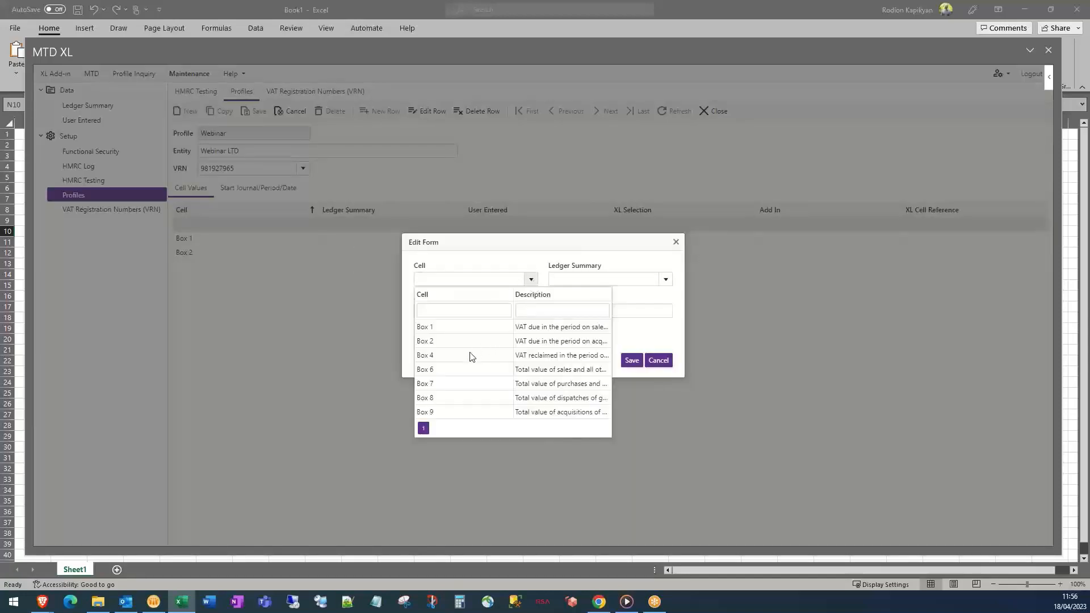
{"action": "left_click", "coordinate": [470, 355]}
{"action": "left_click", "coordinate": [632, 362]}
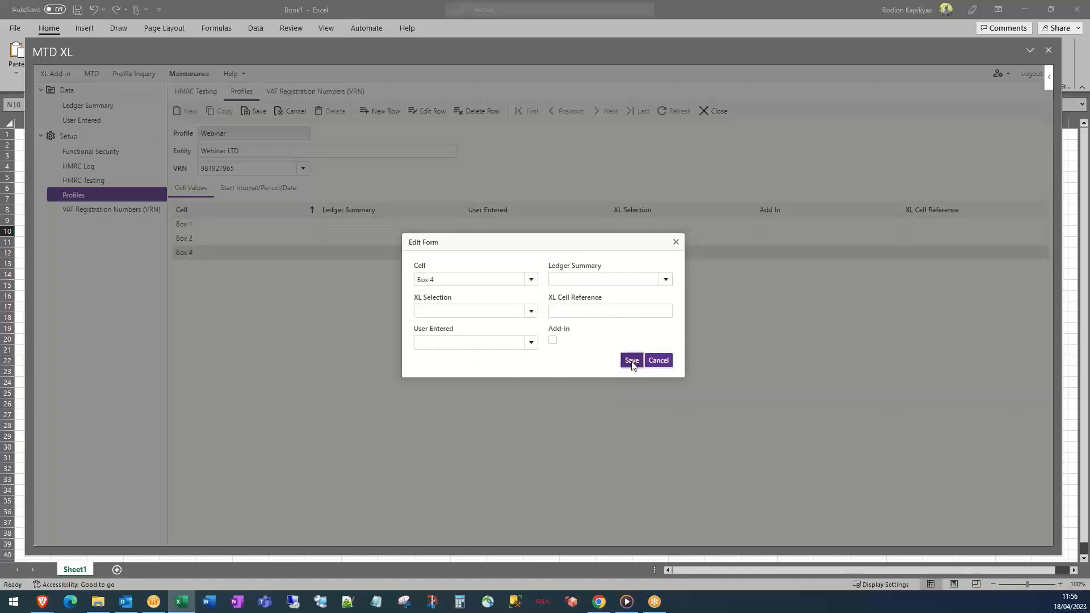
{"action": "left_click", "coordinate": [380, 113]}
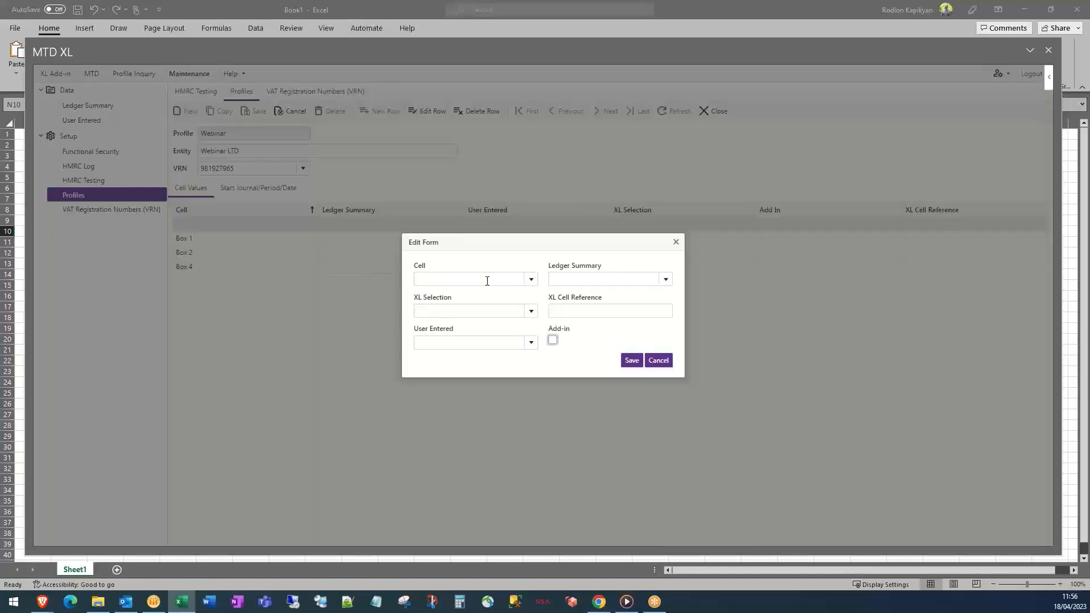
{"action": "left_click", "coordinate": [530, 280]}
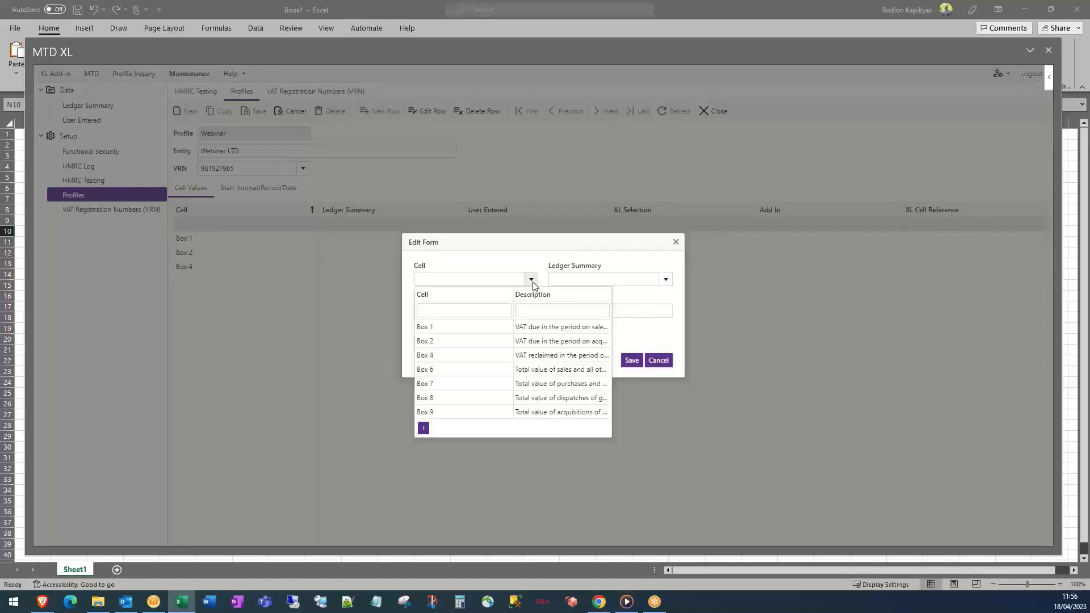
{"action": "left_click", "coordinate": [448, 371]}
{"action": "left_click", "coordinate": [631, 361]}
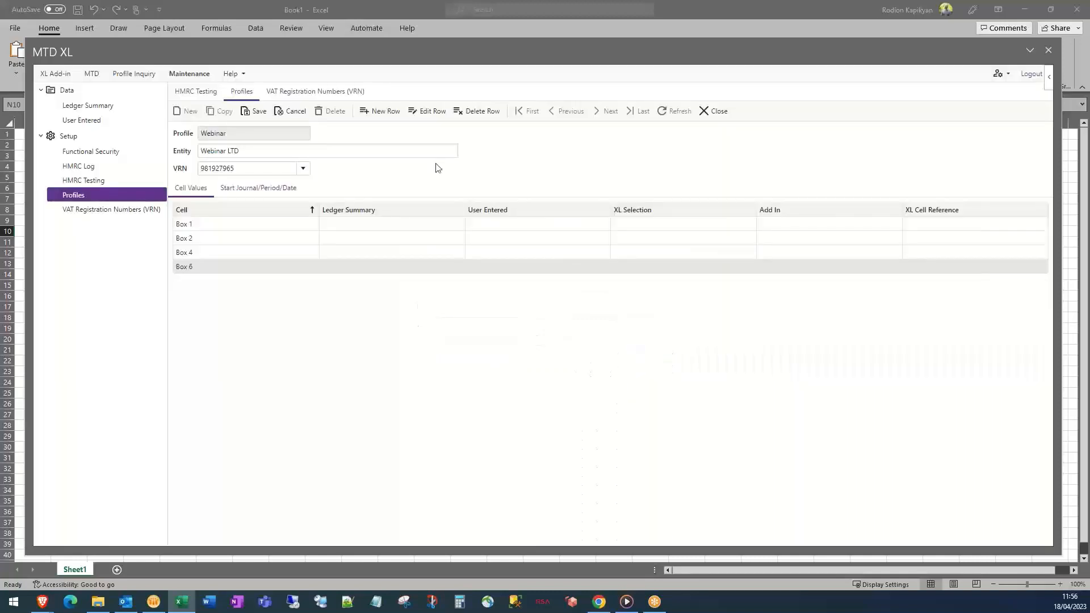
Add Box 7 and Box 8 rows, then start a new row set to Box 9
{"action": "left_click", "coordinate": [382, 113]}
{"action": "left_click", "coordinate": [531, 279]}
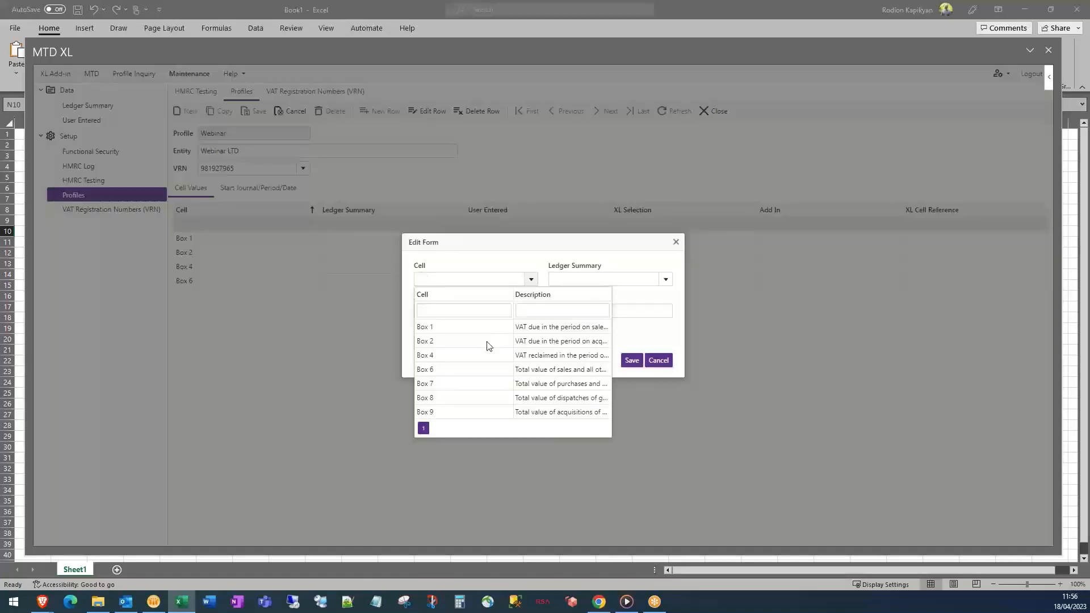
{"action": "left_click", "coordinate": [461, 384]}
{"action": "left_click", "coordinate": [630, 361]}
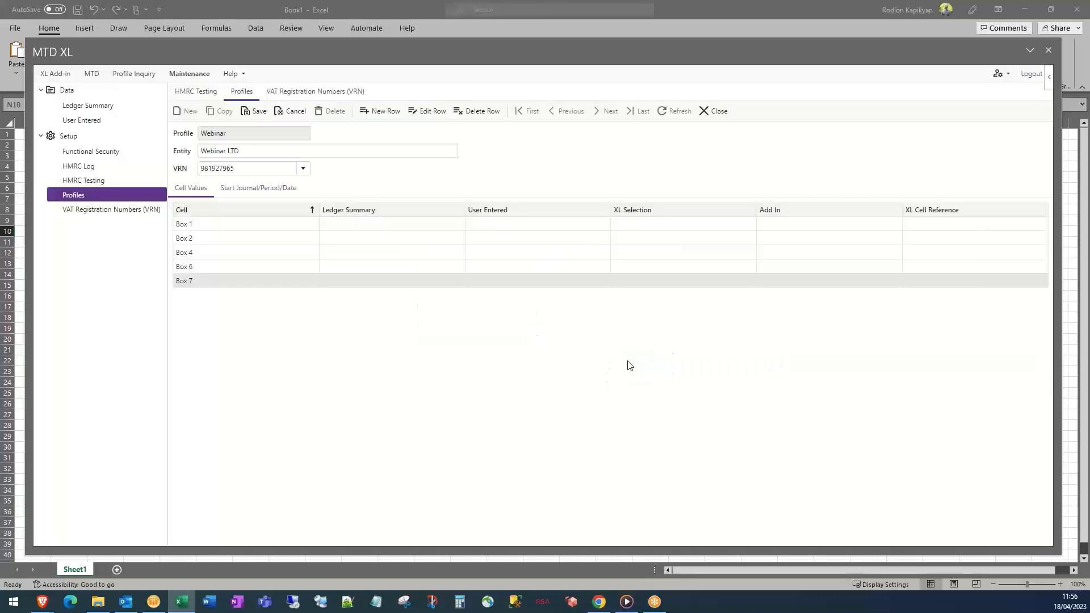
{"action": "left_click", "coordinate": [369, 112]}
{"action": "left_click", "coordinate": [532, 279]}
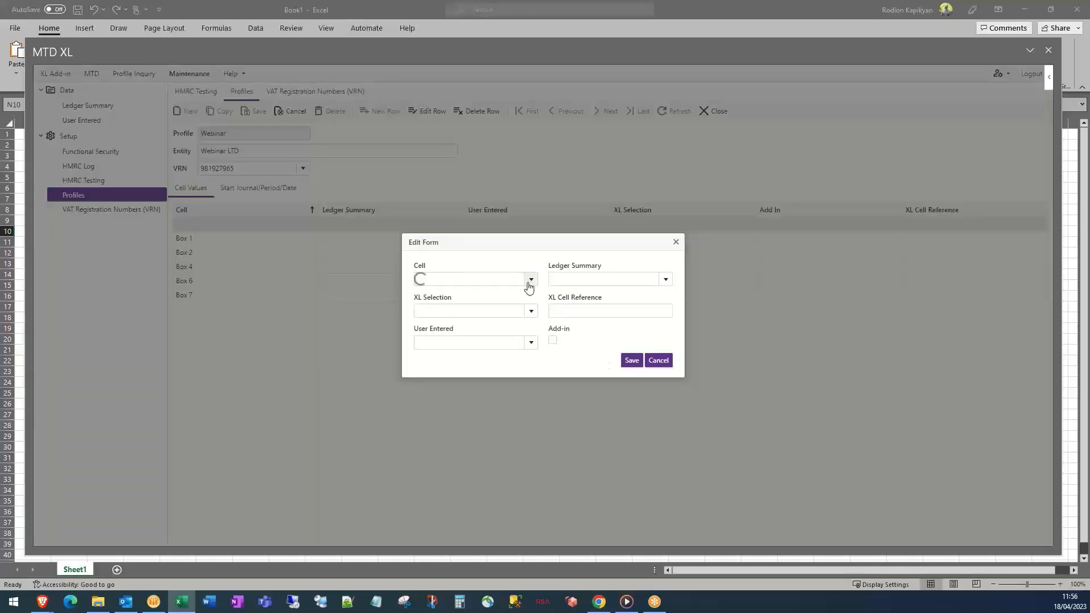
{"action": "left_click", "coordinate": [454, 399]}
{"action": "left_click", "coordinate": [632, 362]}
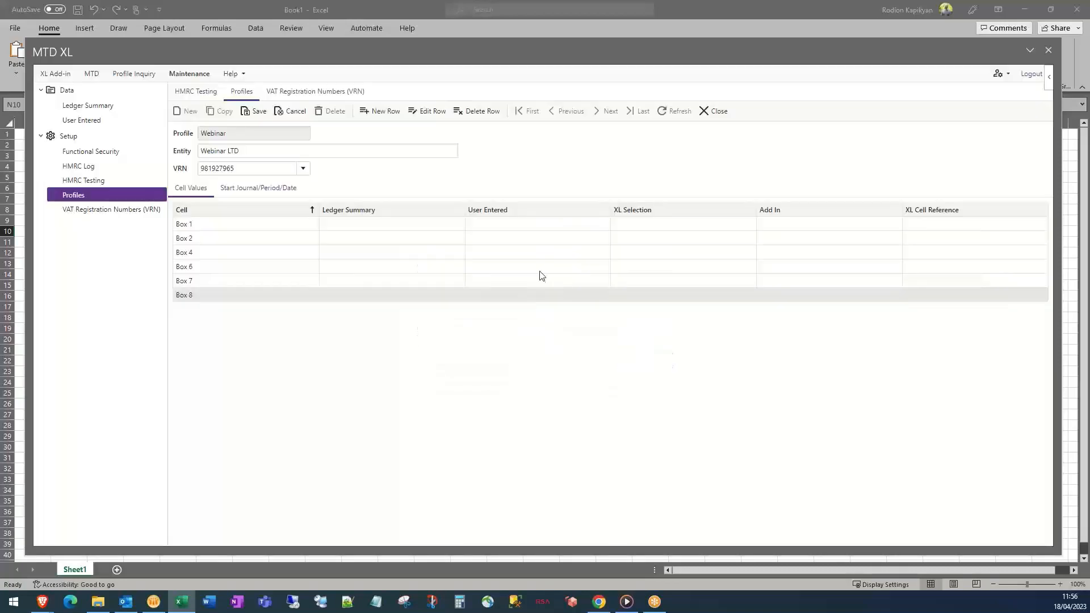
{"action": "left_click", "coordinate": [378, 111]}
{"action": "left_click", "coordinate": [531, 279]}
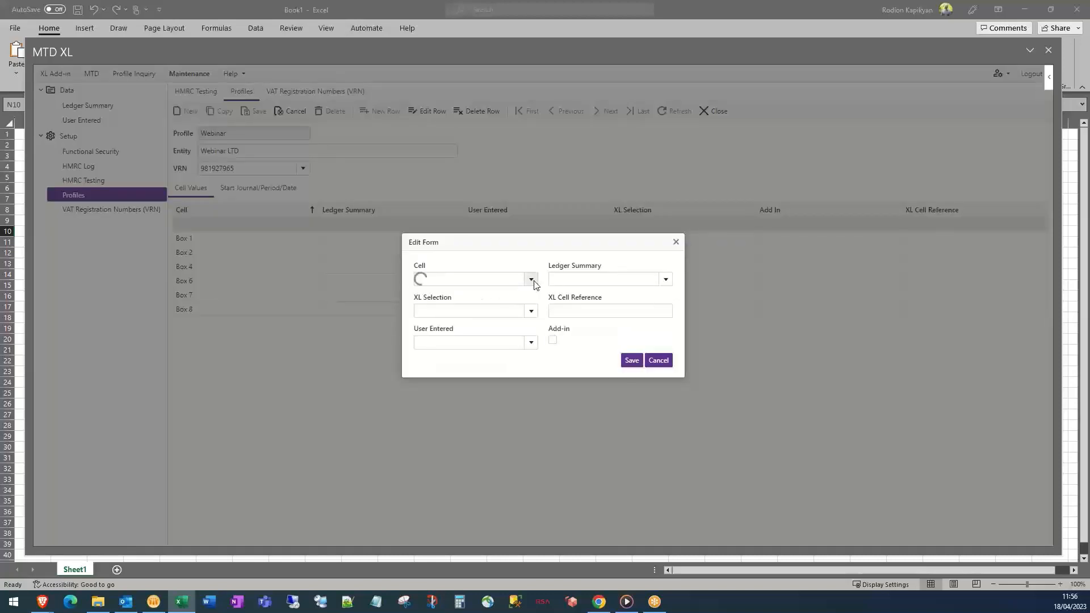
{"action": "left_click", "coordinate": [471, 413]}
Save the Box 9 row, then save the Webinar profile
{"action": "left_click", "coordinate": [632, 361]}
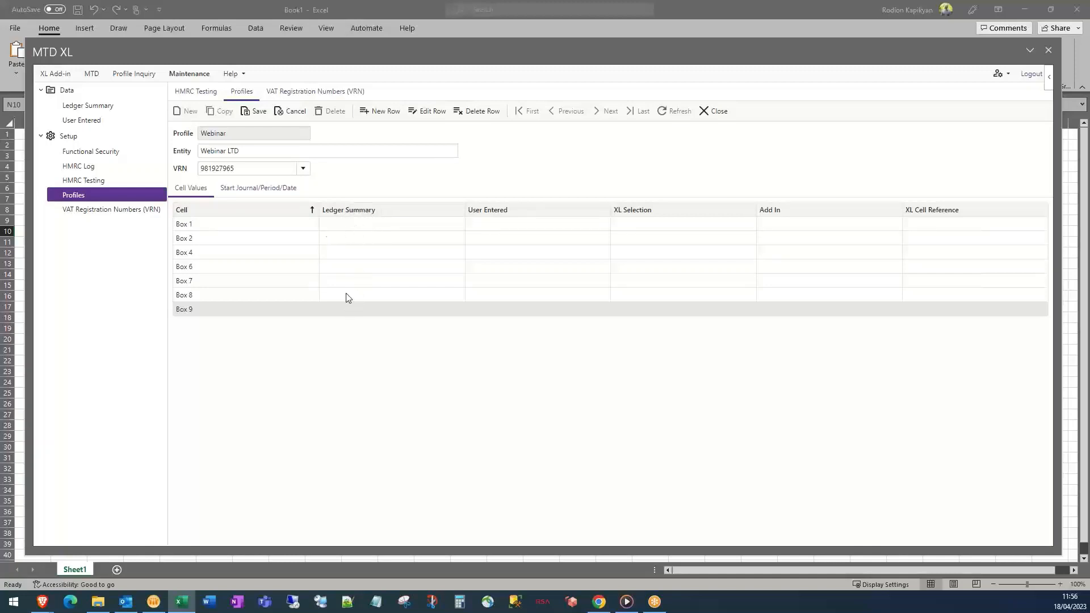
{"action": "left_click", "coordinate": [248, 114]}
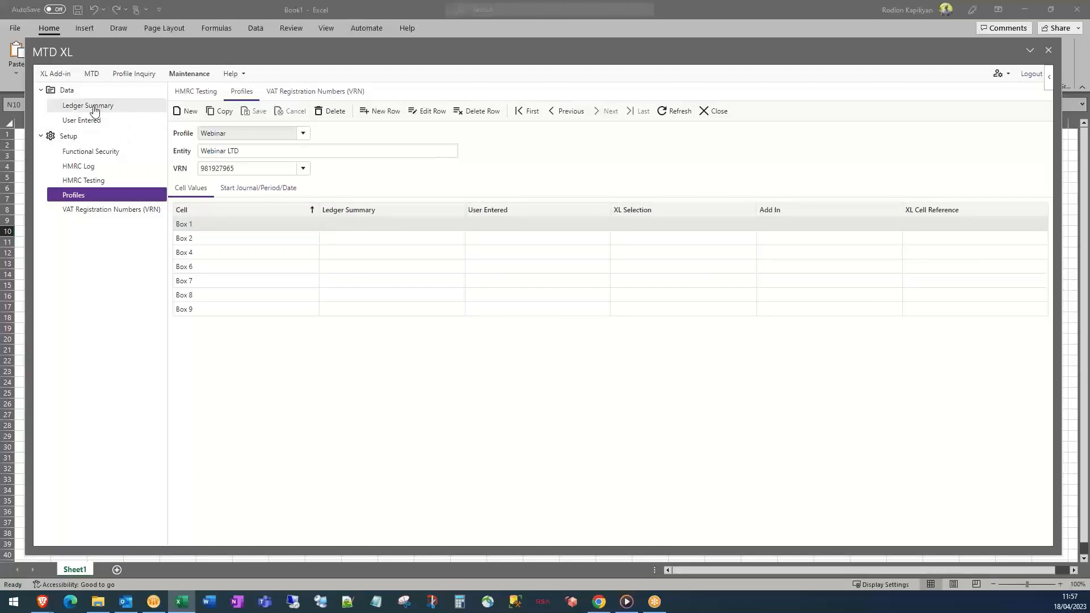
Load the DM 1 ledger summary and check business unit PK1 and ledger A
{"action": "left_click", "coordinate": [95, 109]}
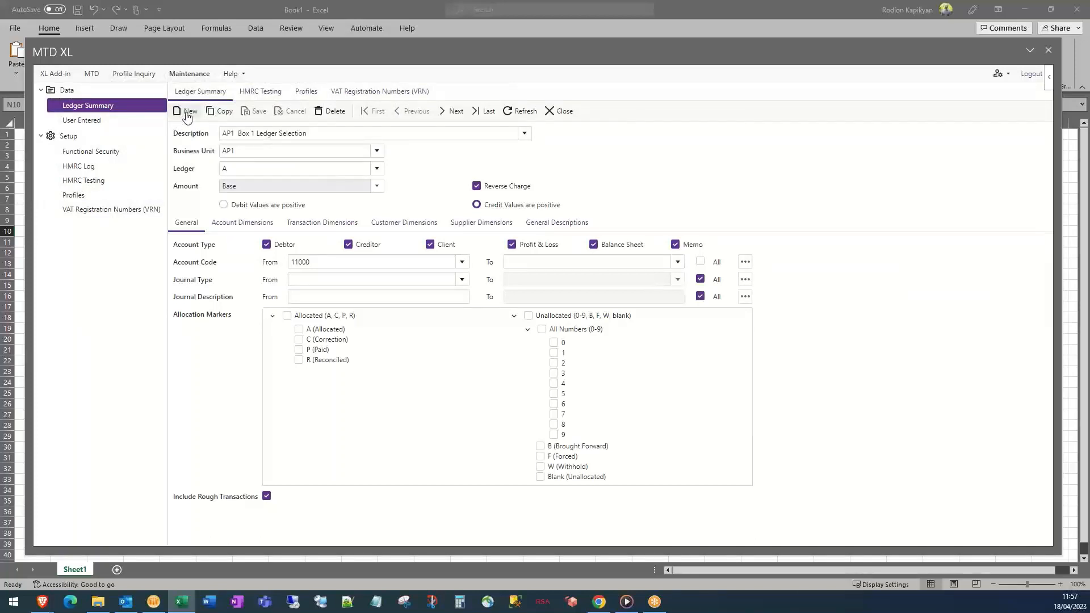
{"action": "left_click", "coordinate": [525, 137]}
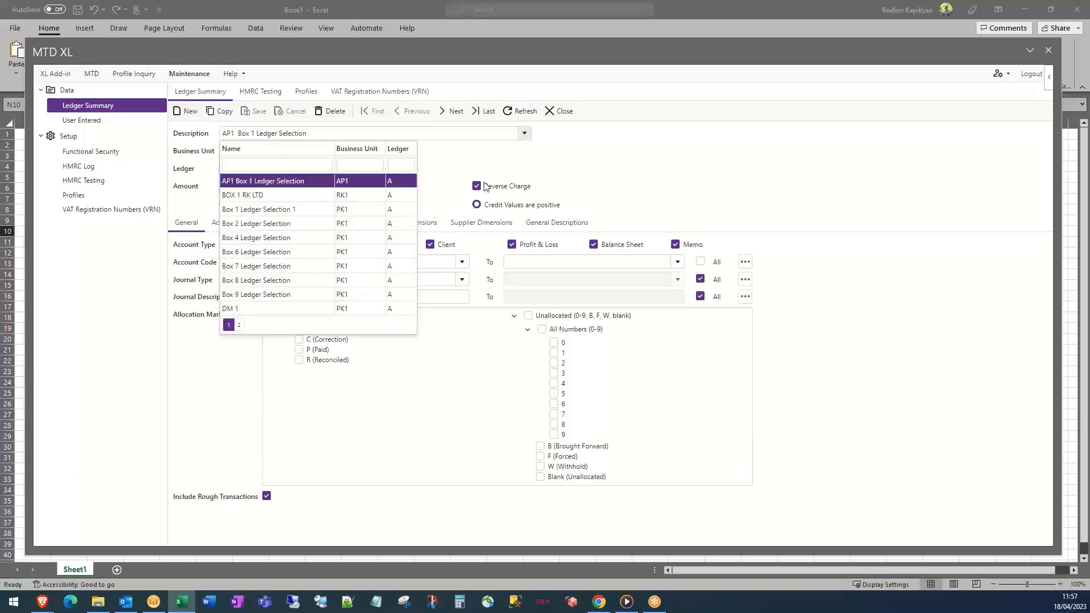
{"action": "left_click", "coordinate": [239, 310]}
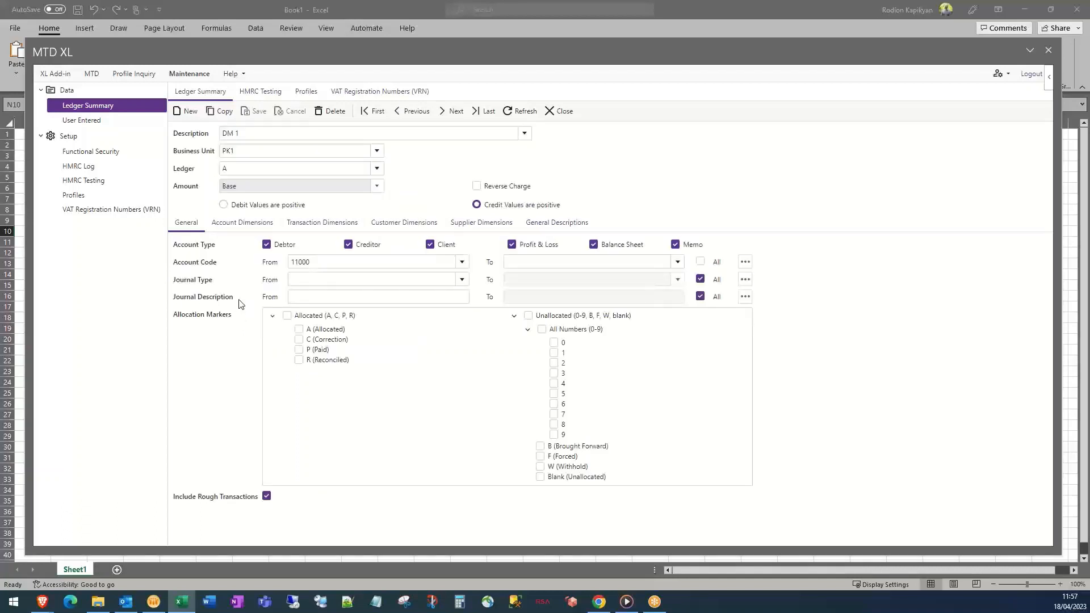
{"action": "double_click", "coordinate": [238, 152]}
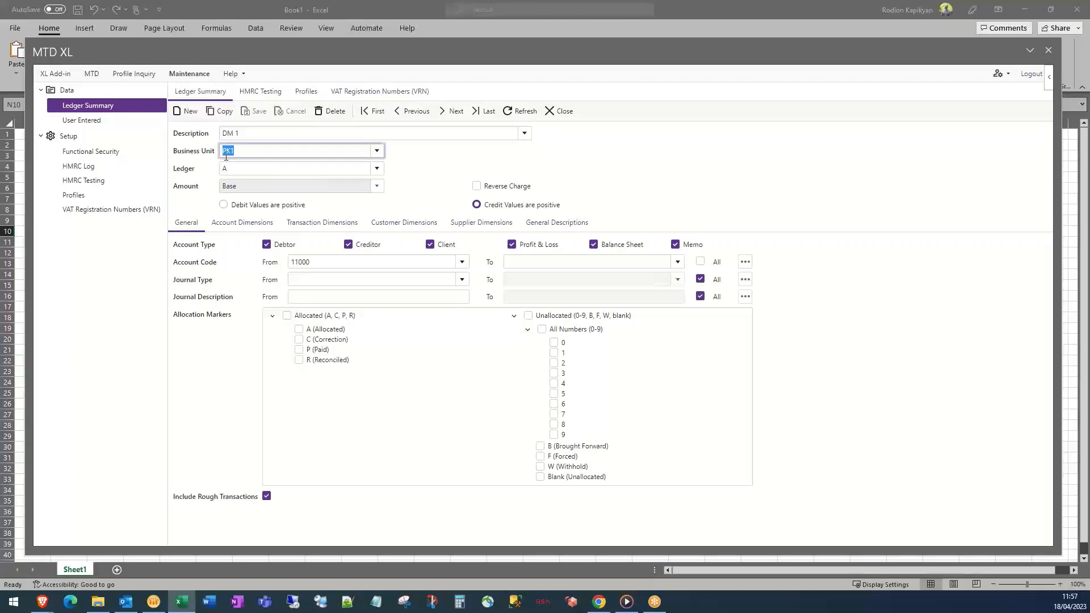
{"action": "double_click", "coordinate": [258, 169]}
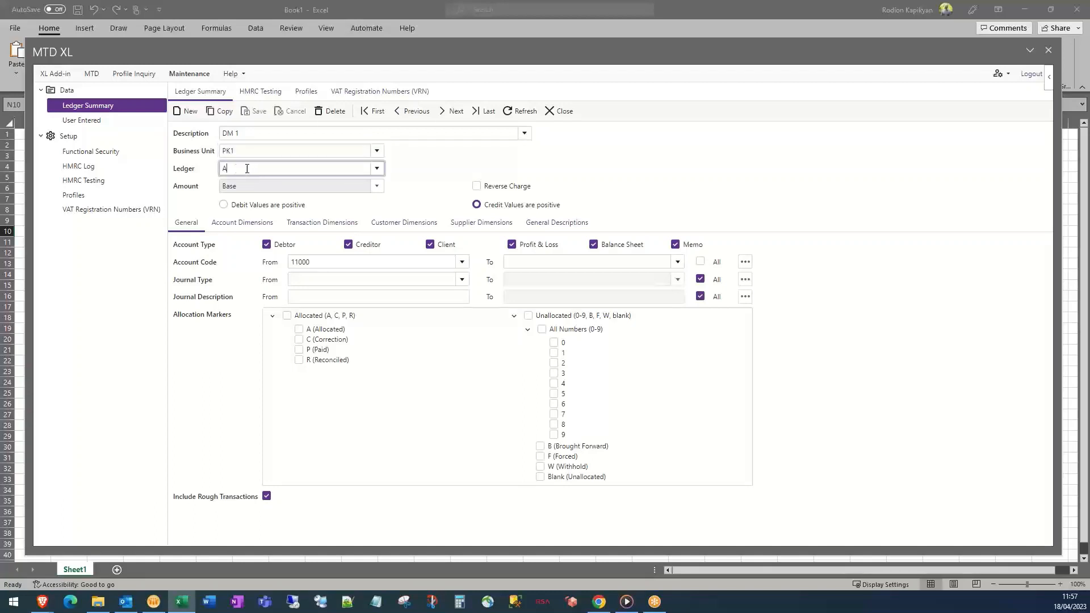
{"action": "left_click", "coordinate": [380, 170]}
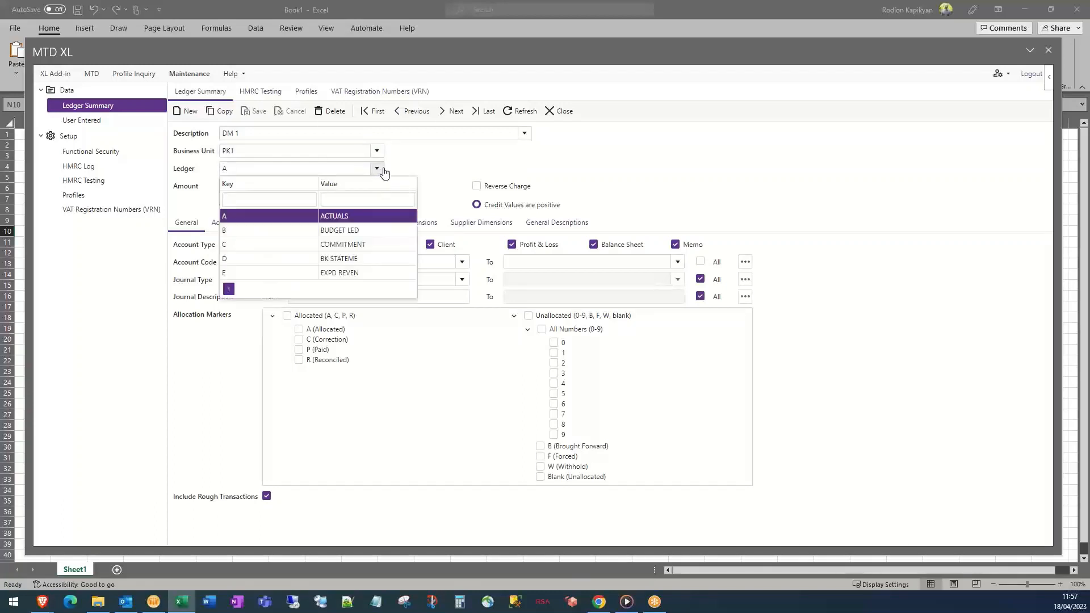
{"action": "double_click", "coordinate": [401, 166]}
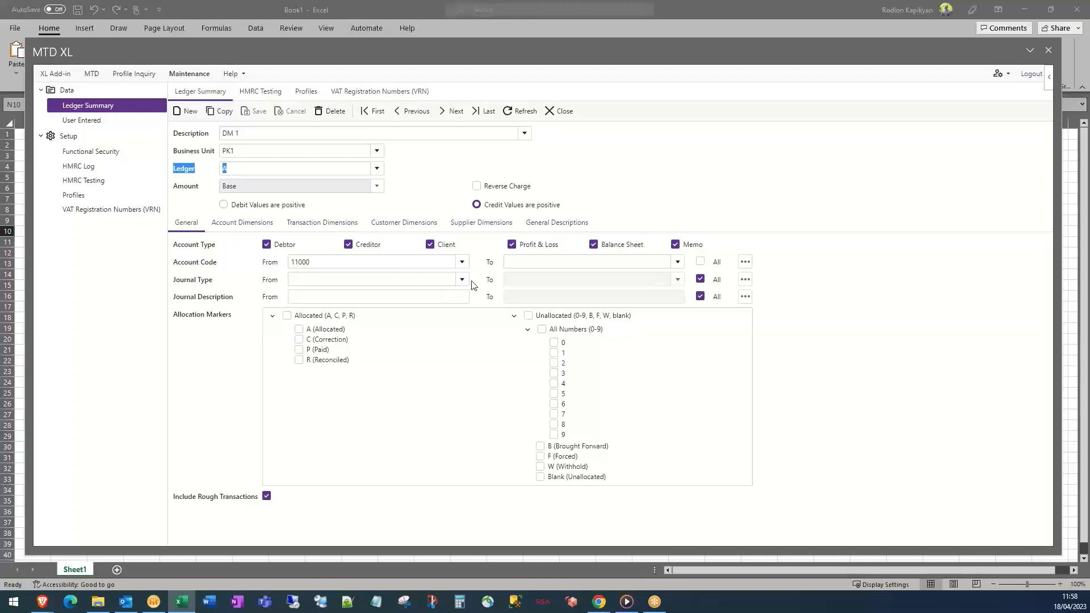
{"action": "left_click", "coordinate": [462, 262]}
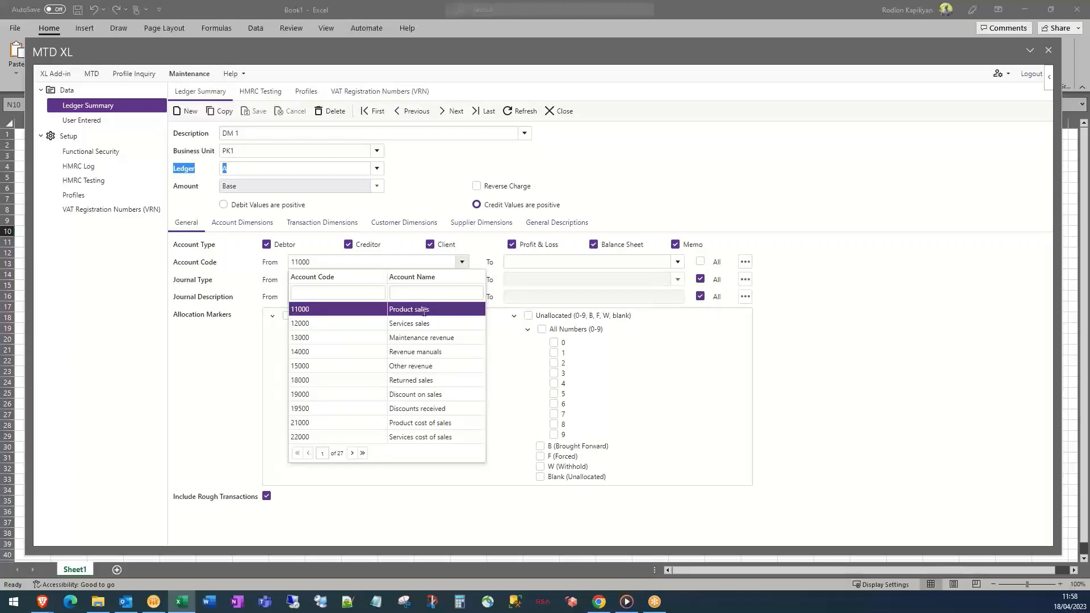
{"action": "left_click", "coordinate": [536, 265]}
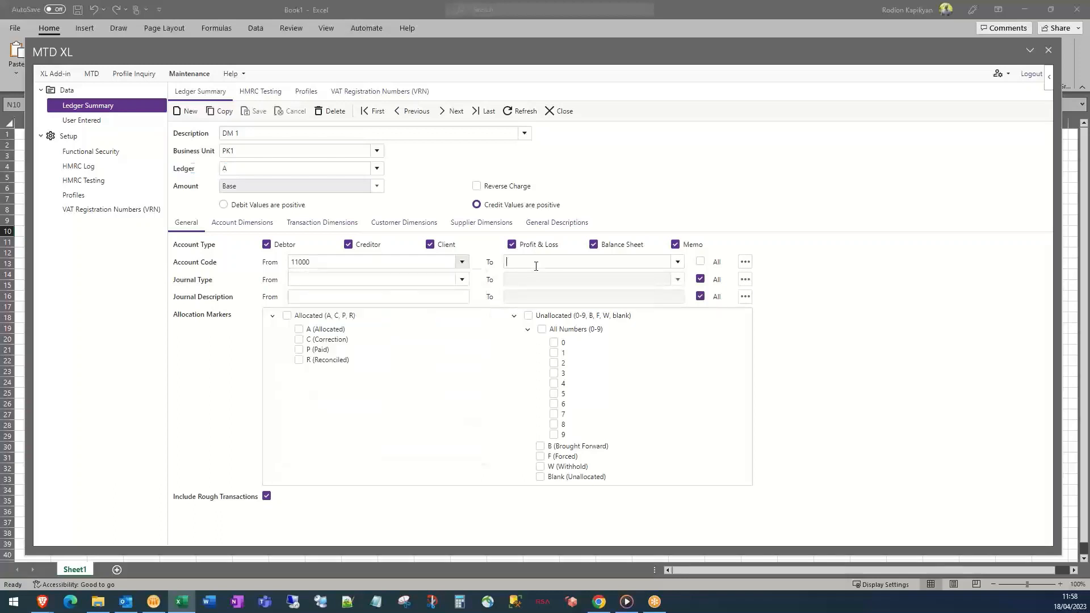
{"action": "left_click", "coordinate": [745, 263]}
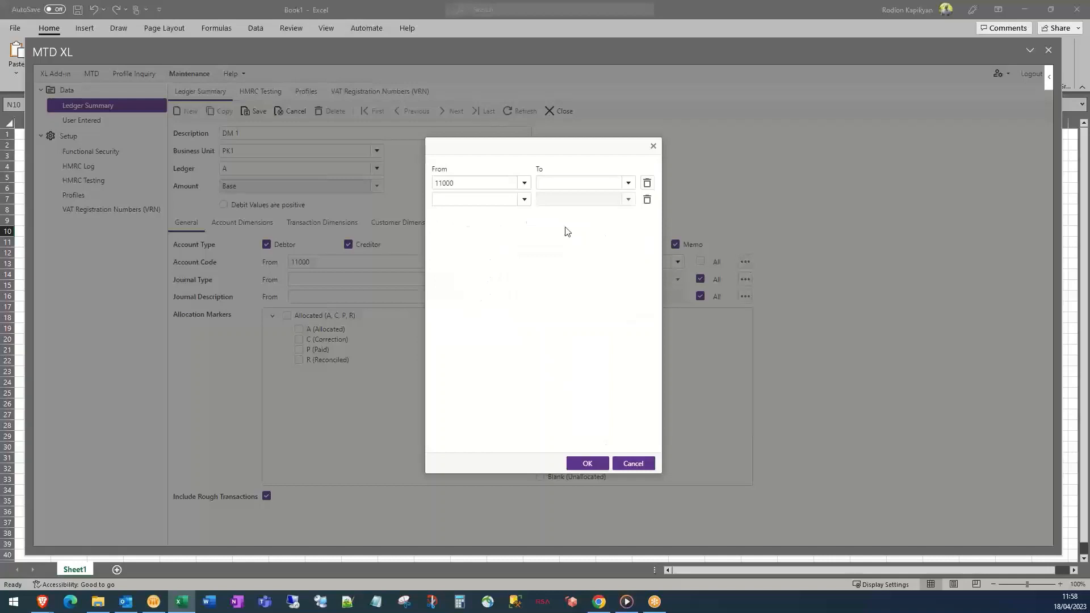
{"action": "left_click", "coordinate": [525, 200]}
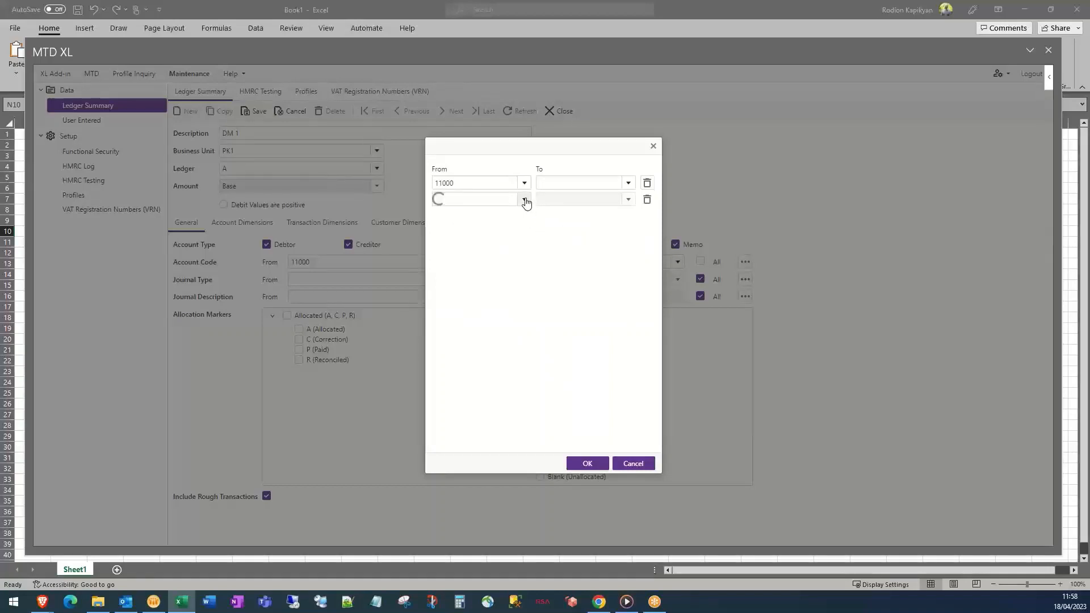
{"action": "left_click", "coordinate": [631, 462]}
{"action": "left_click", "coordinate": [631, 462]}
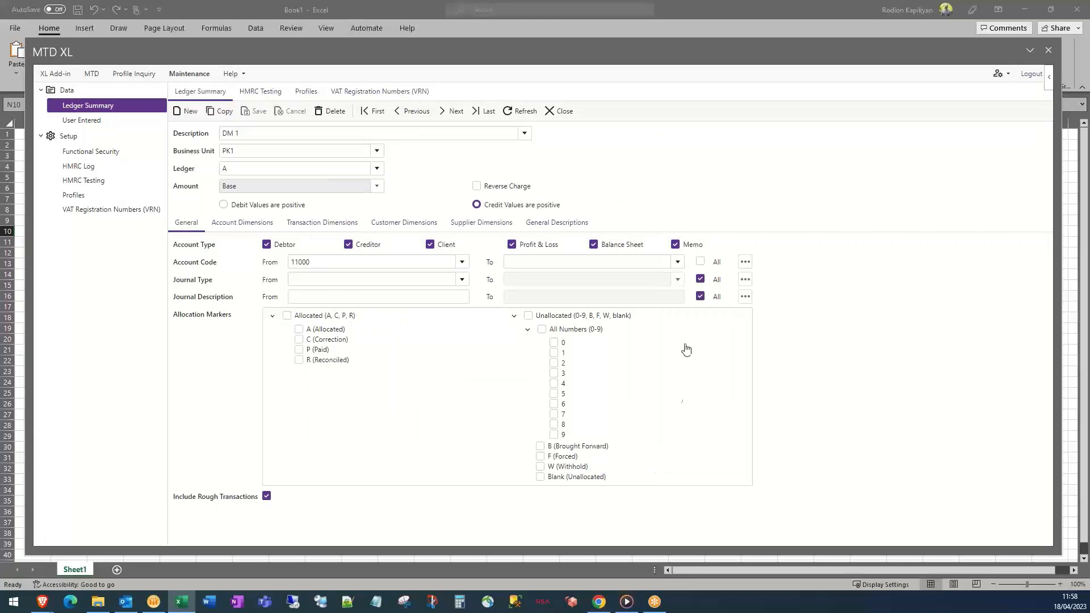
{"action": "left_click", "coordinate": [746, 263]}
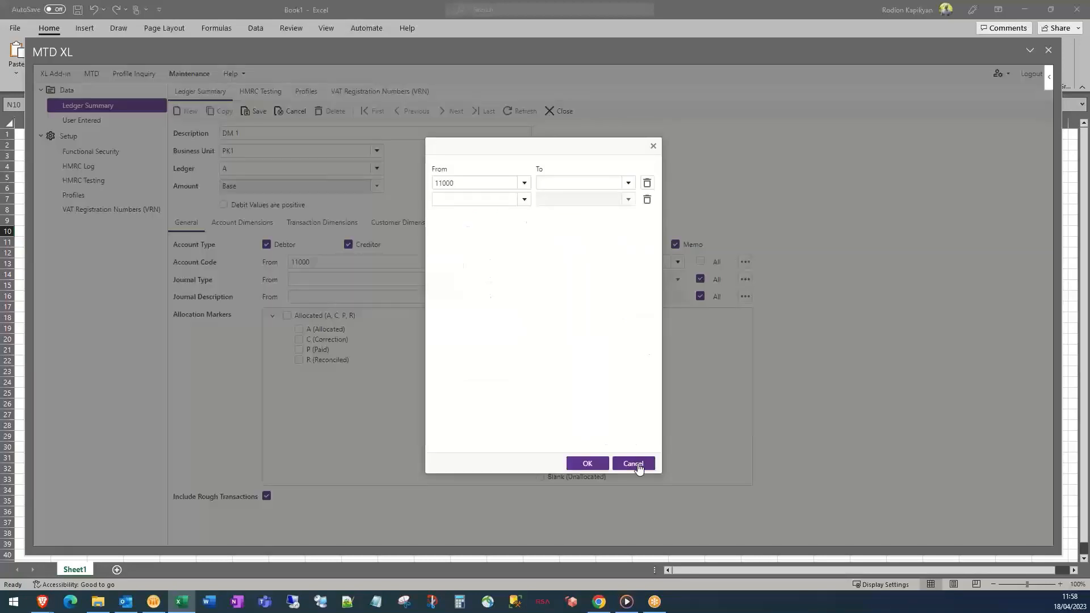
{"action": "left_click", "coordinate": [633, 464]}
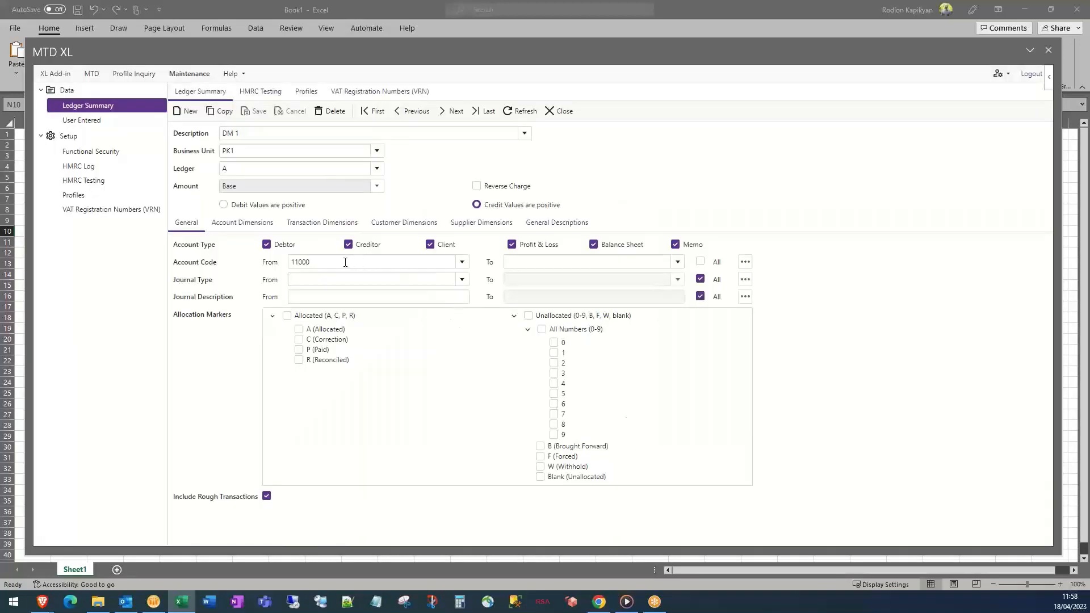
{"action": "left_click_drag", "start_coordinate": [345, 263], "coordinate": [285, 260]}
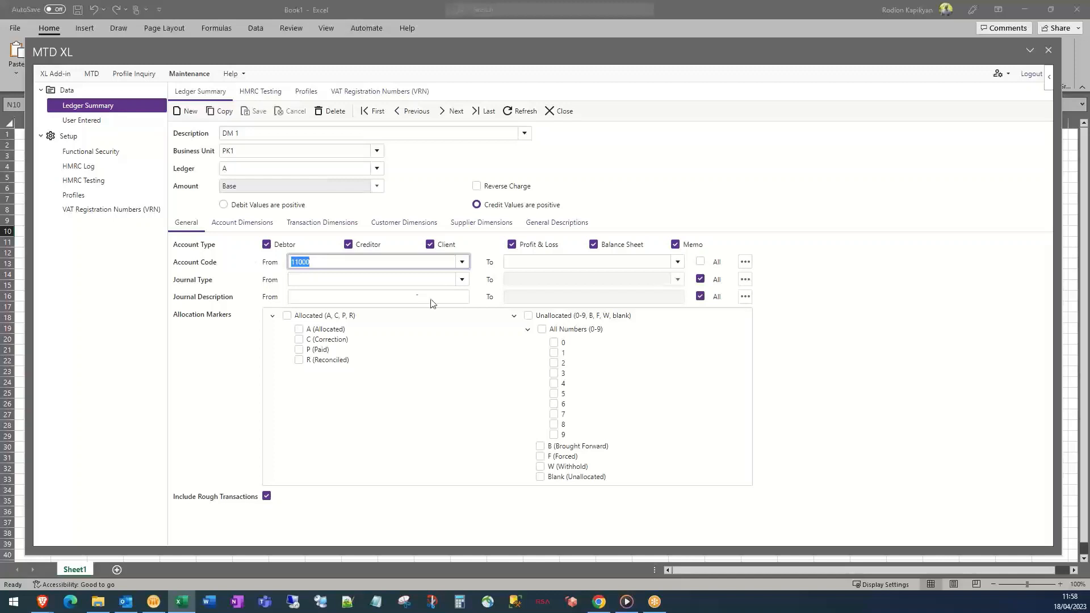
Try the FGJ General Journal type filter on DM 1, then leave Journal Type From blank
{"action": "left_click", "coordinate": [474, 293]}
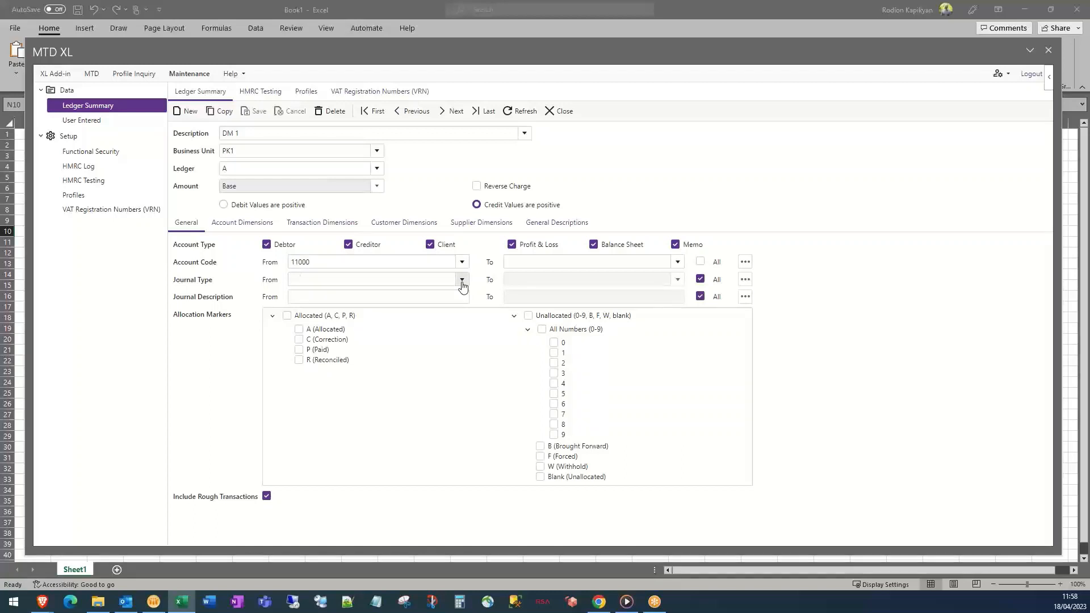
{"action": "left_click", "coordinate": [462, 280]}
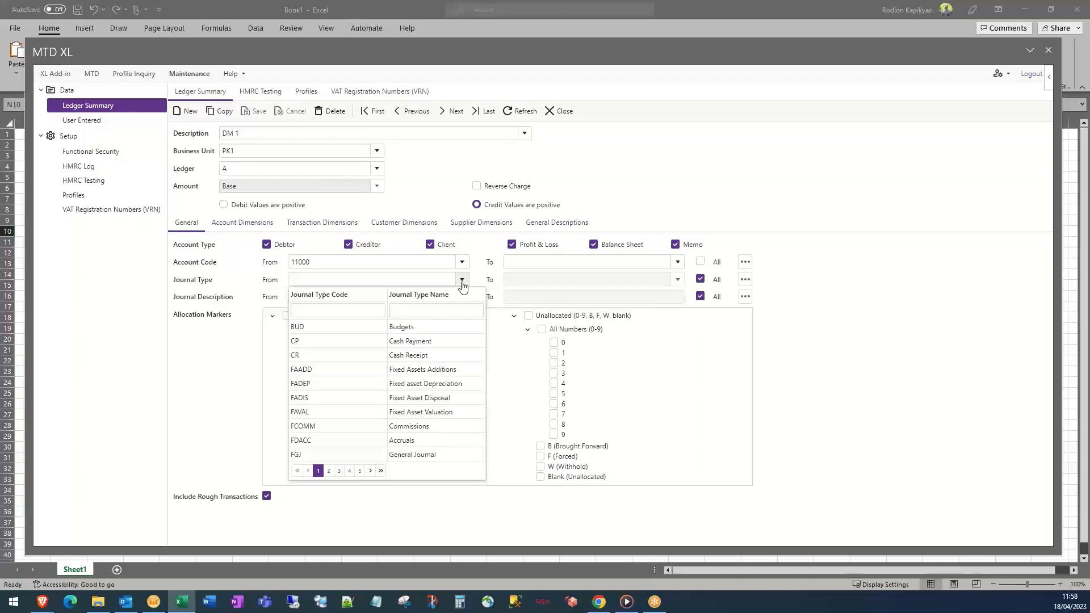
{"action": "left_click", "coordinate": [419, 454]}
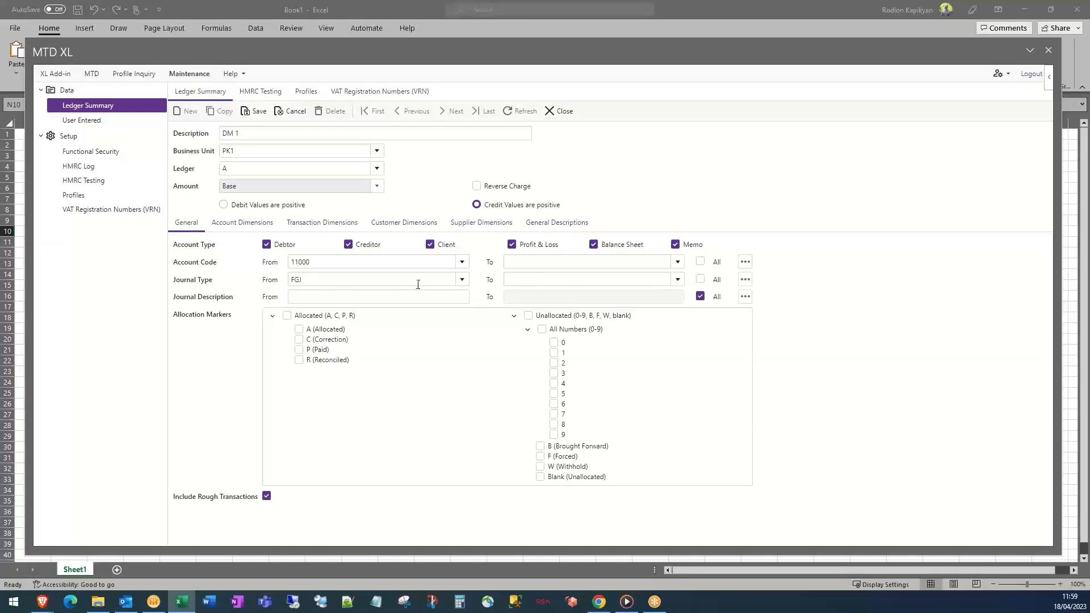
{"action": "key", "text": "BackSpace"}
{"action": "key", "text": "BackSpace"}
{"action": "key", "text": "BackSpace"}
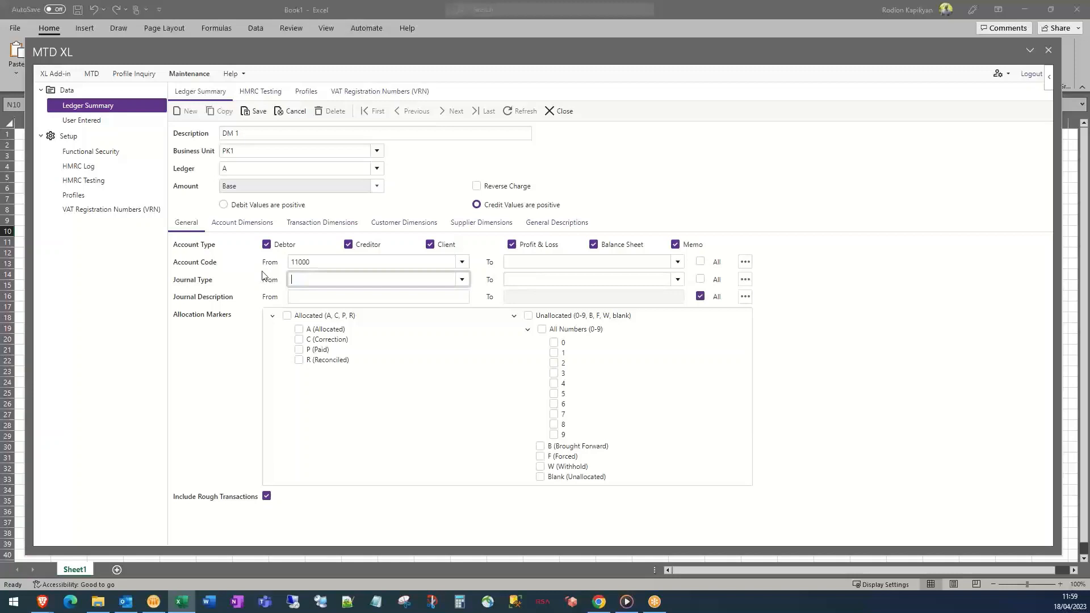
Set the transaction Department range to 12 through 12 (Enterprise Sales)
{"action": "left_click", "coordinate": [256, 227]}
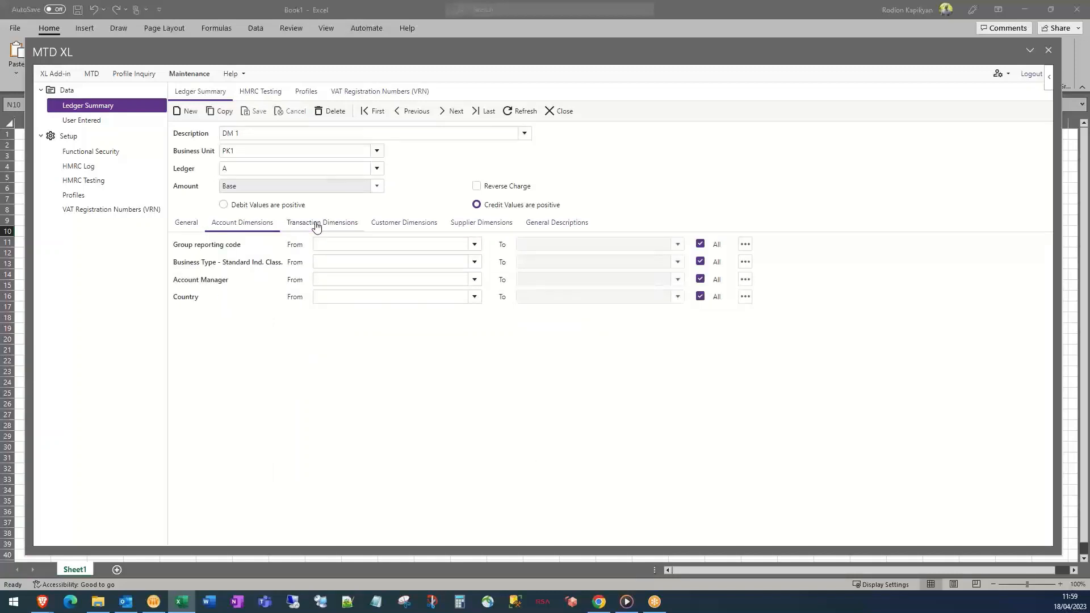
{"action": "left_click", "coordinate": [317, 225]}
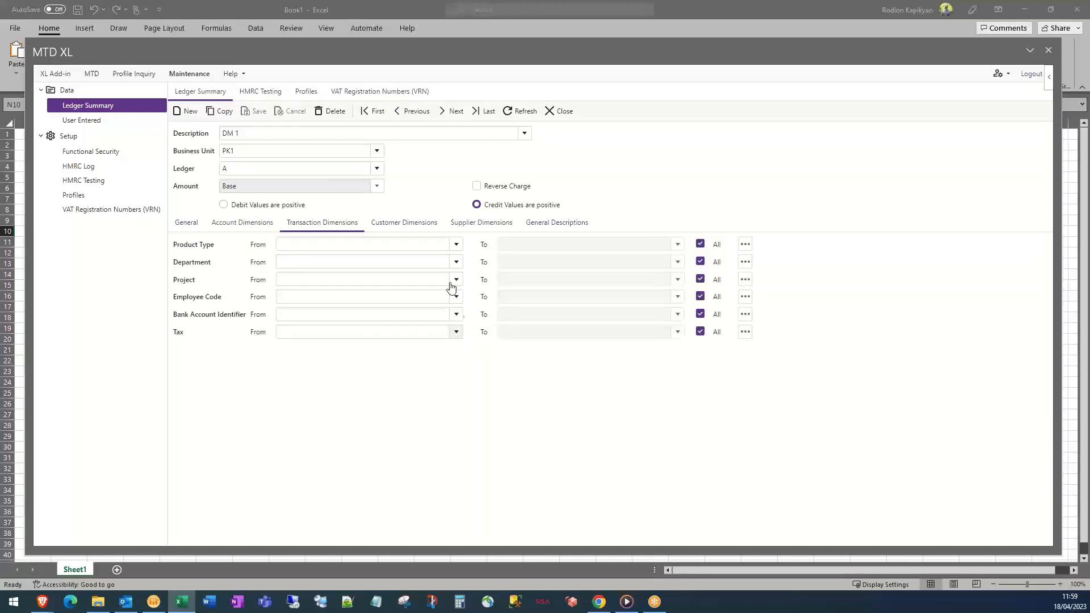
{"action": "left_click", "coordinate": [457, 263]}
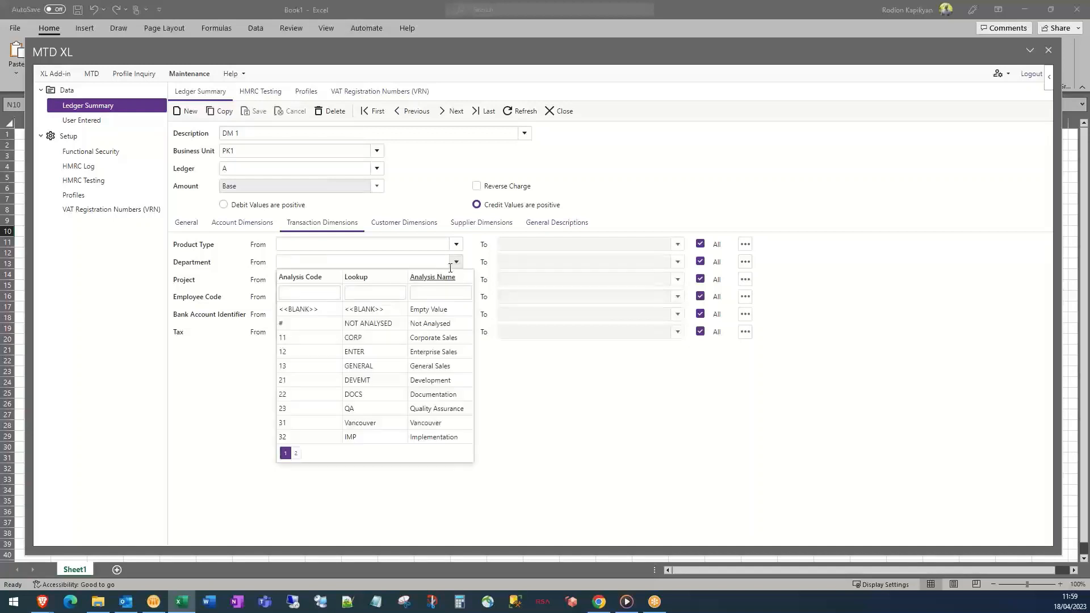
{"action": "left_click", "coordinate": [372, 356]}
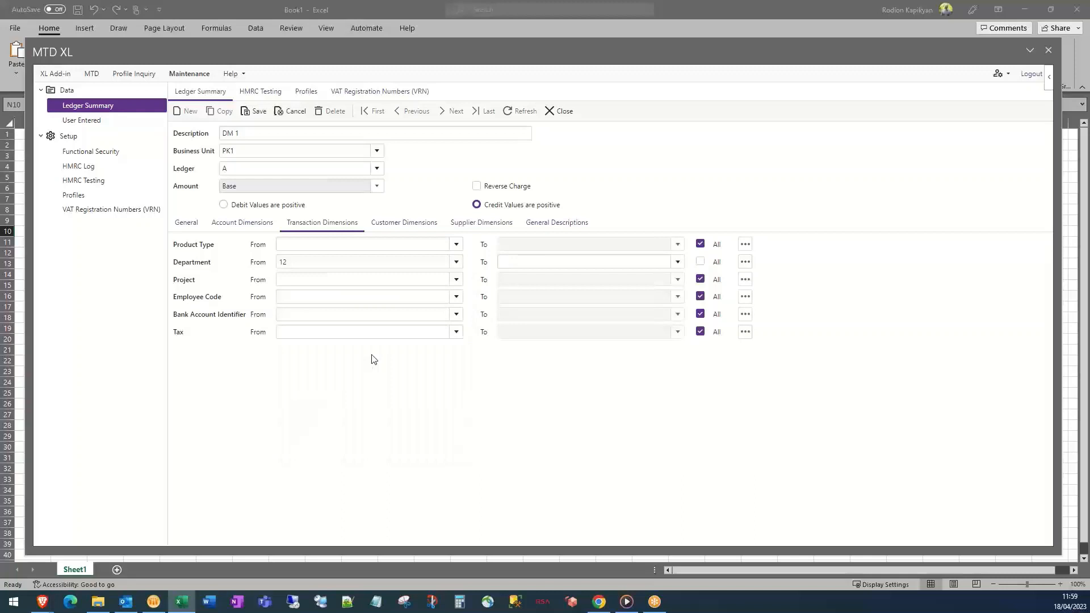
{"action": "left_click", "coordinate": [679, 263]}
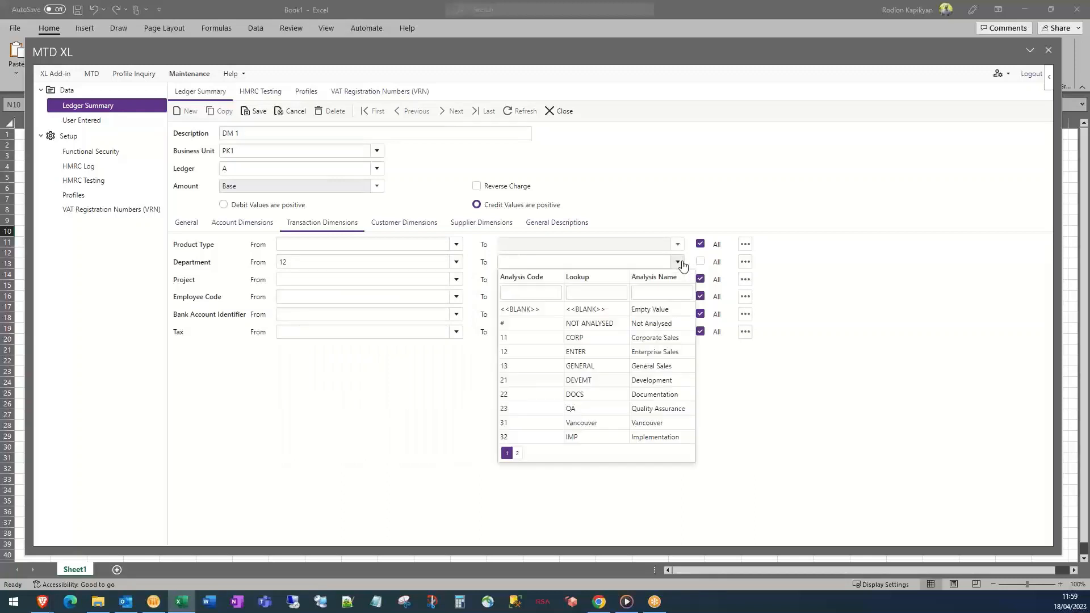
{"action": "left_click", "coordinate": [574, 352]}
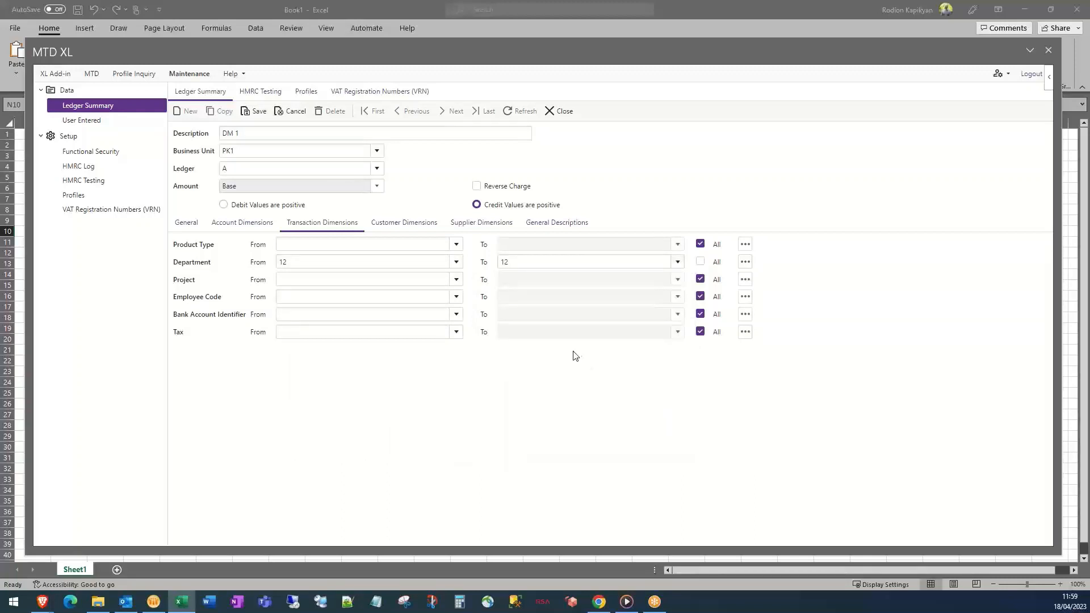
Add a second department range of 21 to 21 alongside 12
{"action": "left_click", "coordinate": [745, 262]}
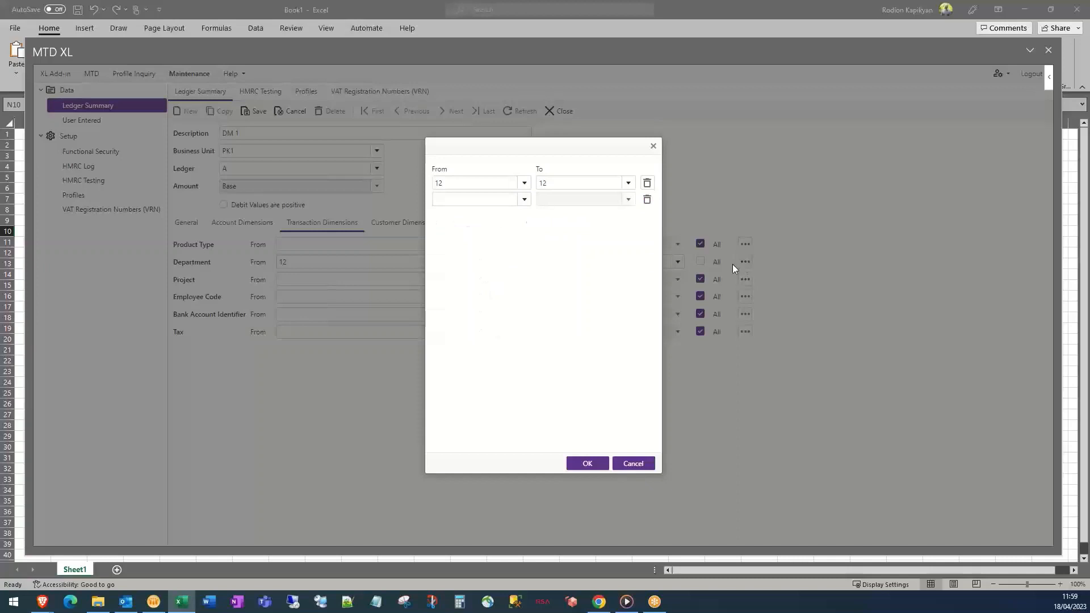
{"action": "left_click", "coordinate": [524, 200]}
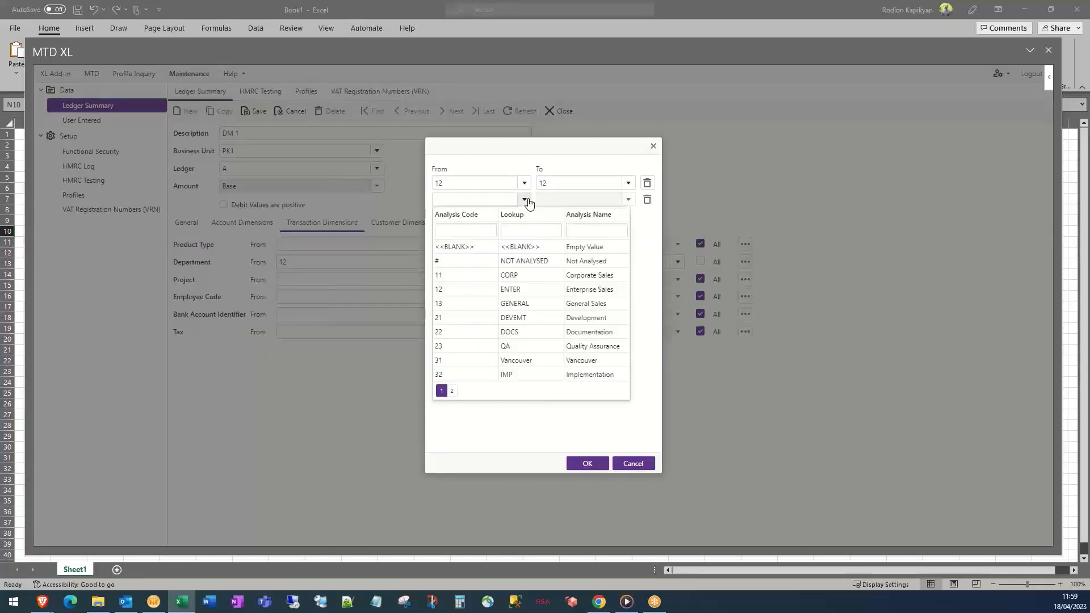
{"action": "left_click", "coordinate": [513, 317]}
{"action": "left_click", "coordinate": [629, 199]}
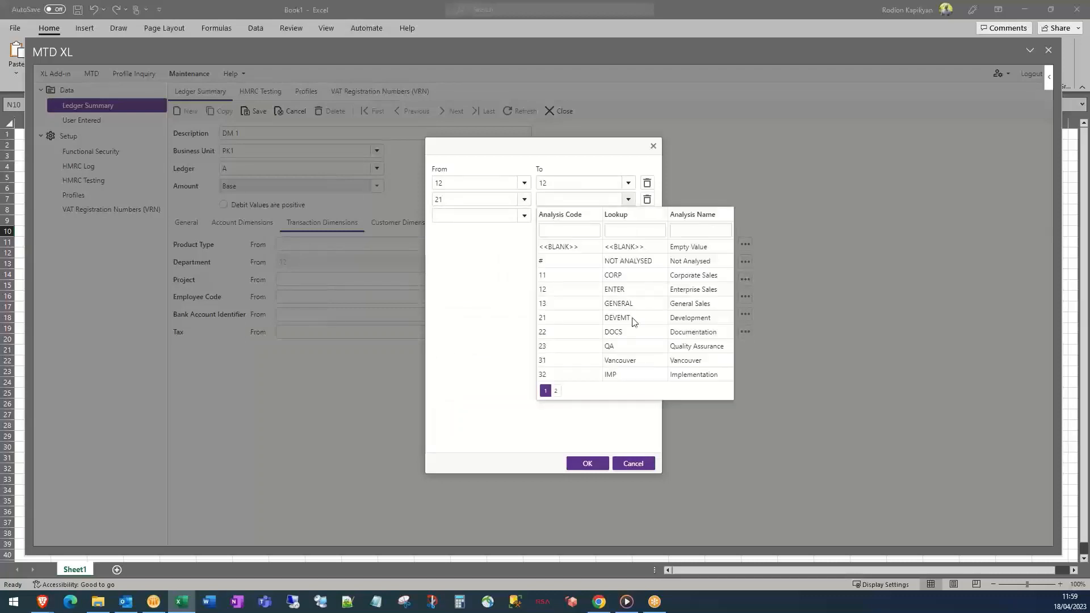
{"action": "left_click", "coordinate": [635, 322]}
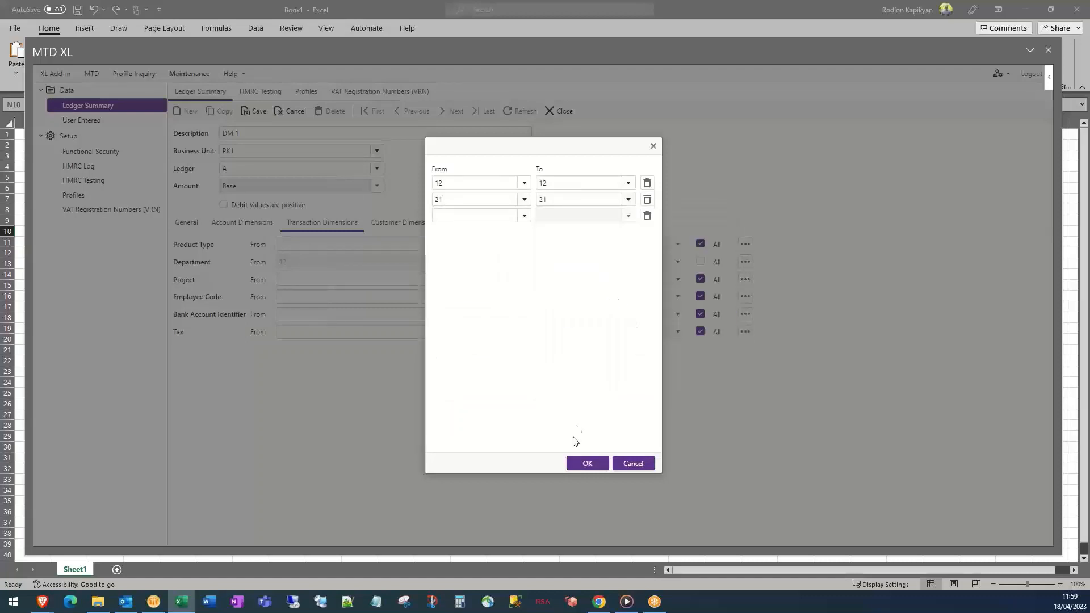
{"action": "left_click", "coordinate": [582, 467]}
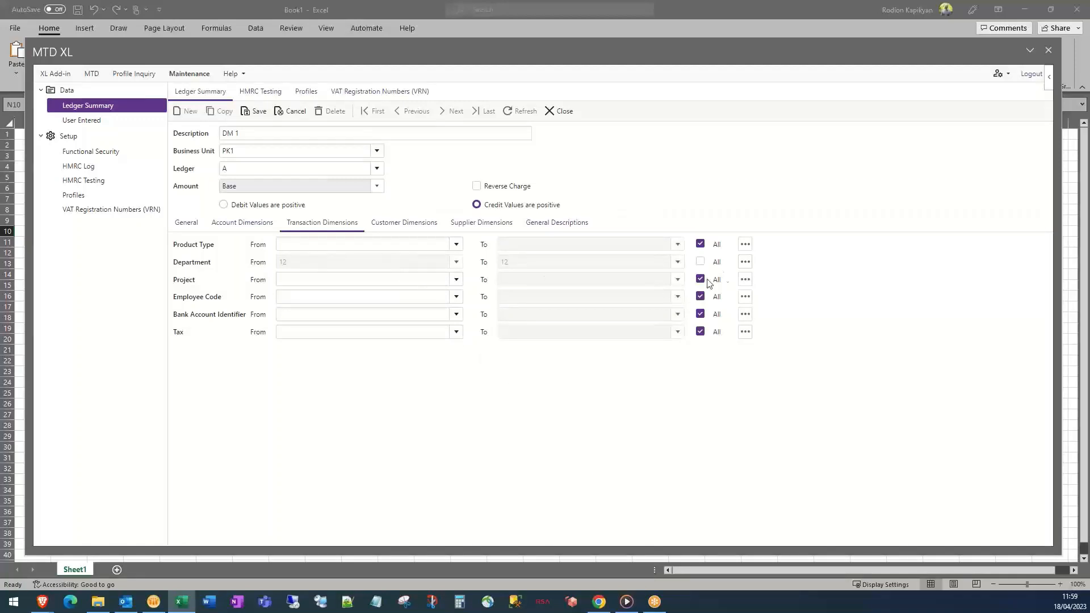
Remove the 21–21 range and tick Department All to cover every department
{"action": "left_click", "coordinate": [744, 264]}
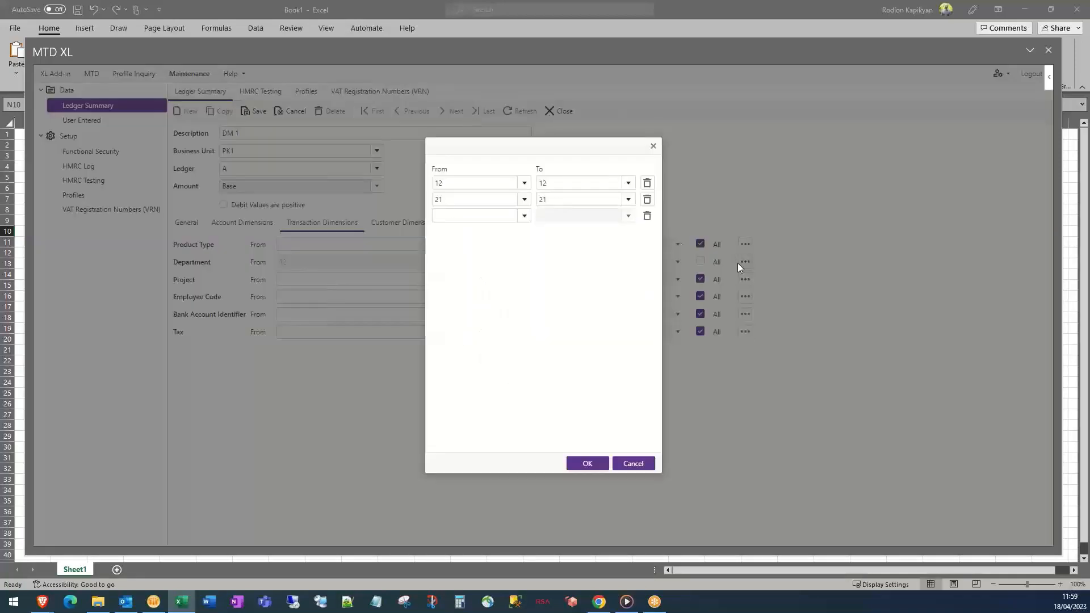
{"action": "left_click", "coordinate": [647, 201]}
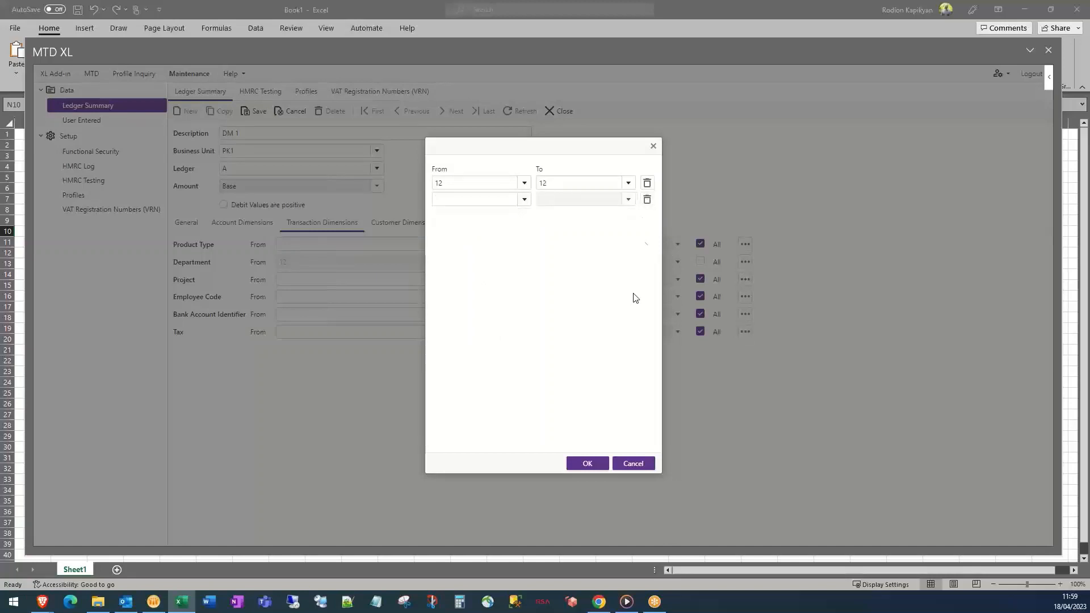
{"action": "left_click", "coordinate": [587, 464]}
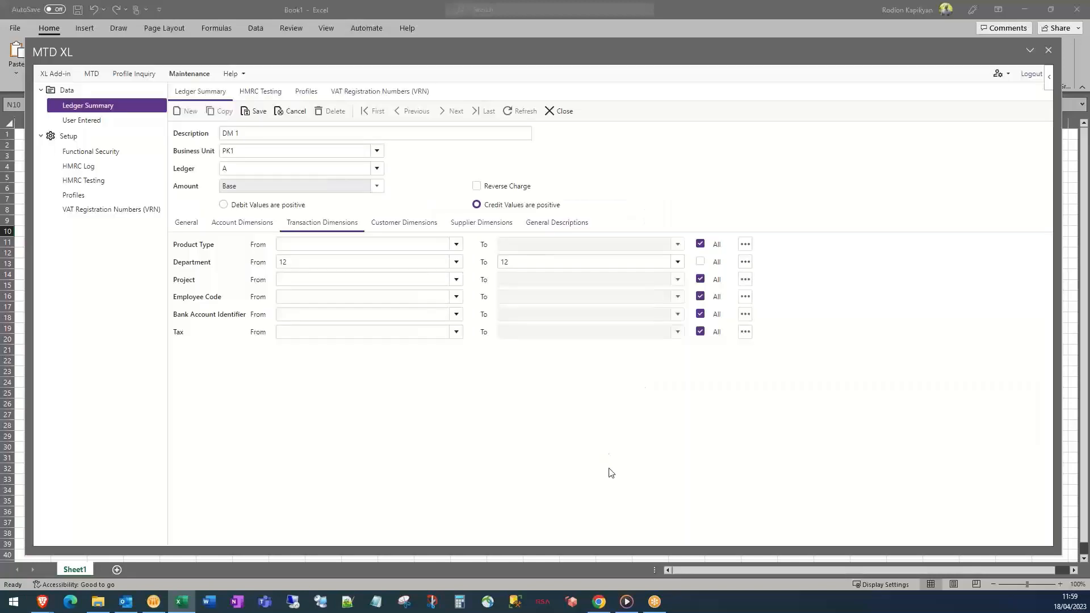
{"action": "left_click", "coordinate": [700, 261]}
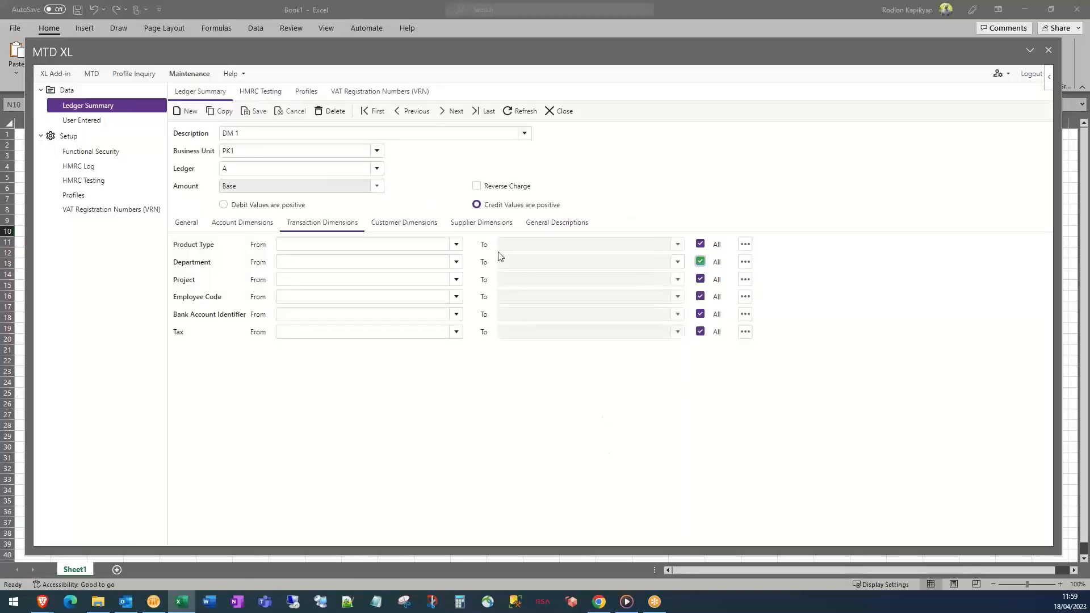
Return to DM 1's General settings, then go to the Webinar profile under Setup
{"action": "left_click", "coordinate": [188, 223]}
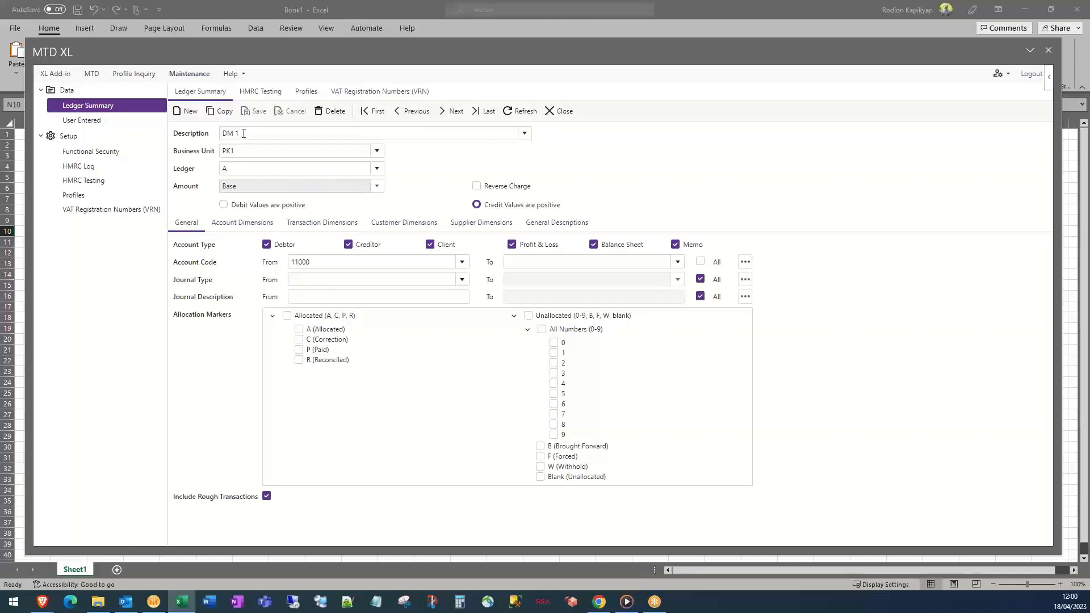
{"action": "left_click_drag", "start_coordinate": [243, 134], "coordinate": [215, 135]}
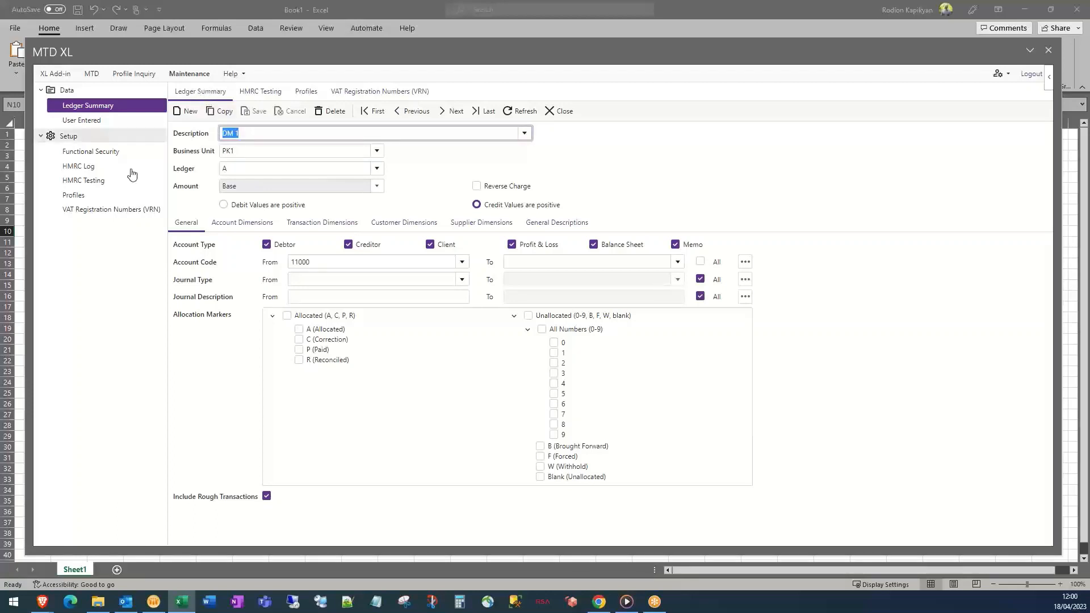
{"action": "left_click", "coordinate": [88, 194]}
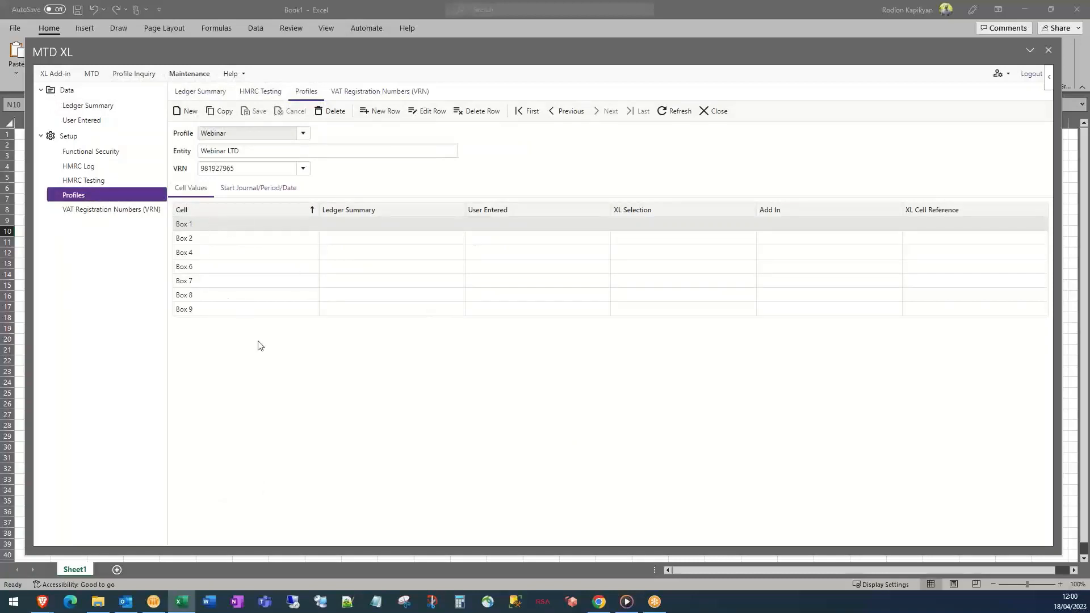
Map the Box 1 row to ledger summary DM 1
{"action": "left_click", "coordinate": [430, 113]}
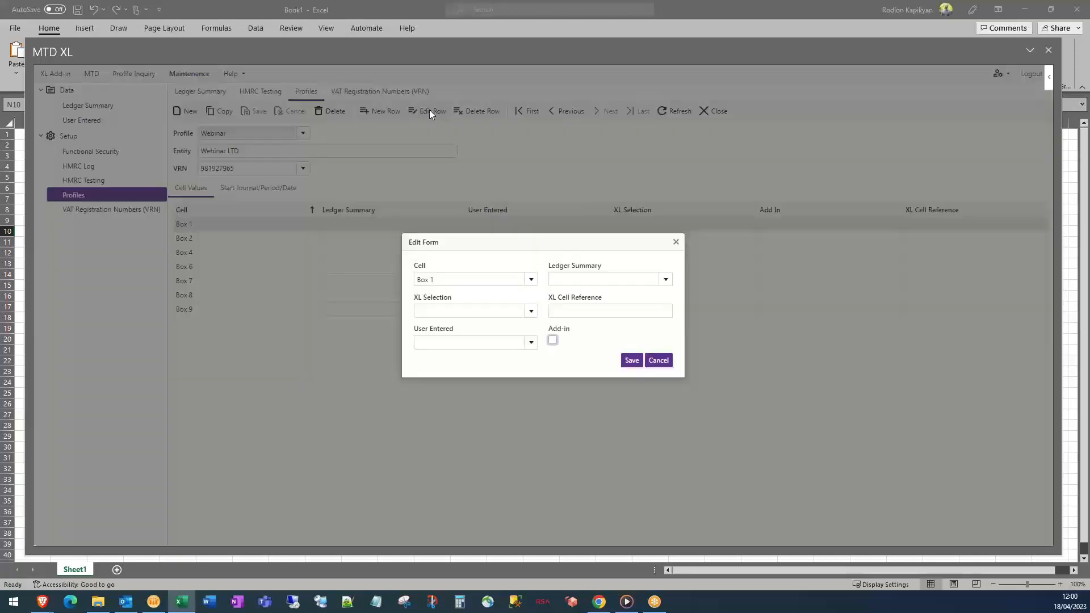
{"action": "left_click", "coordinate": [666, 280]}
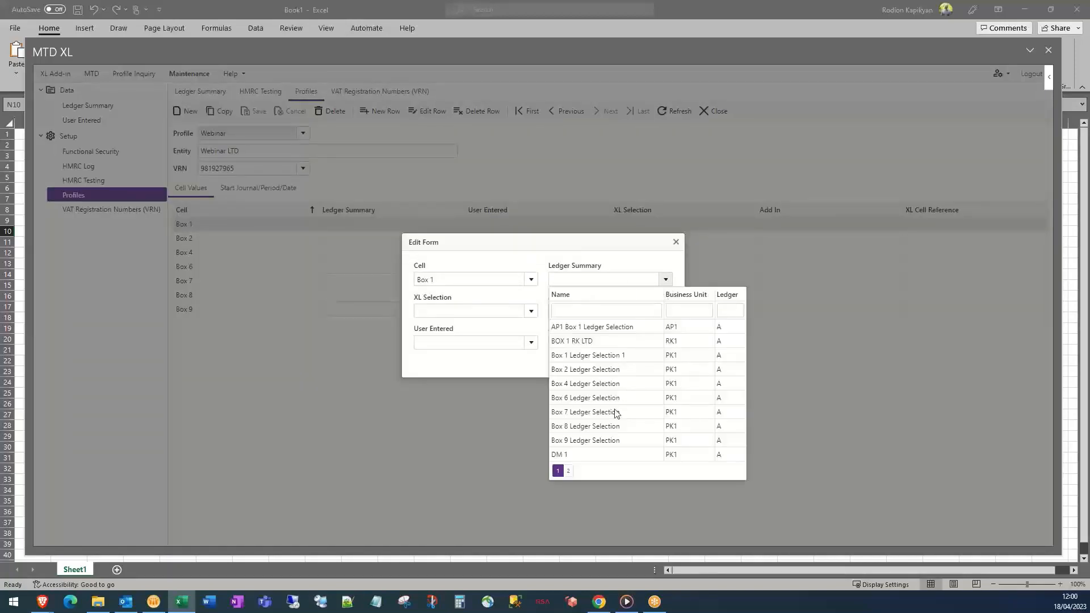
{"action": "left_click", "coordinate": [578, 456]}
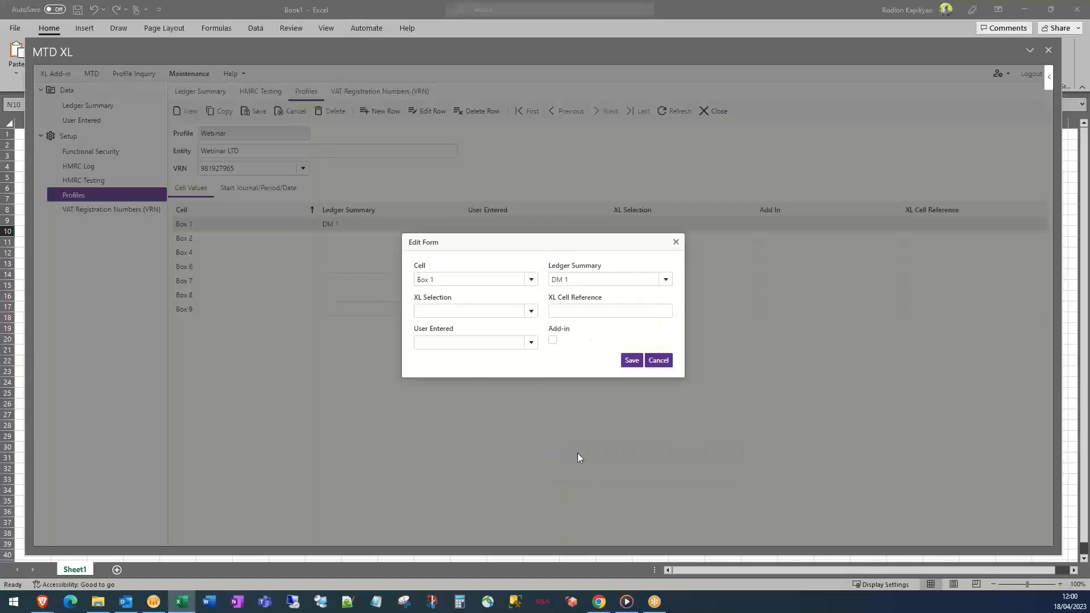
{"action": "left_click", "coordinate": [631, 361]}
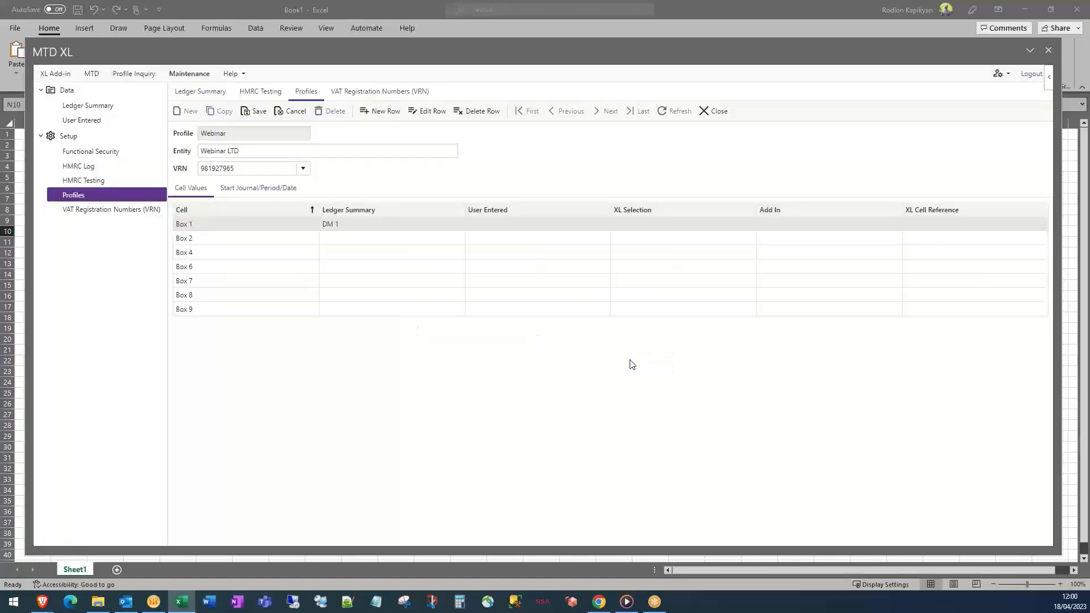
Reopen Box 1's mapping to check it, closing without changes
{"action": "left_click", "coordinate": [412, 245]}
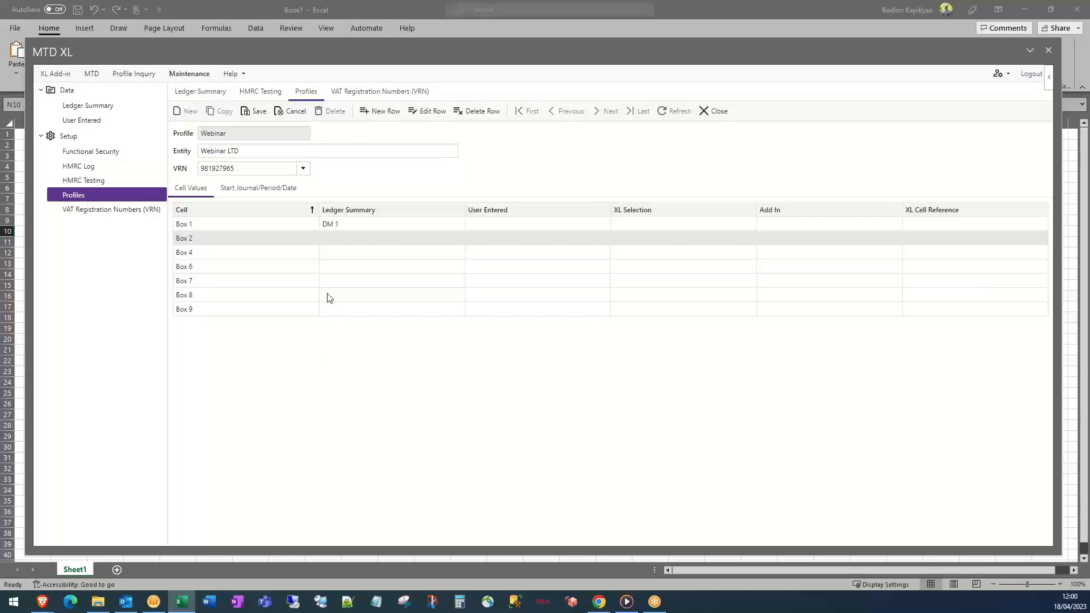
{"action": "left_click", "coordinate": [358, 227]}
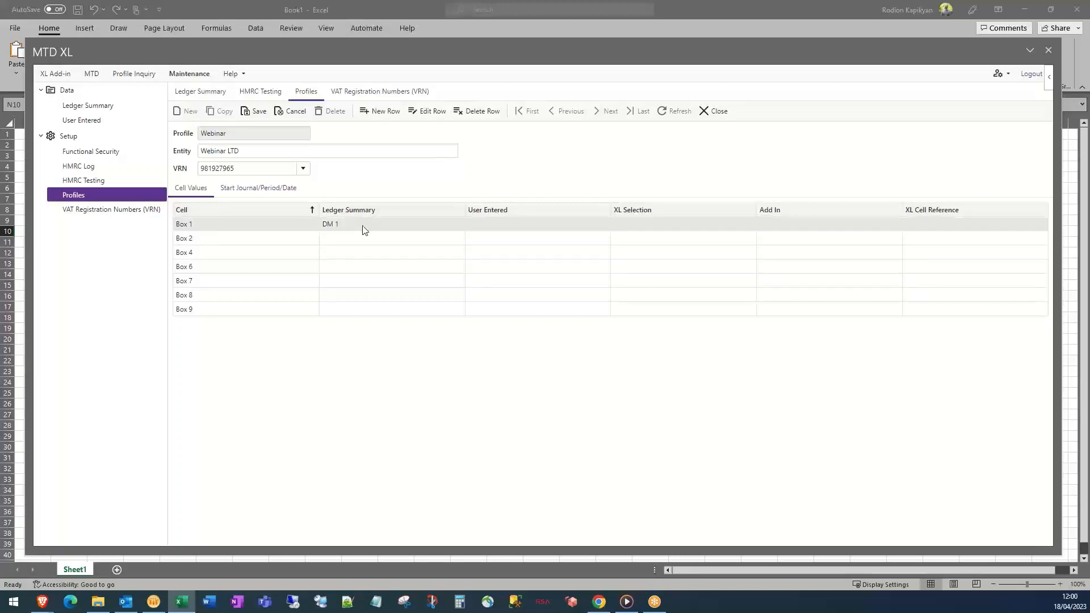
{"action": "left_click", "coordinate": [430, 112]}
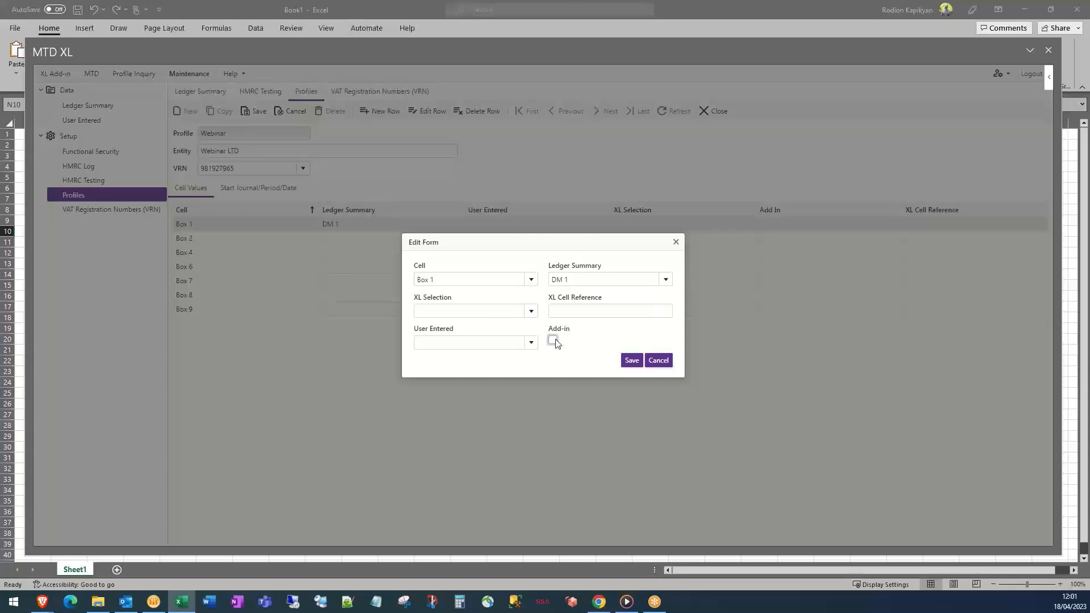
{"action": "left_click", "coordinate": [667, 366]}
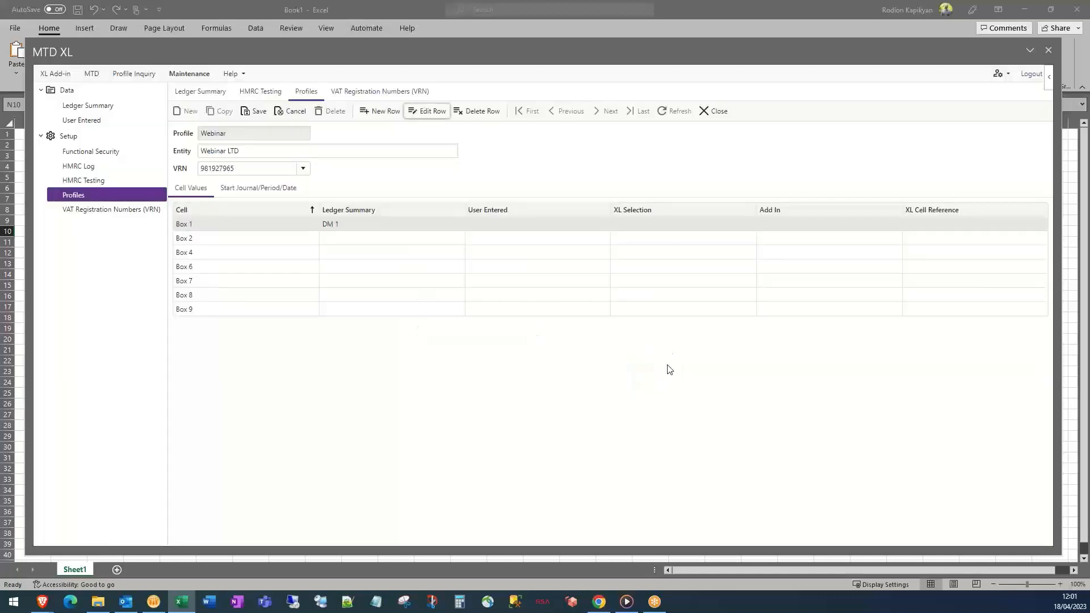
Add another Box 1 row to the Webinar profile
{"action": "left_click", "coordinate": [384, 114]}
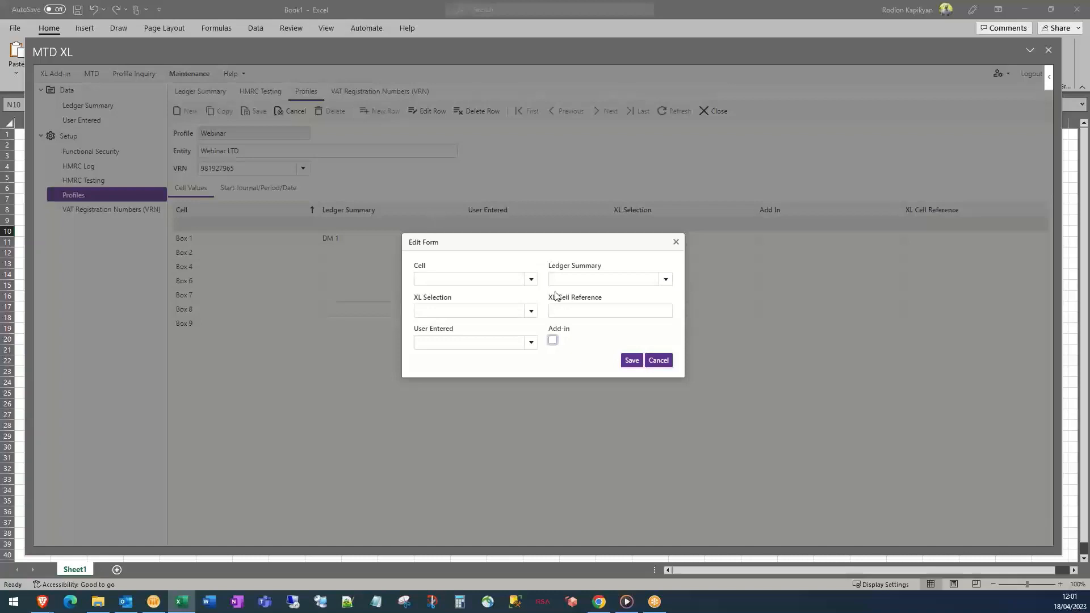
{"action": "left_click", "coordinate": [532, 280]}
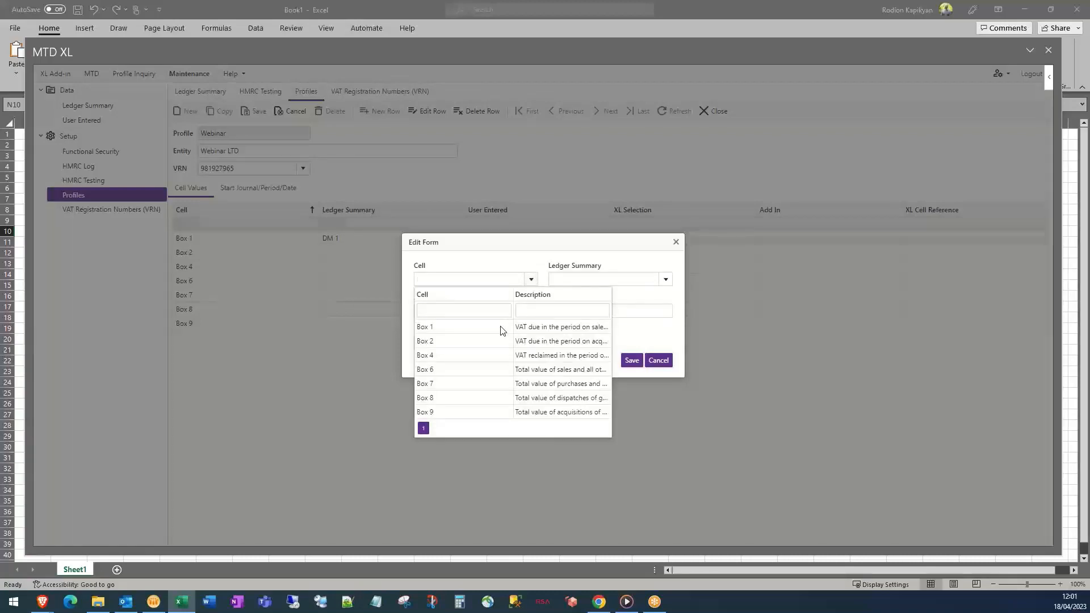
{"action": "left_click", "coordinate": [501, 327]}
{"action": "left_click", "coordinate": [629, 362]}
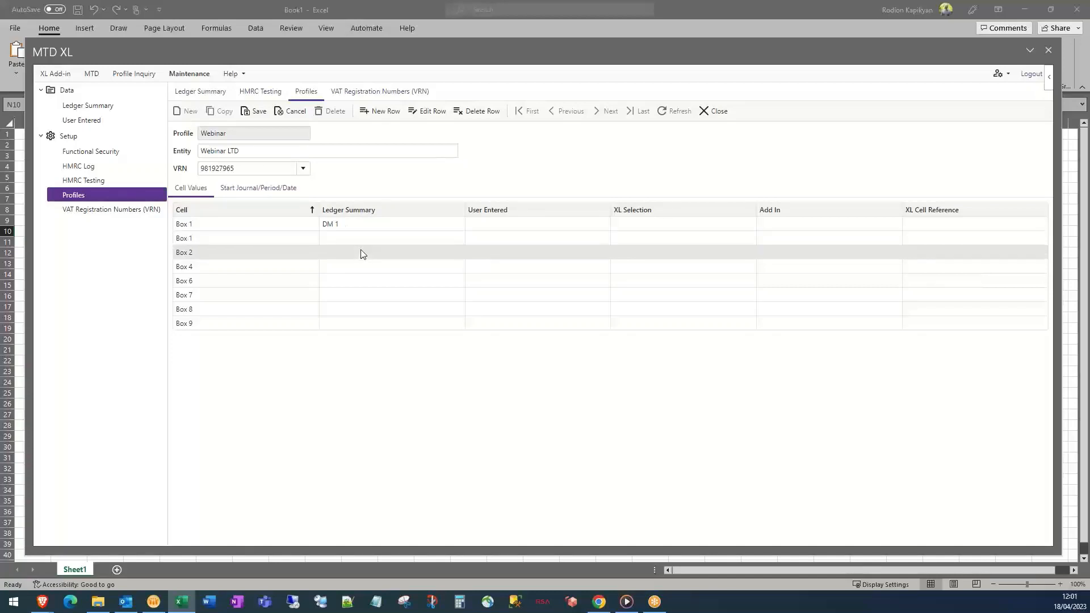
Map Box 2 to DM 2 and Box 4 to DM 4, then save the profile
{"action": "left_click", "coordinate": [421, 114]}
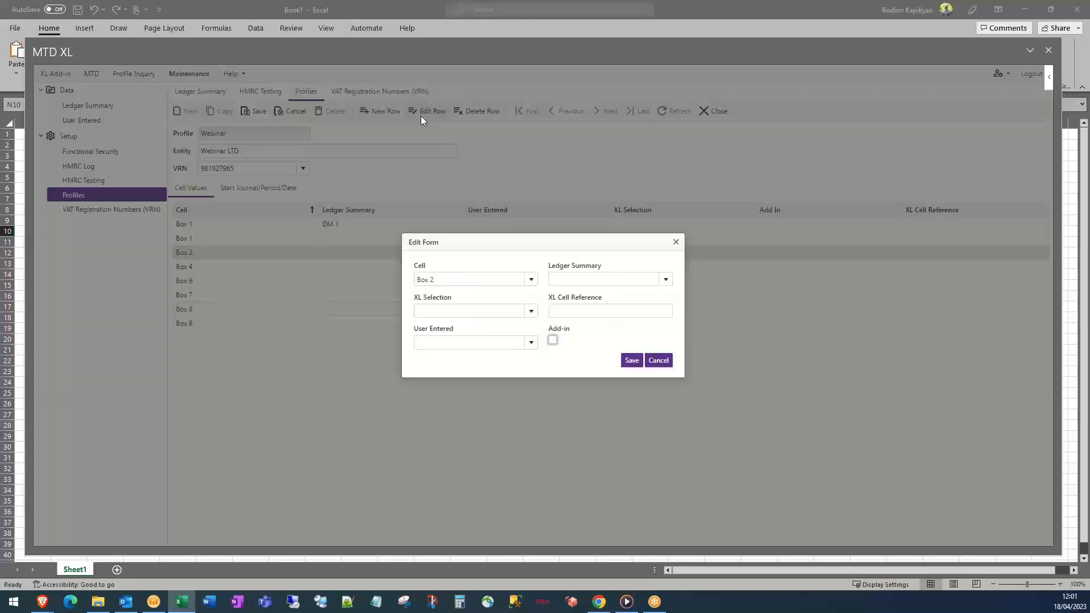
{"action": "left_click", "coordinate": [667, 280]}
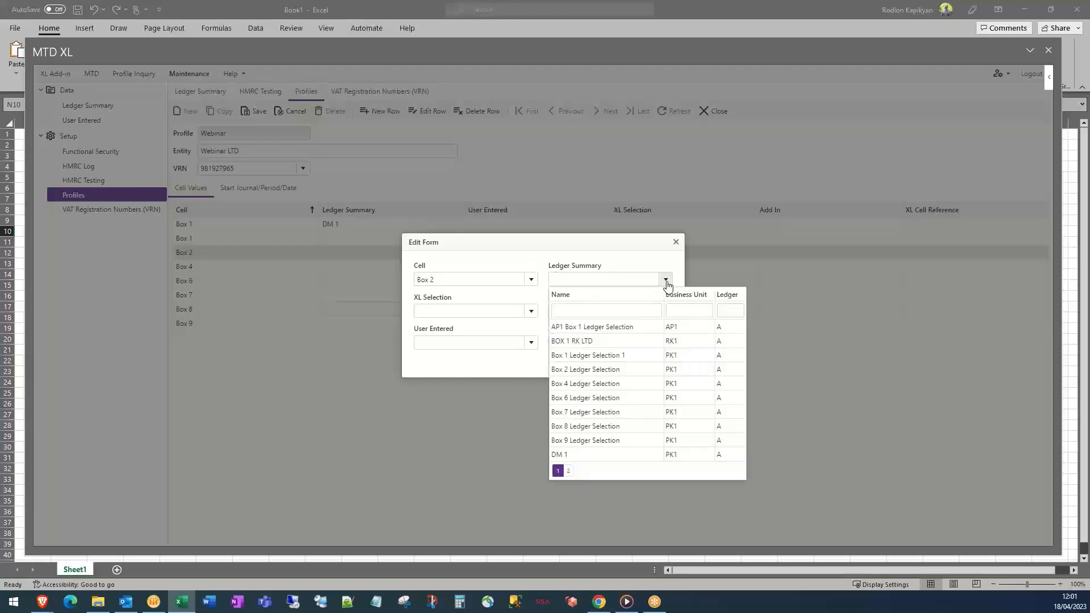
{"action": "left_click", "coordinate": [569, 470]}
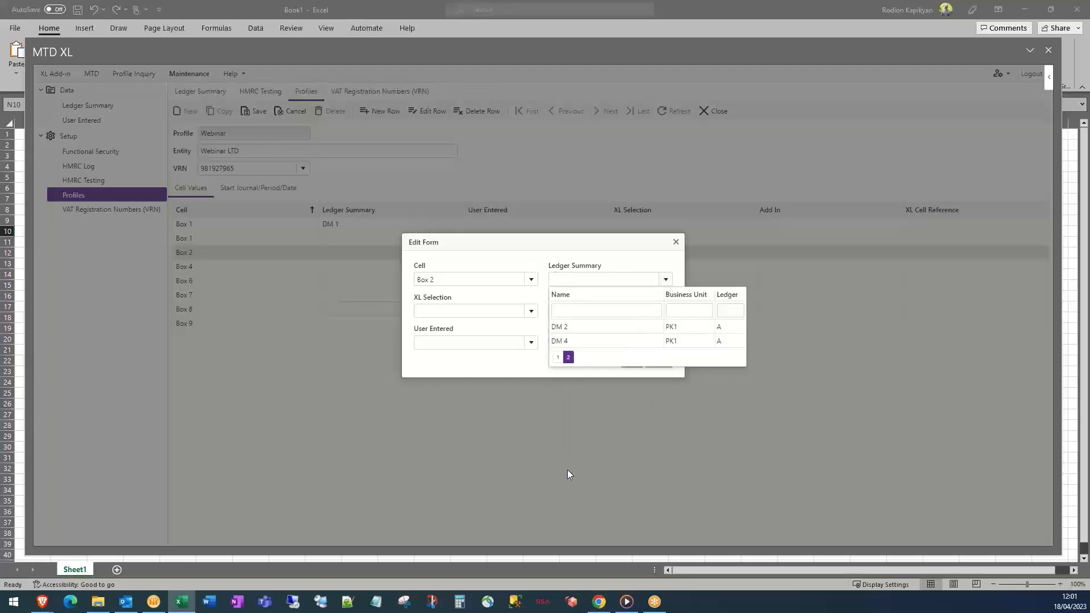
{"action": "left_click", "coordinate": [570, 330]}
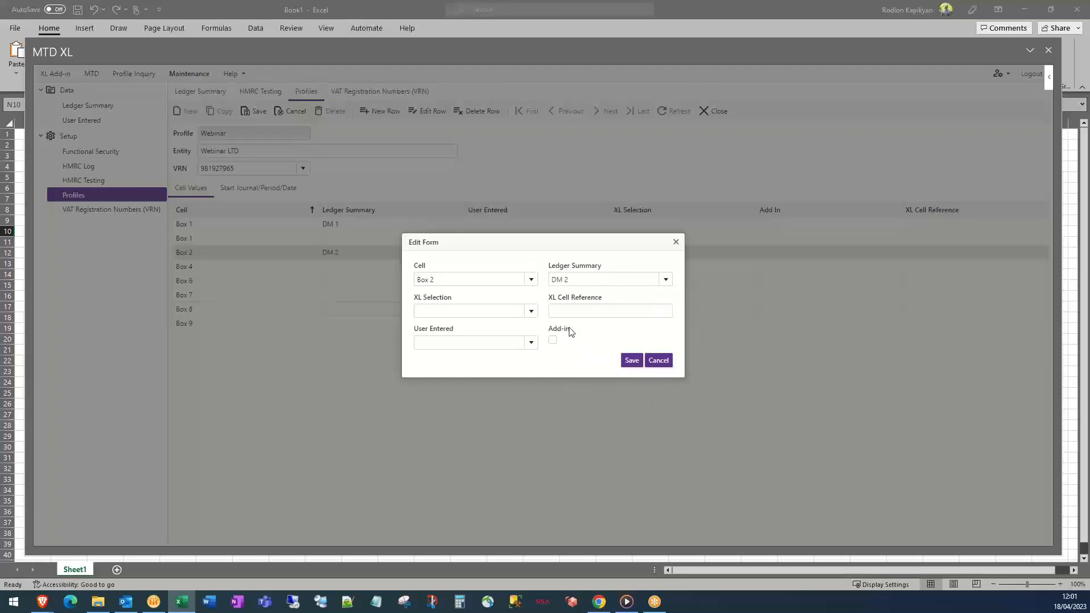
{"action": "left_click", "coordinate": [632, 363]}
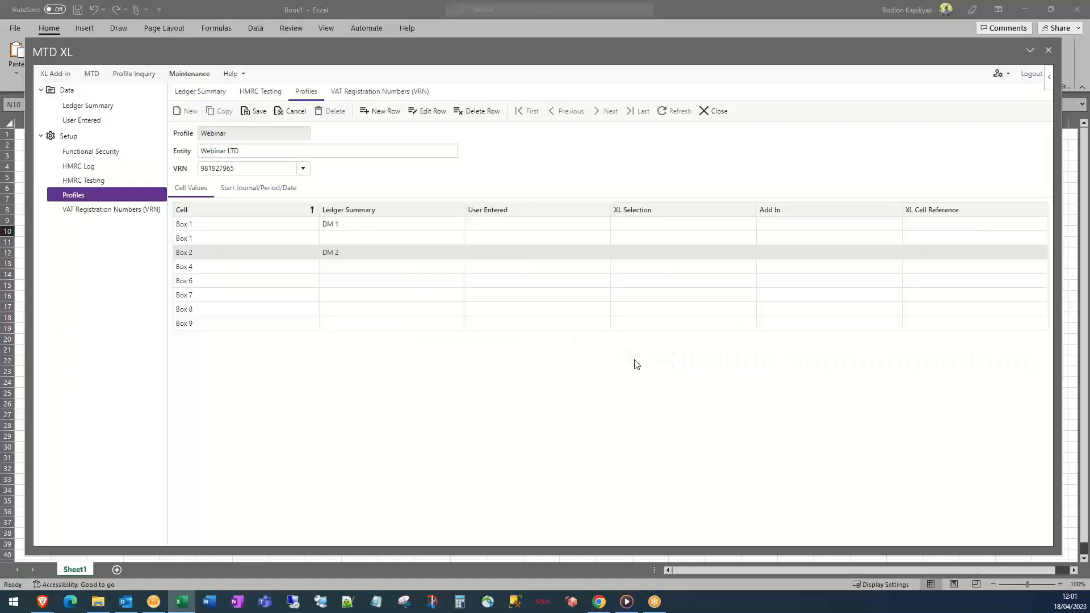
{"action": "left_click", "coordinate": [437, 267]}
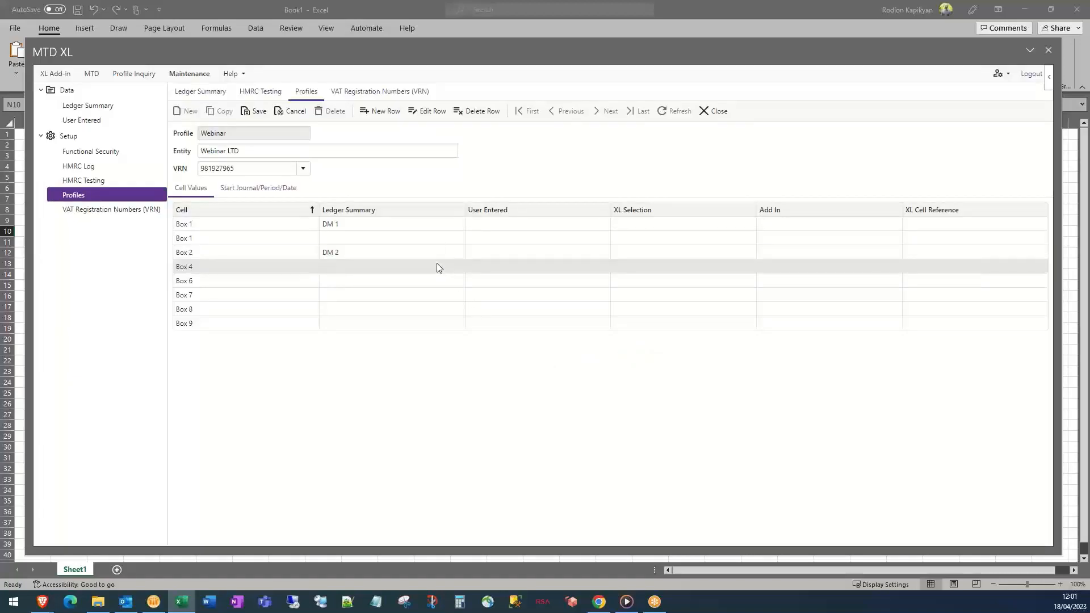
{"action": "left_click", "coordinate": [427, 110]}
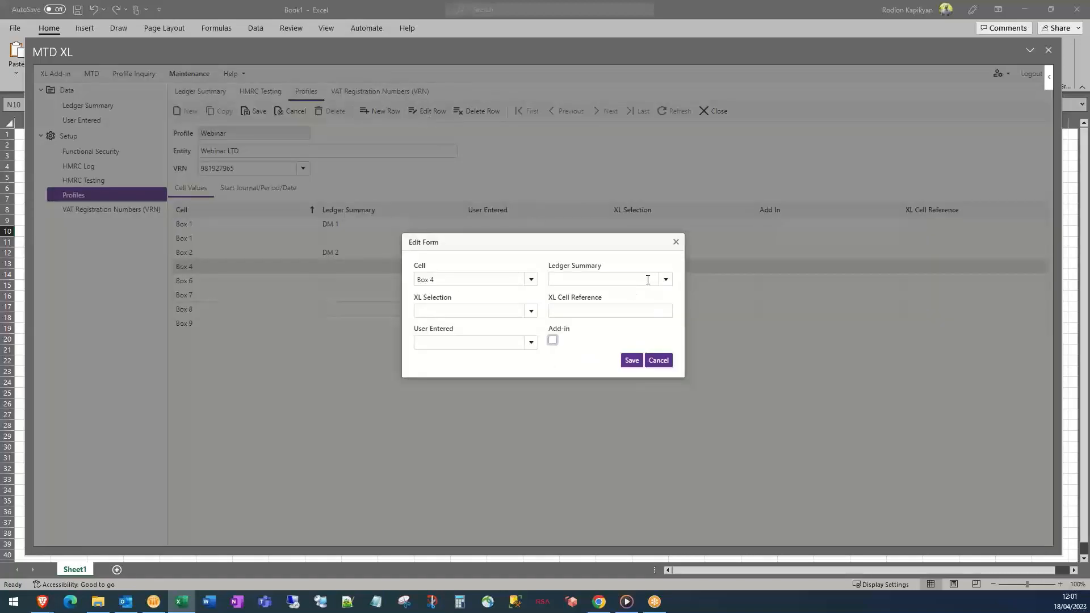
{"action": "left_click", "coordinate": [666, 279]}
{"action": "left_click", "coordinate": [569, 472]}
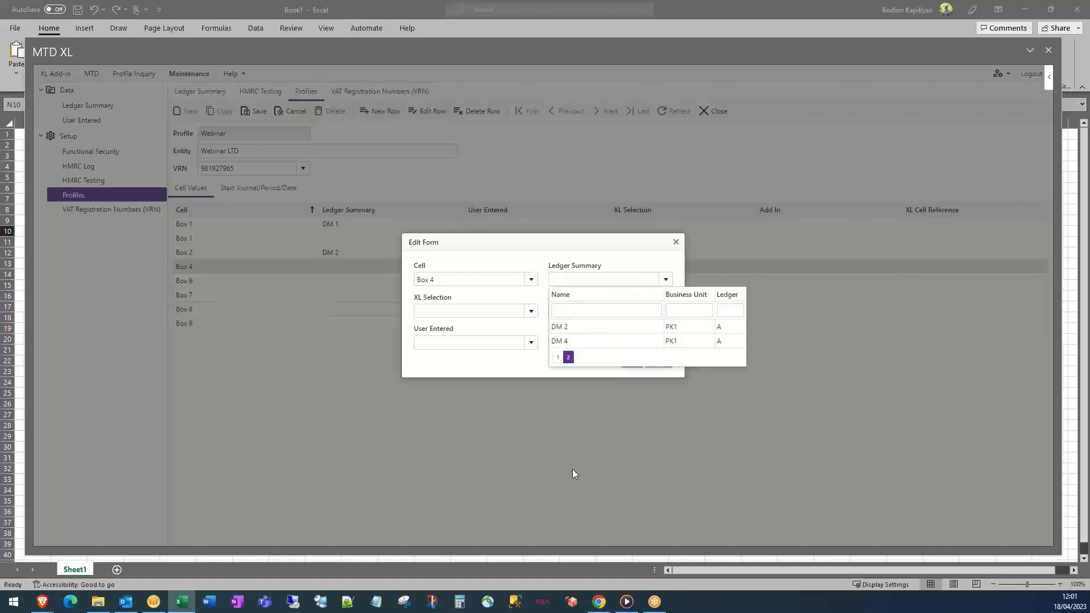
{"action": "left_click", "coordinate": [570, 342]}
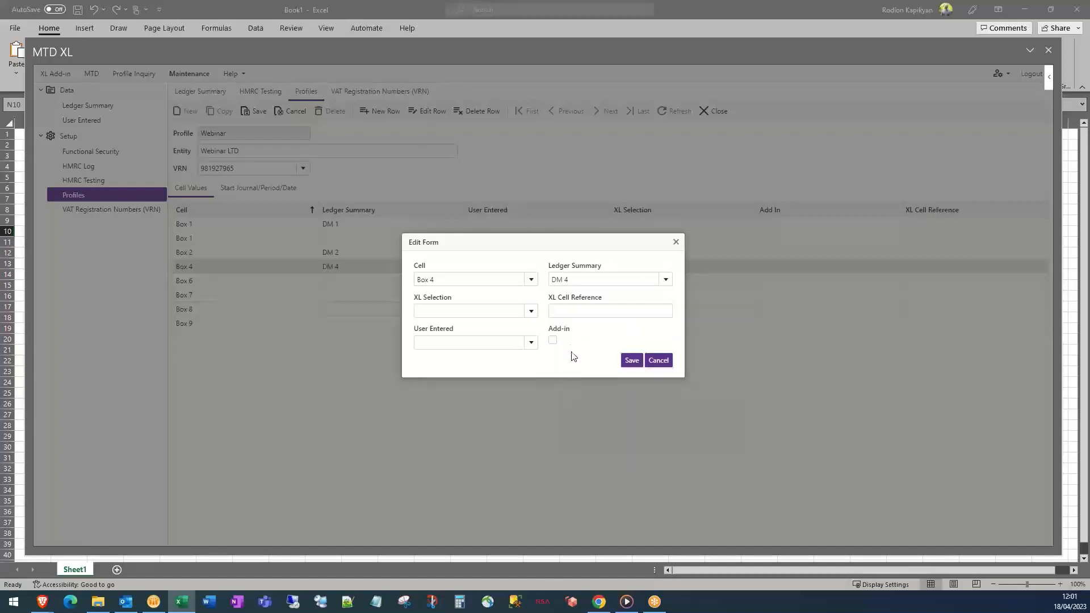
{"action": "left_click", "coordinate": [632, 361]}
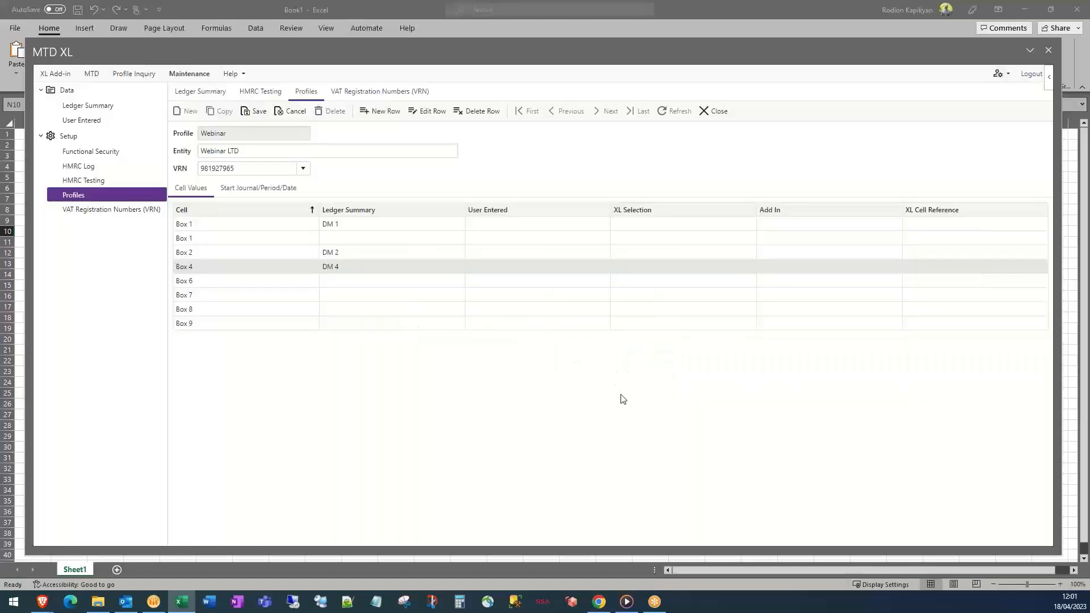
{"action": "left_click", "coordinate": [252, 113]}
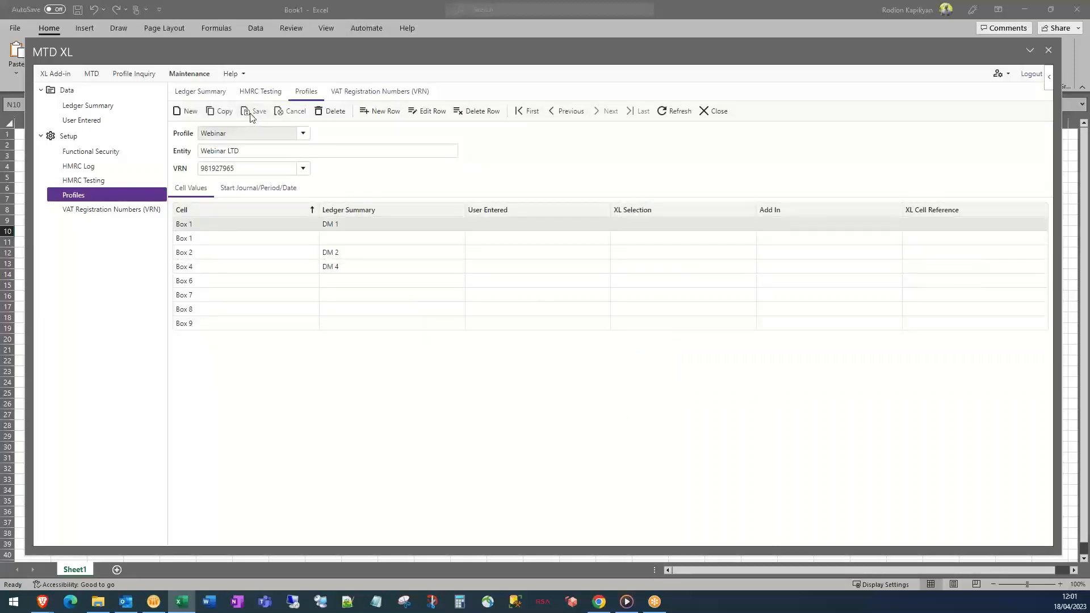
Review ledger summaries DM 1 (account 11000), DM 2 and DM 4 (account 13000), then return to Profiles
{"action": "left_click", "coordinate": [89, 108]}
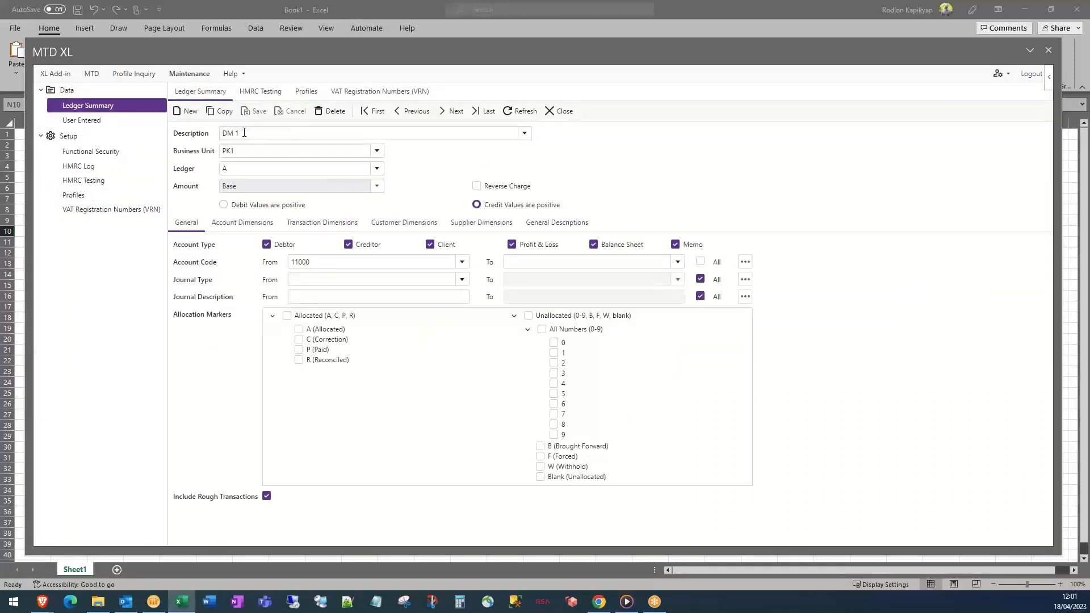
{"action": "left_click_drag", "start_coordinate": [244, 133], "coordinate": [223, 131]}
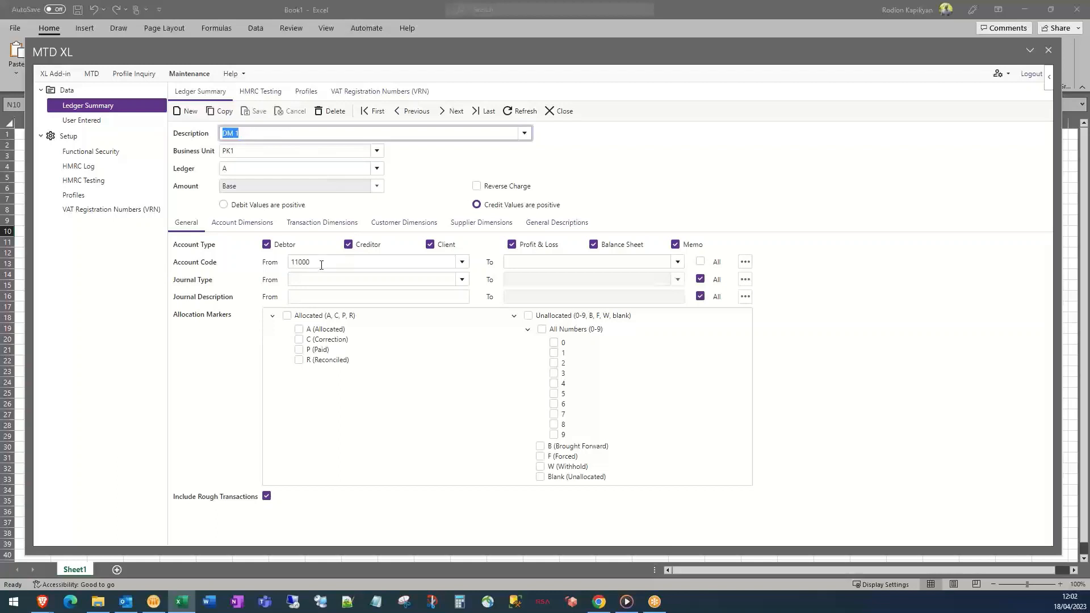
{"action": "left_click_drag", "start_coordinate": [321, 266], "coordinate": [290, 264]}
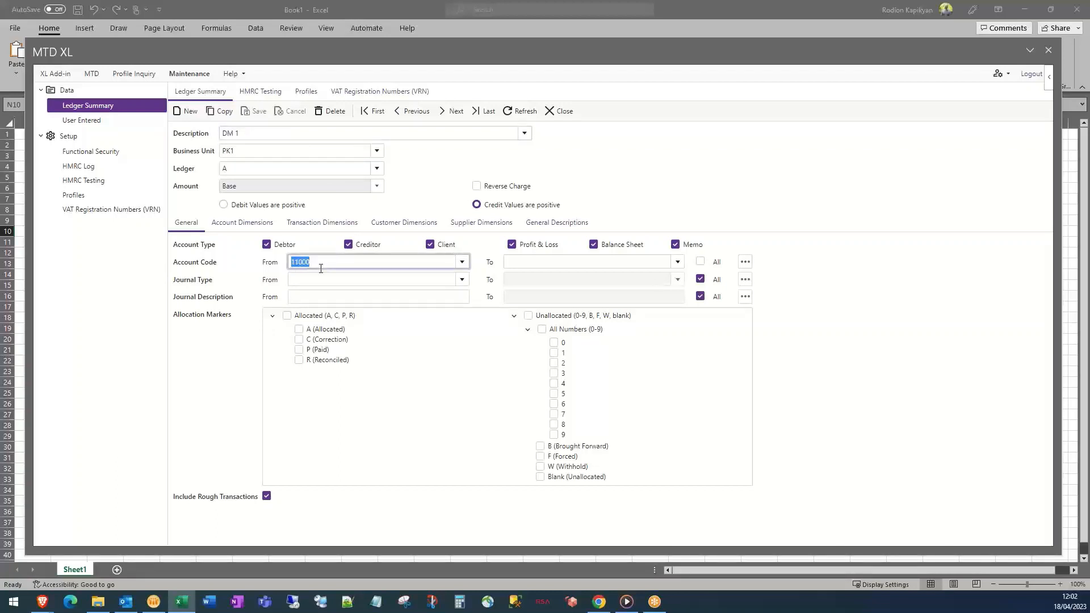
{"action": "left_click", "coordinate": [452, 113]}
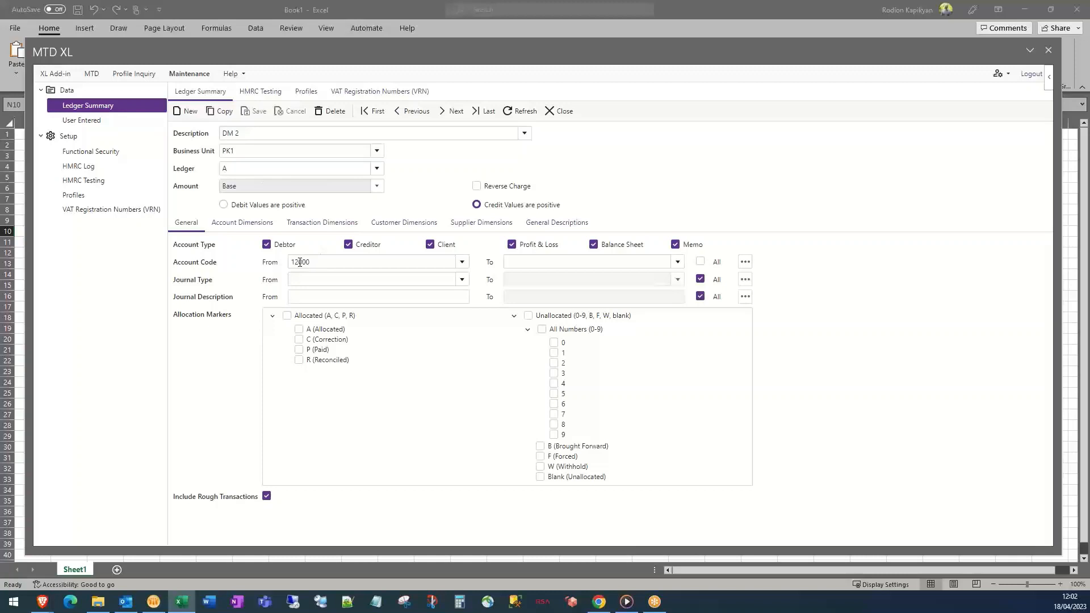
{"action": "left_click", "coordinate": [446, 112]}
{"action": "double_click", "coordinate": [318, 262]}
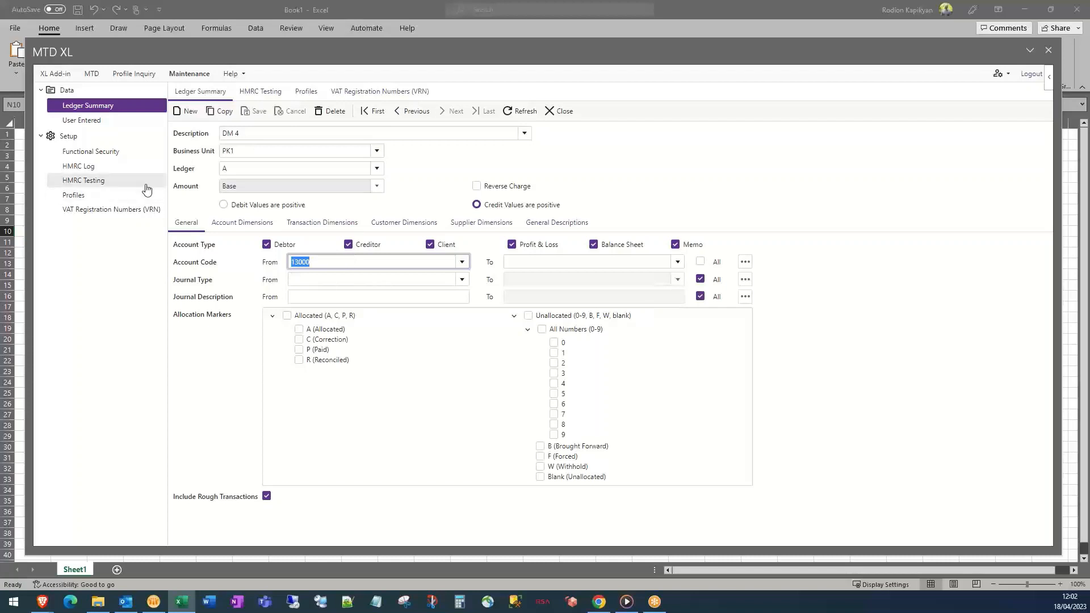
{"action": "left_click", "coordinate": [83, 199]}
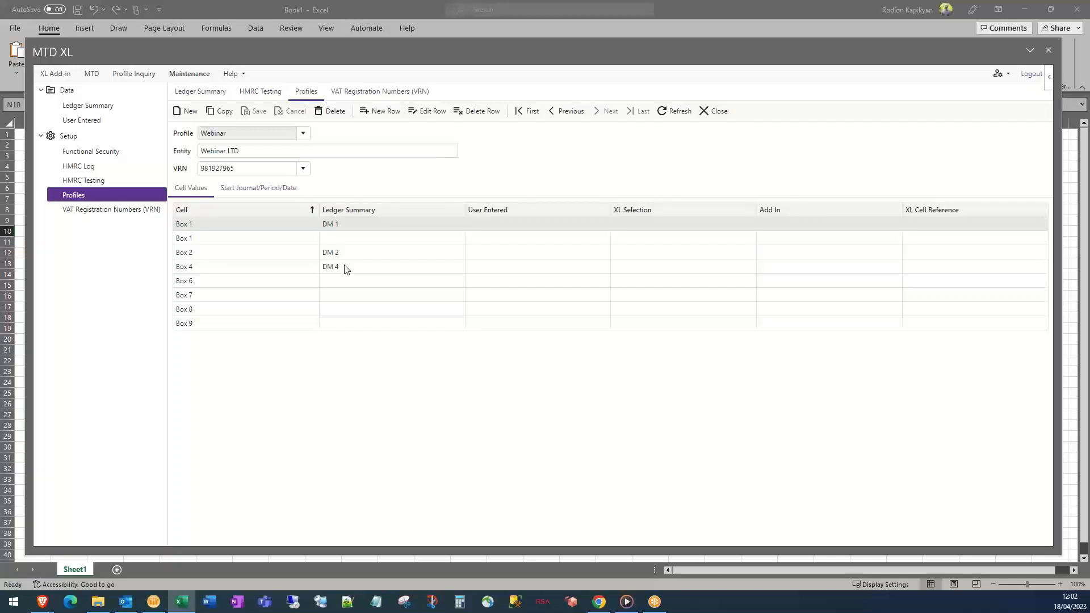
Show the DM User Entered Box 8 set's monthly figures for 2017 and 2018
{"action": "left_click", "coordinate": [86, 121]}
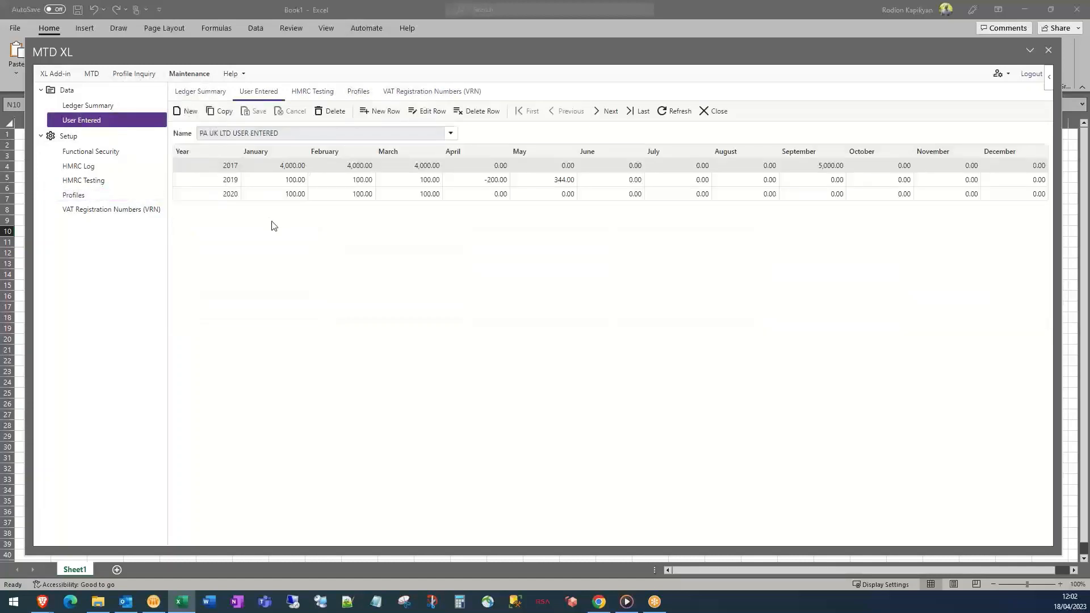
{"action": "left_click", "coordinate": [452, 135]}
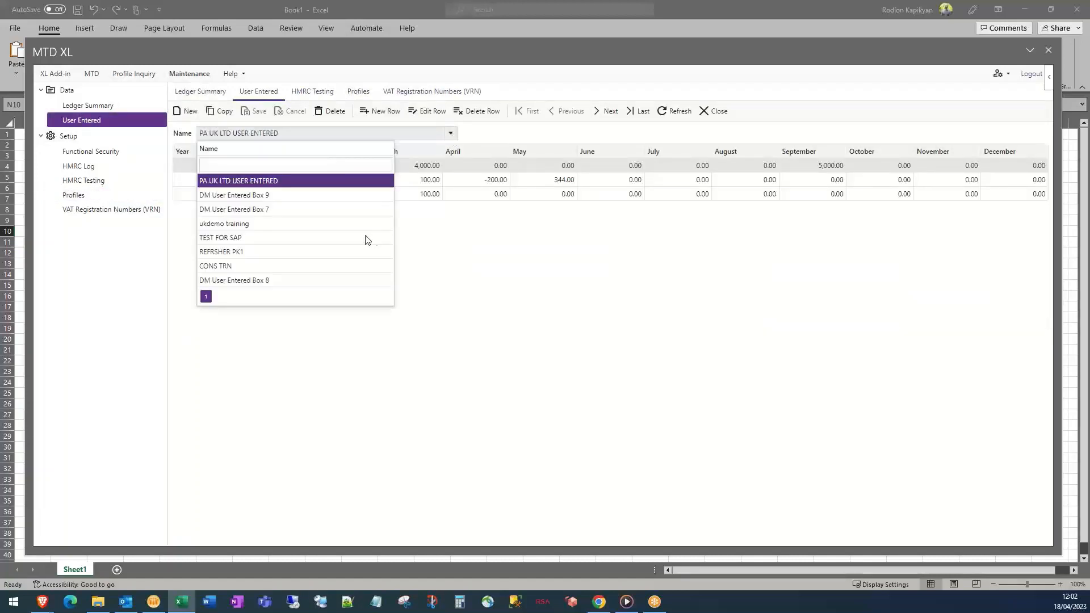
{"action": "left_click", "coordinate": [278, 280]}
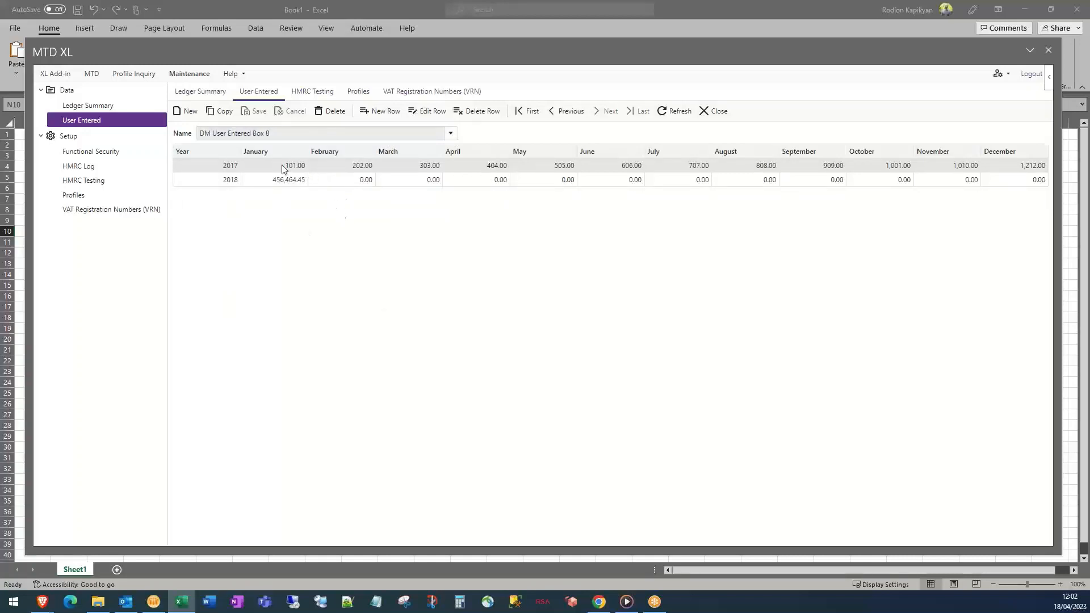
{"action": "double_click", "coordinate": [230, 166]}
Back in the Webinar profile, open the Box 6 row for editing, then cancel without changes
{"action": "left_click", "coordinate": [106, 198]}
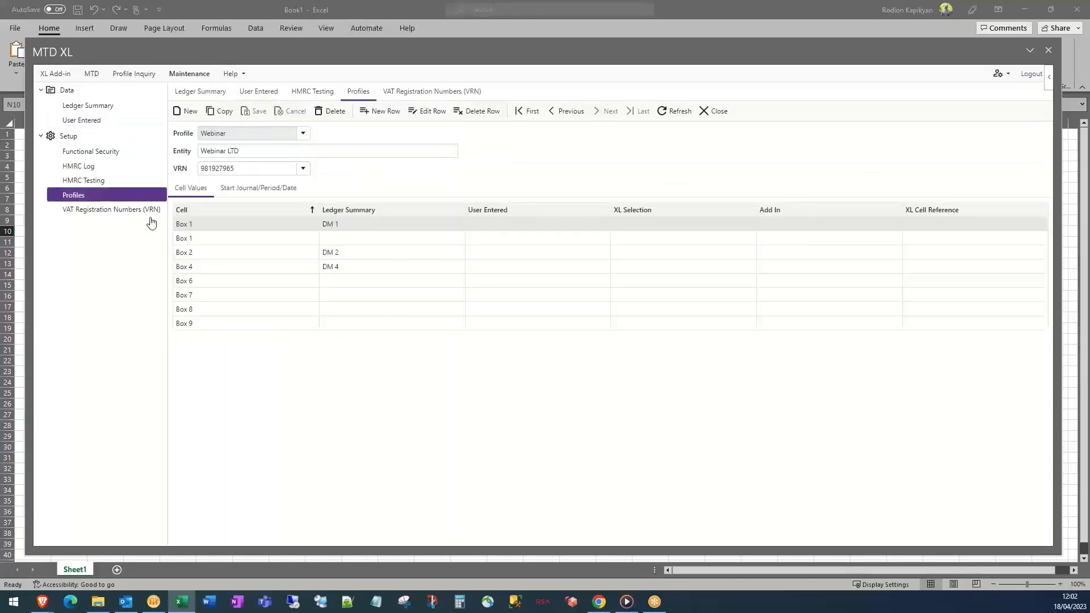
{"action": "left_click", "coordinate": [396, 286]}
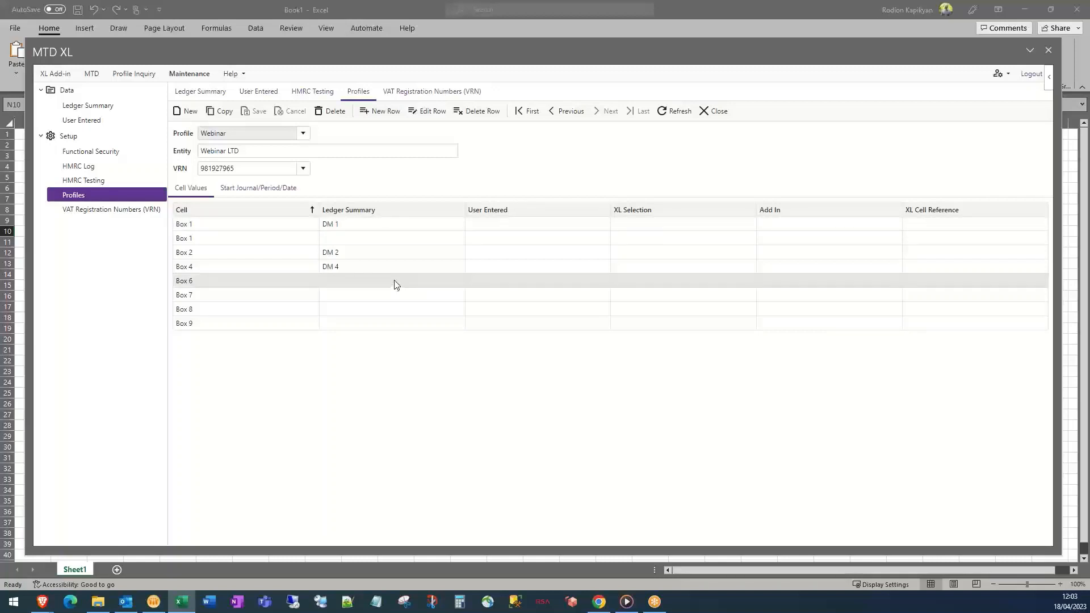
{"action": "left_click", "coordinate": [428, 111]}
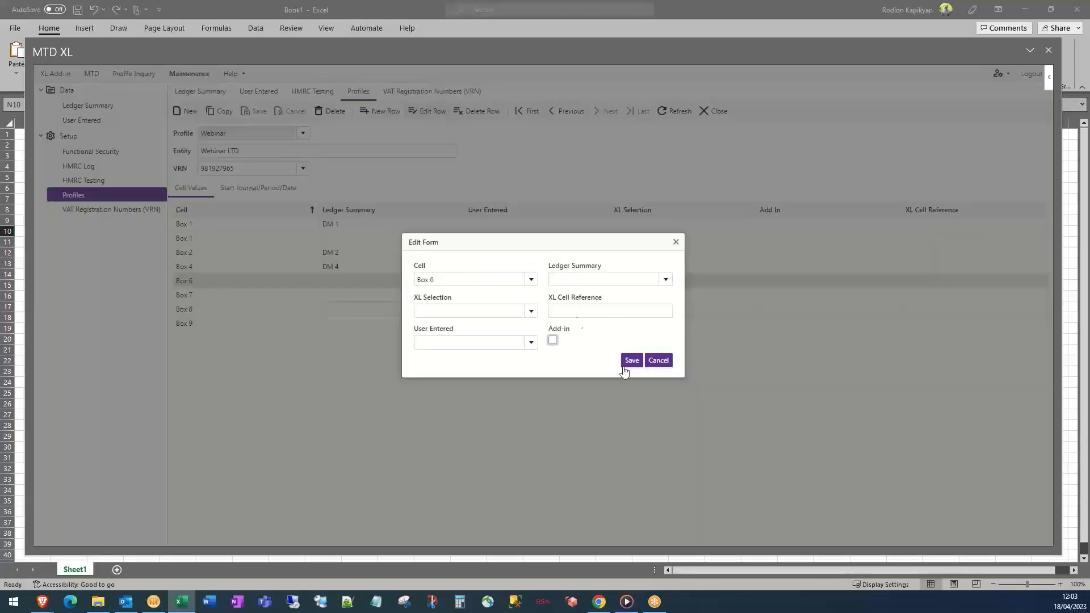
{"action": "left_click", "coordinate": [531, 344]}
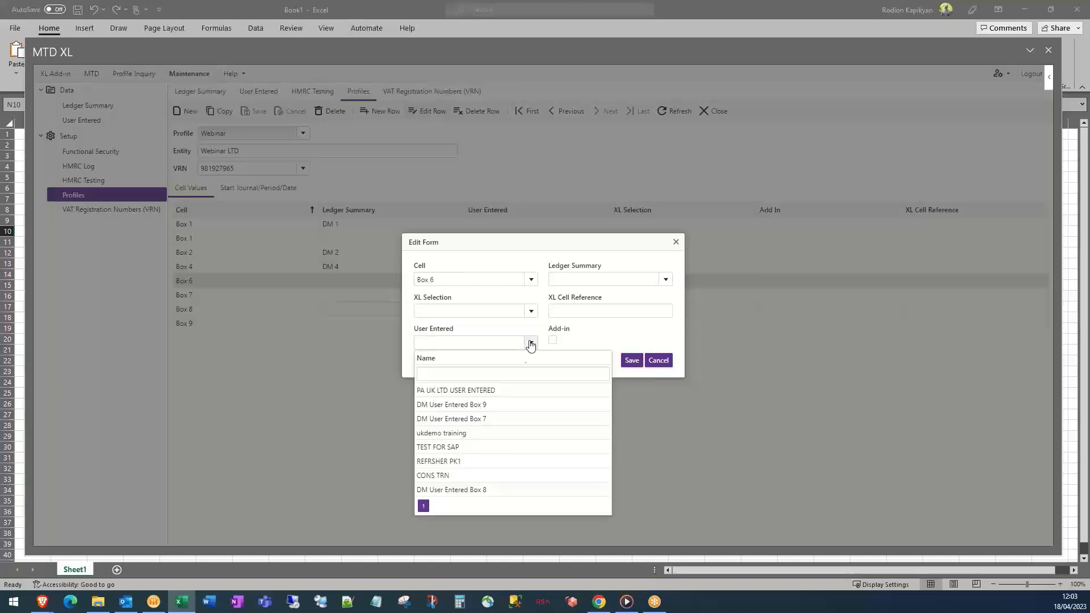
{"action": "left_click", "coordinate": [659, 361]}
Set the Box 8 row's User Entered source to DM User Entered Box 8 and save it
{"action": "left_click", "coordinate": [326, 311]}
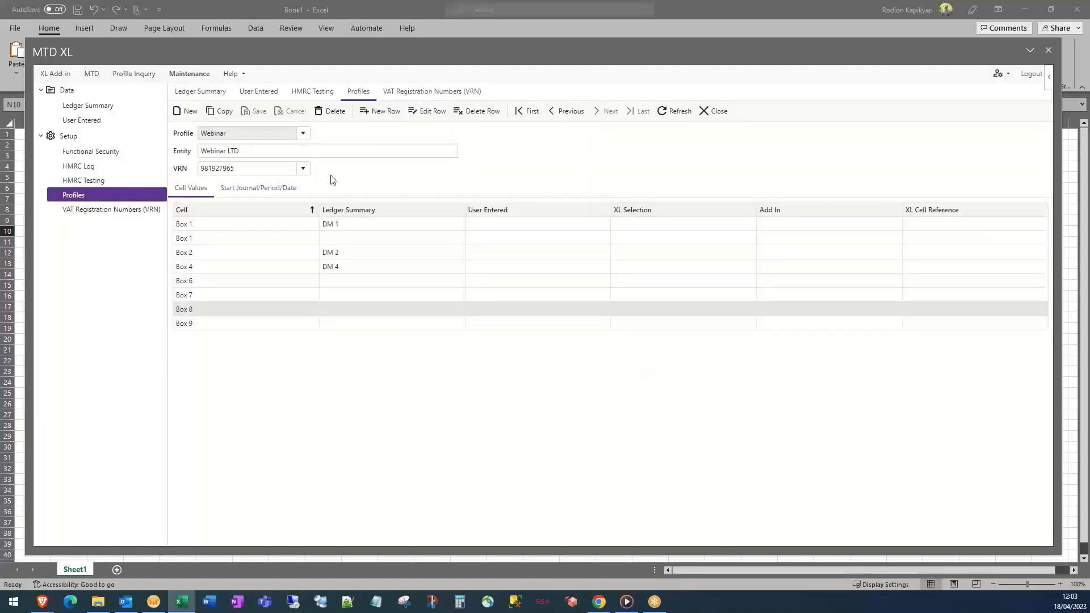
{"action": "left_click", "coordinate": [423, 111]}
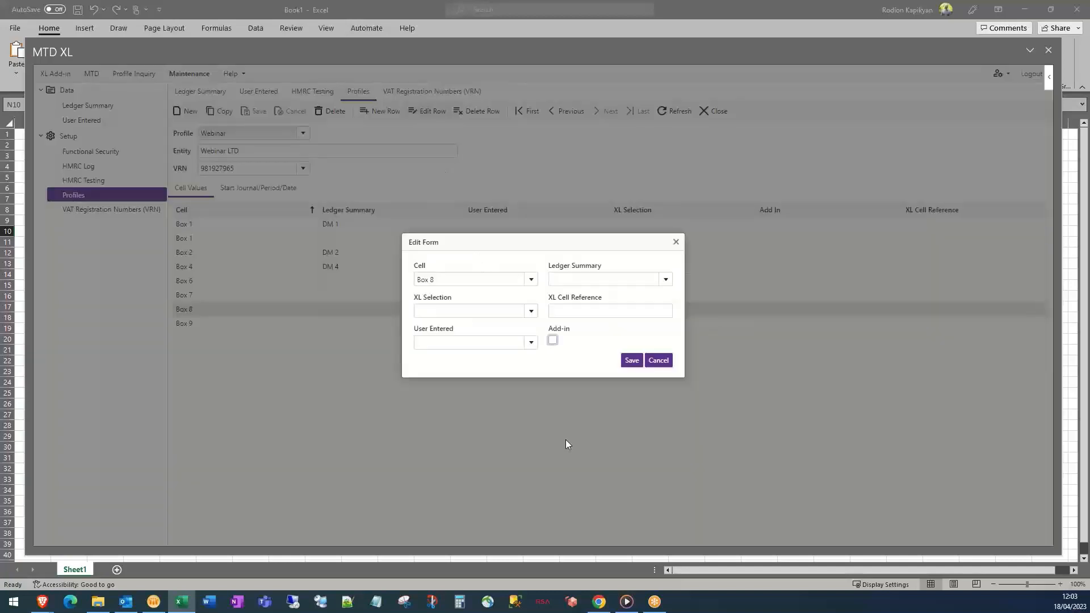
{"action": "left_click", "coordinate": [531, 342]}
{"action": "left_click", "coordinate": [457, 490]}
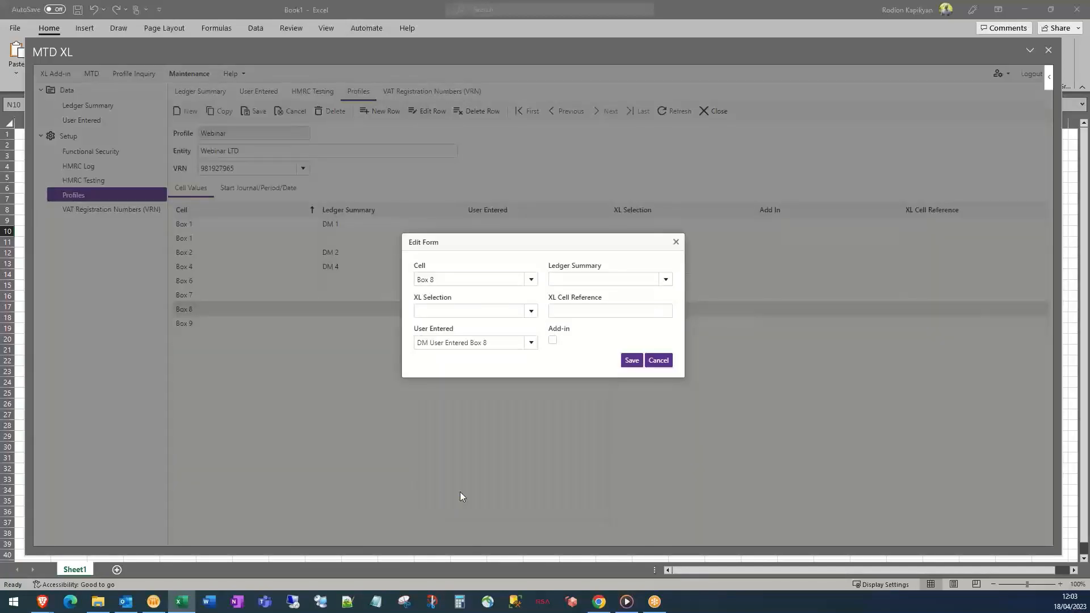
{"action": "left_click", "coordinate": [631, 363]}
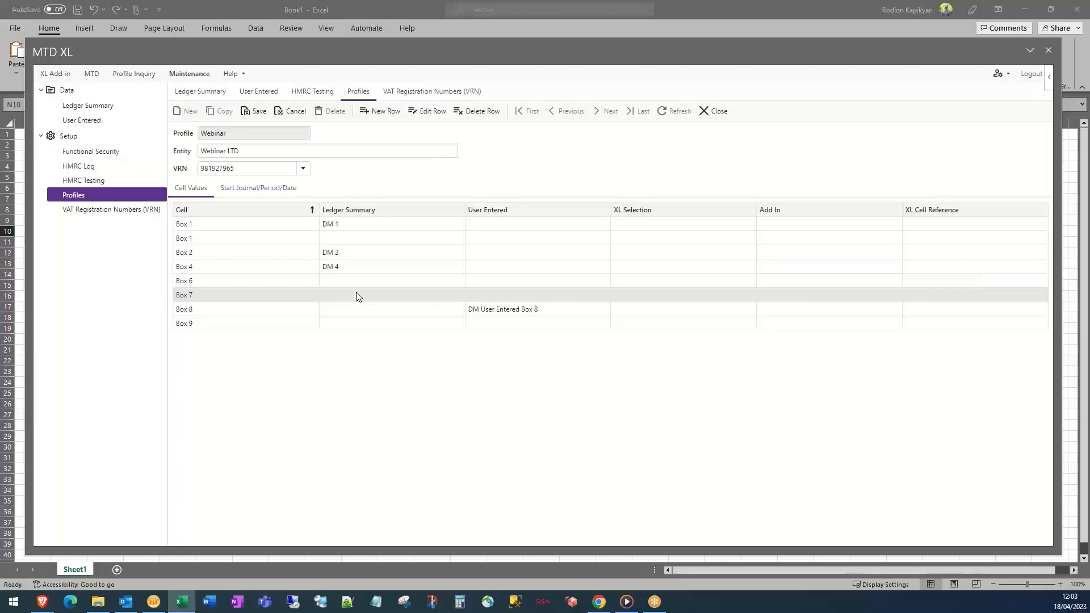
Flag the Box 7, Box 9 and Box 6 rows as Add-in values
{"action": "left_click", "coordinate": [427, 111]}
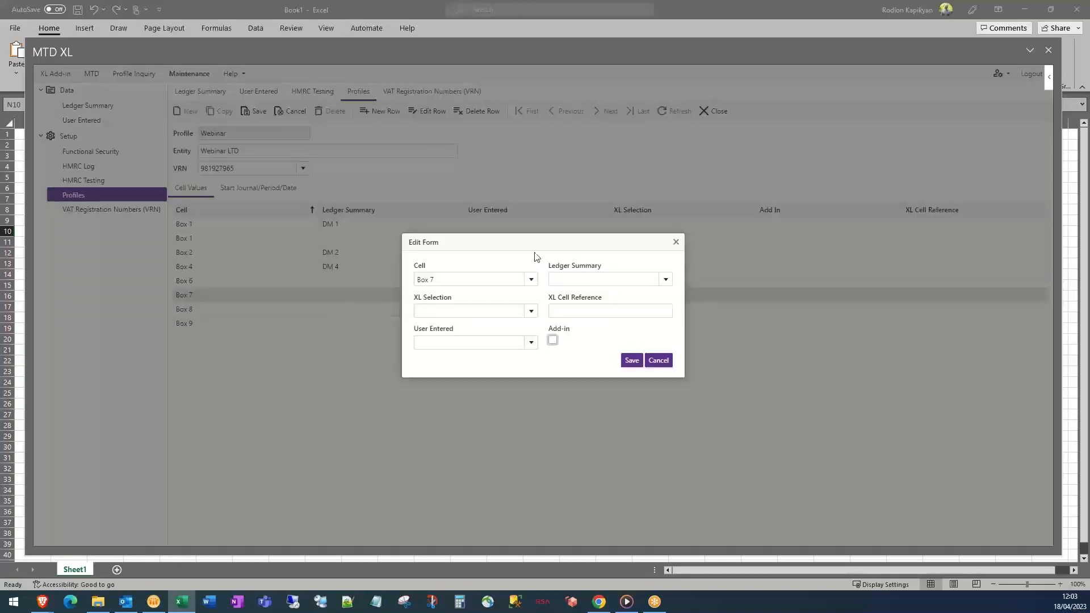
{"action": "left_click", "coordinate": [554, 342]}
{"action": "left_click", "coordinate": [631, 362]}
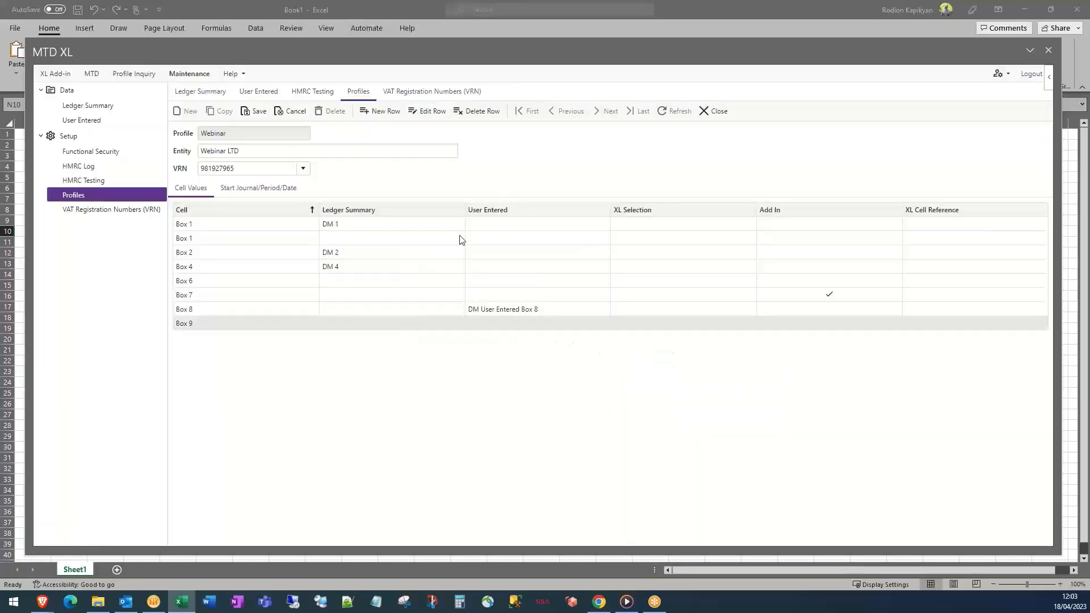
{"action": "left_click", "coordinate": [433, 112]}
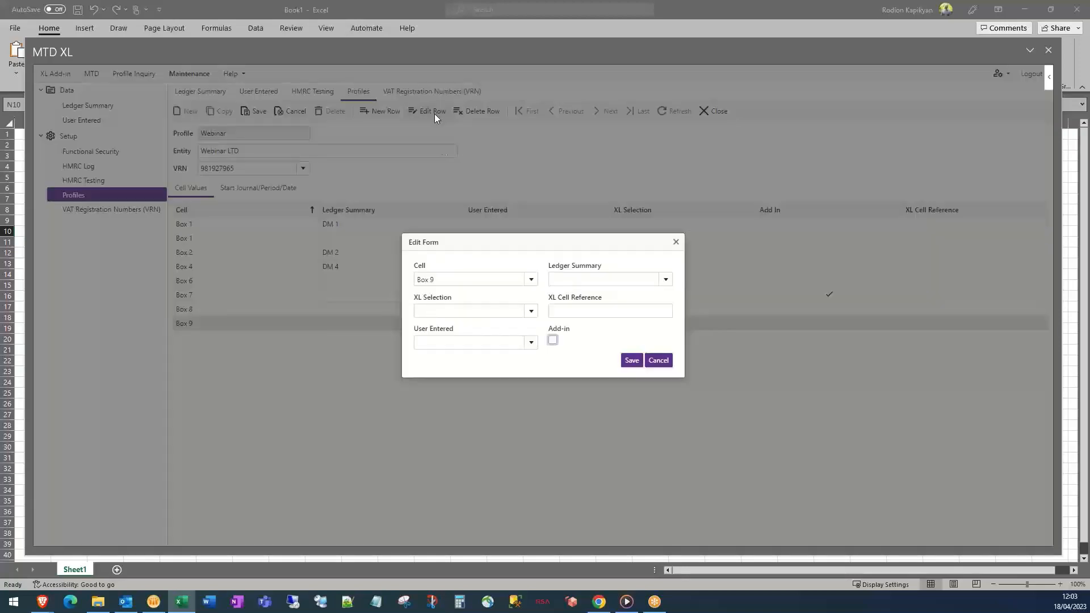
{"action": "left_click", "coordinate": [552, 340]}
{"action": "left_click", "coordinate": [631, 361]}
{"action": "left_click", "coordinate": [369, 284]}
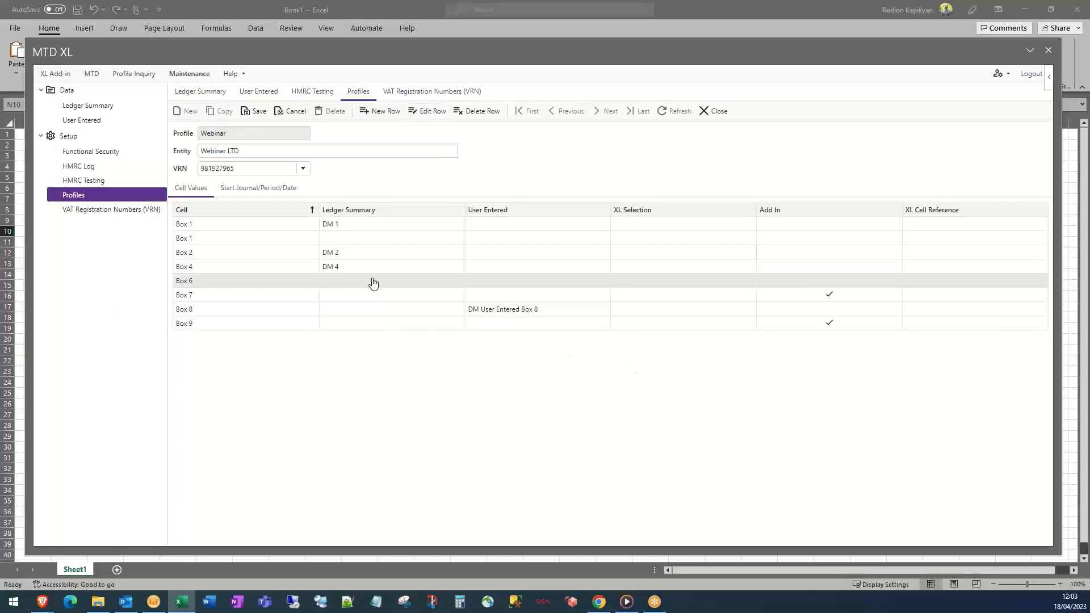
{"action": "left_click", "coordinate": [431, 112]}
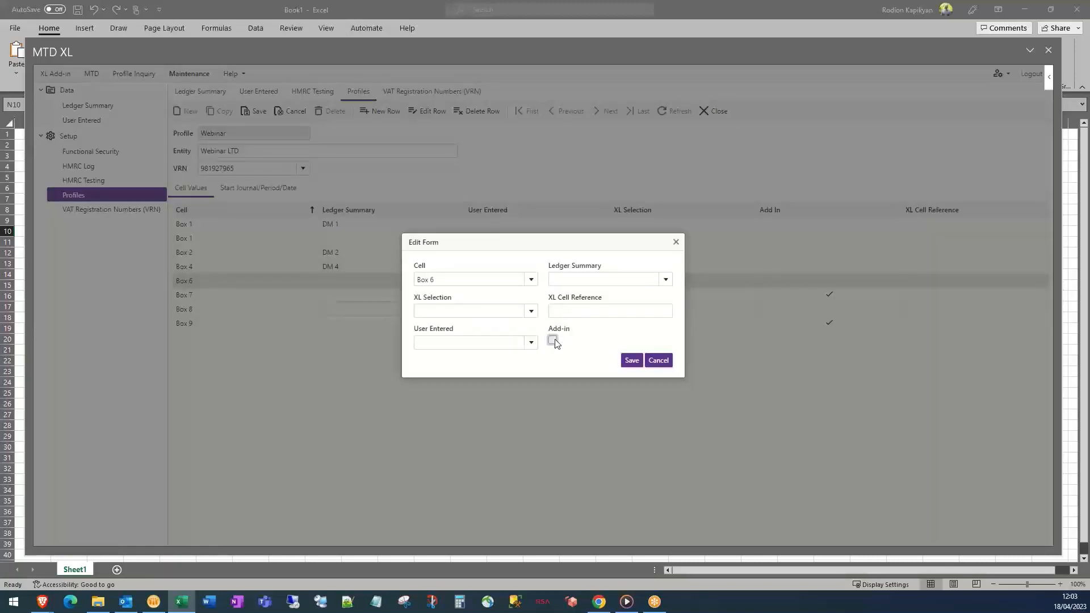
{"action": "left_click", "coordinate": [553, 340]}
{"action": "left_click", "coordinate": [631, 361]}
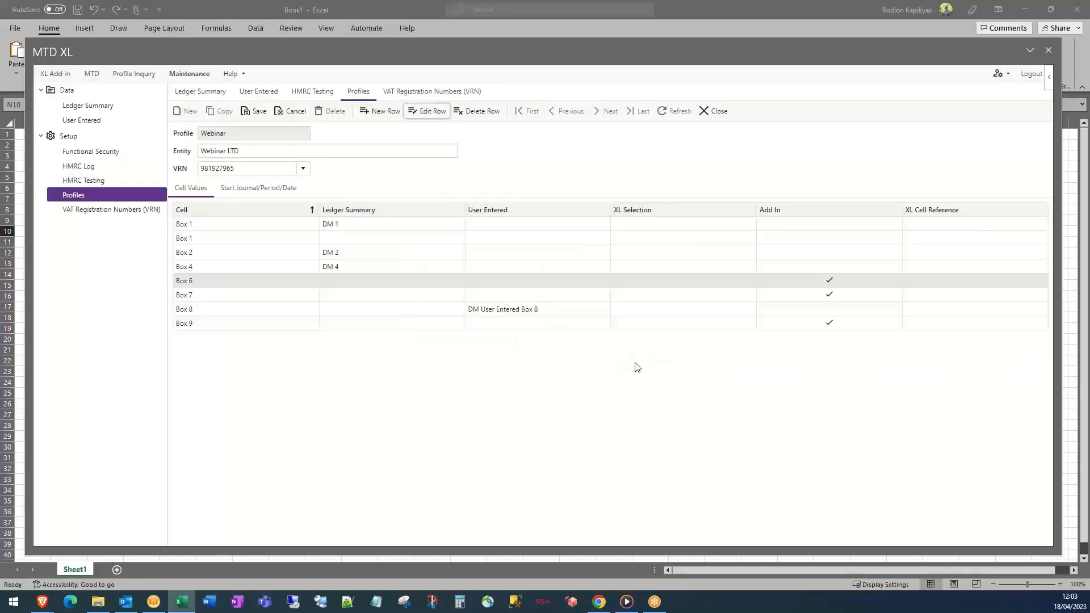
Flag the second Box 1 row as Add-in and save the Webinar profile
{"action": "left_click", "coordinate": [341, 242]}
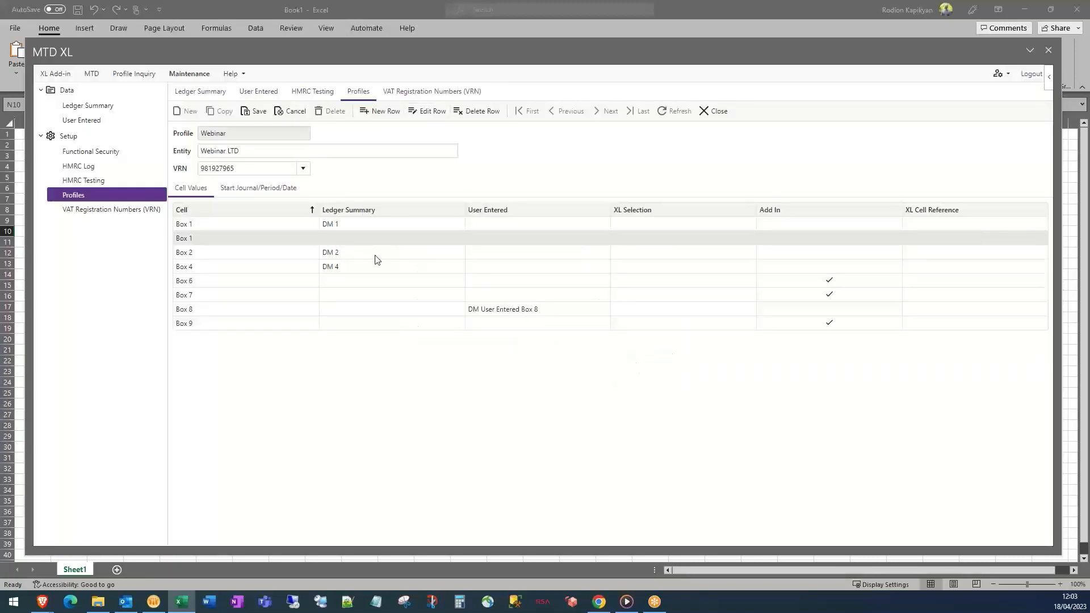
{"action": "left_click", "coordinate": [428, 111]}
{"action": "left_click", "coordinate": [553, 340]}
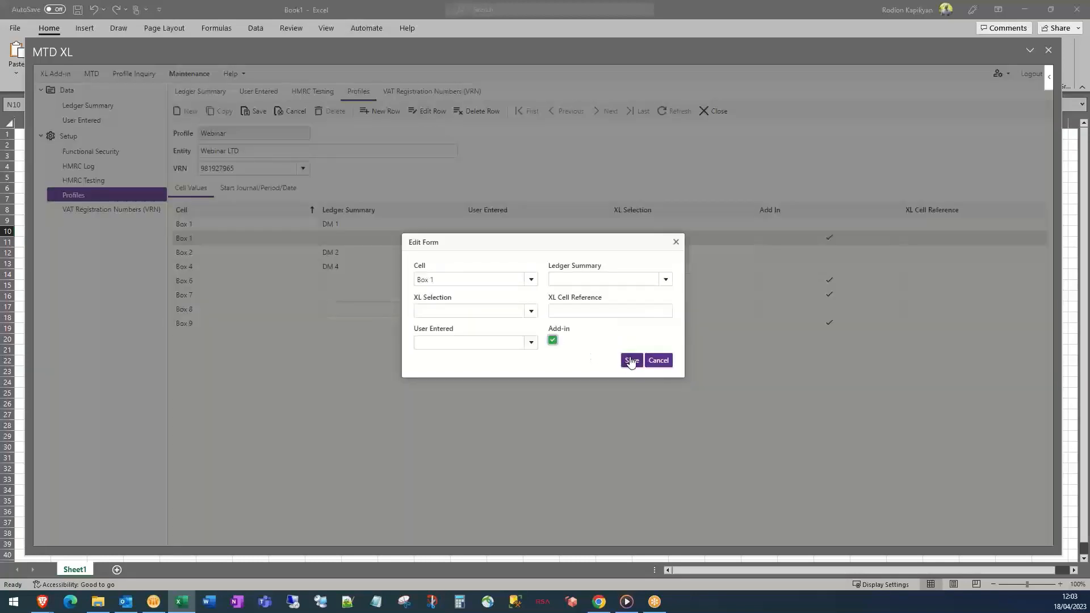
{"action": "left_click", "coordinate": [630, 360]}
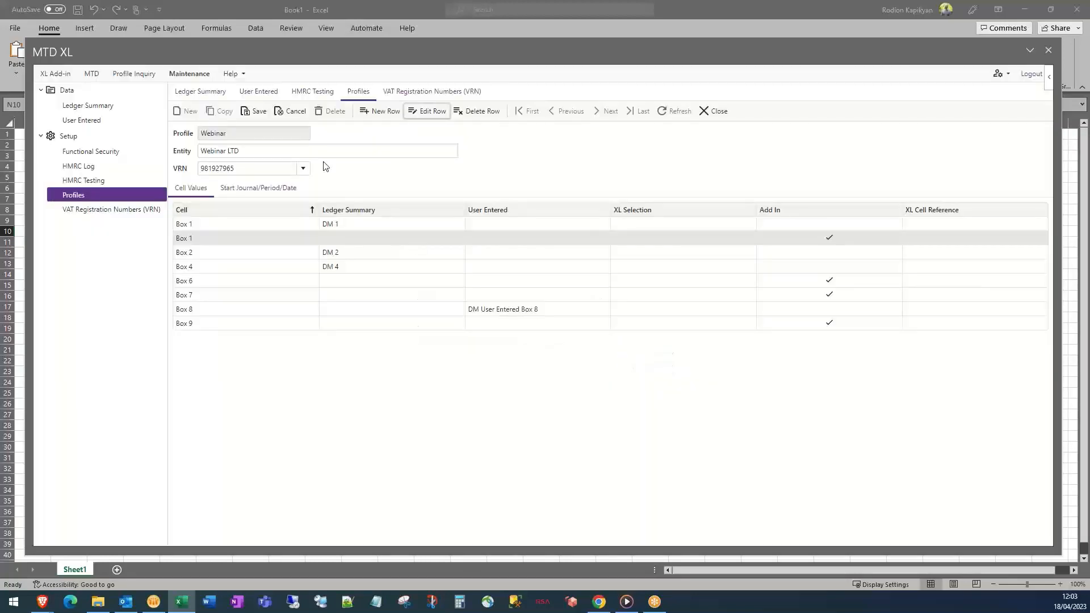
{"action": "left_click", "coordinate": [260, 113]}
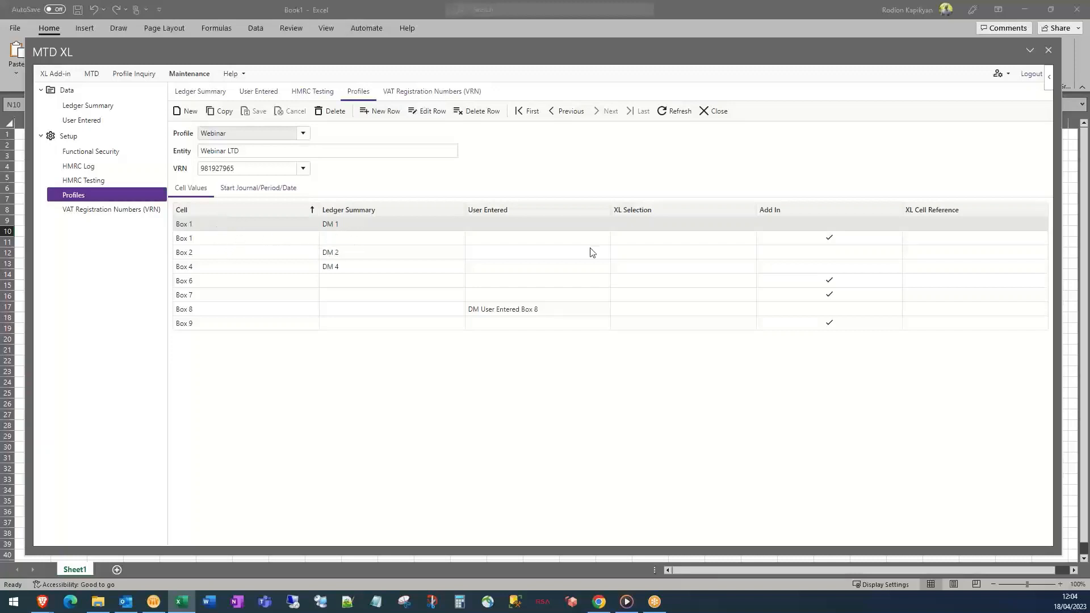
Add a start journal row for business unit PK1 and ledger A, ACTUALS
{"action": "left_click", "coordinate": [252, 192]}
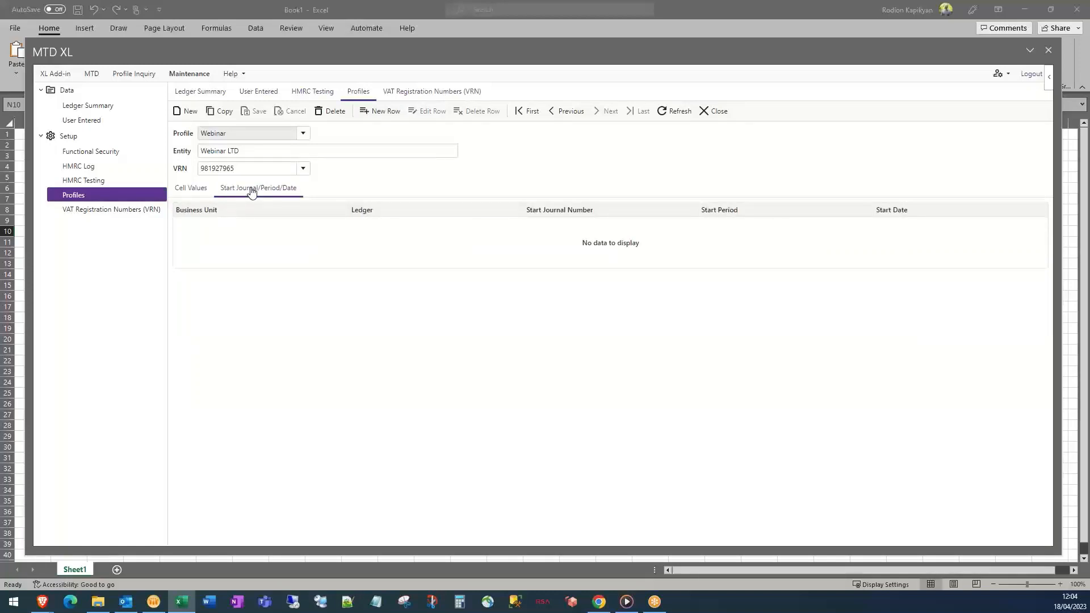
{"action": "left_click", "coordinate": [382, 112]}
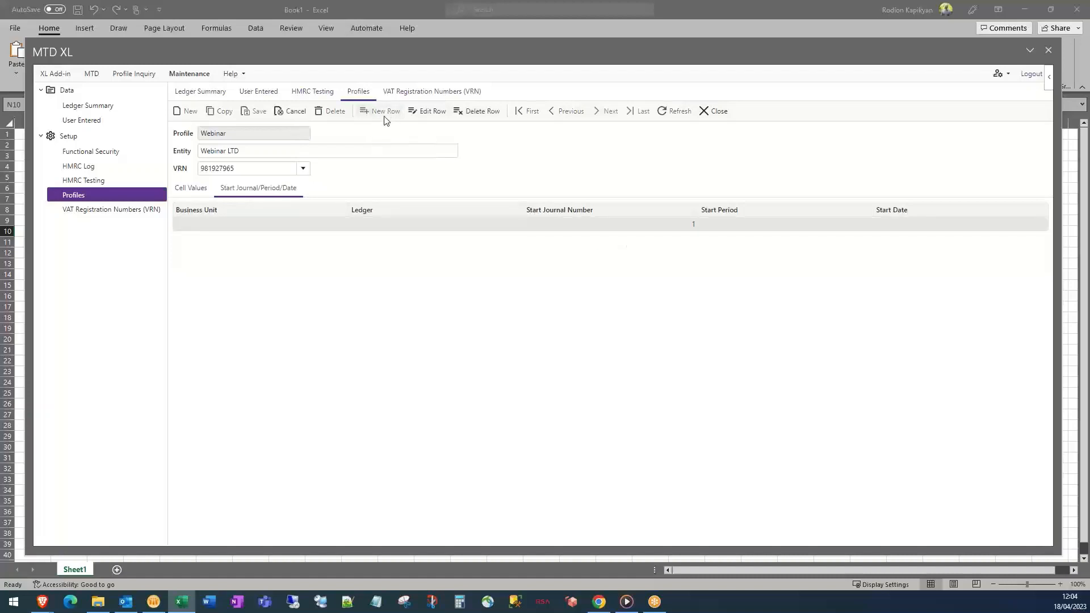
{"action": "left_click", "coordinate": [531, 280]}
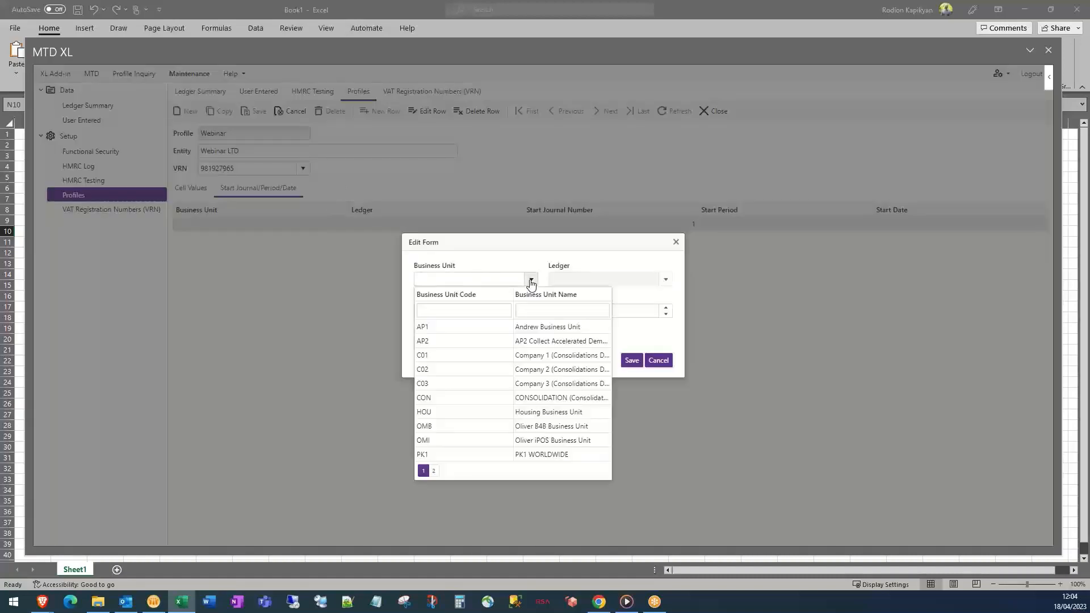
{"action": "left_click", "coordinate": [475, 456]}
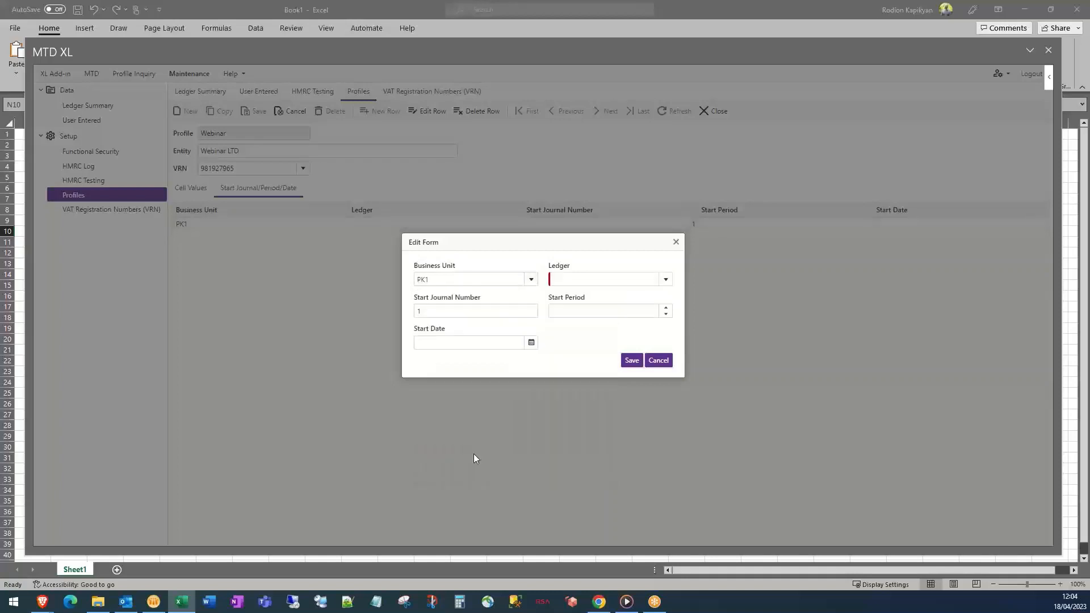
{"action": "left_click", "coordinate": [666, 280]}
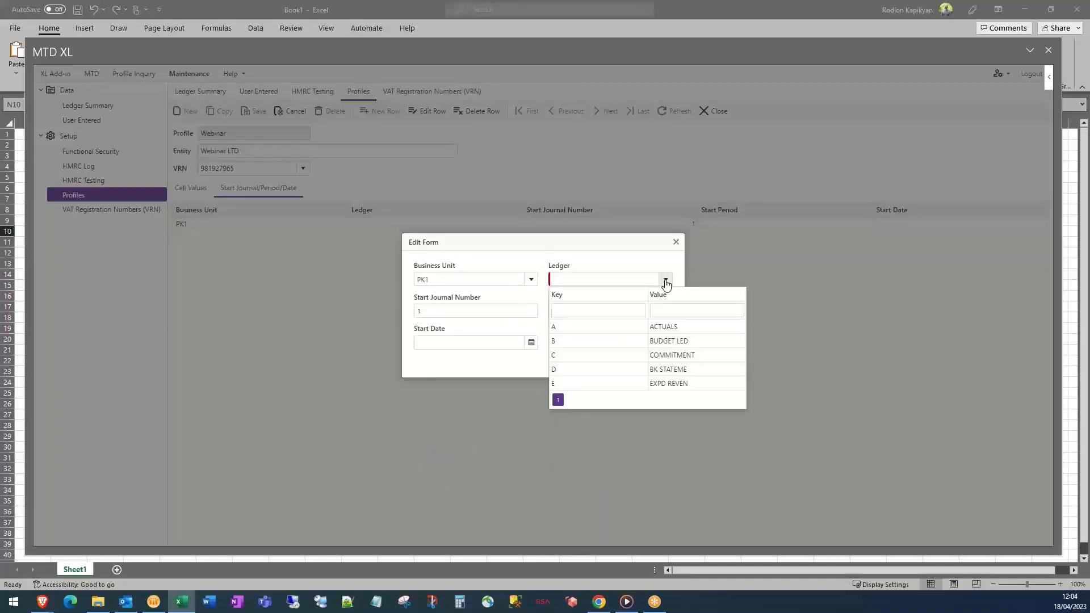
{"action": "left_click", "coordinate": [636, 330]}
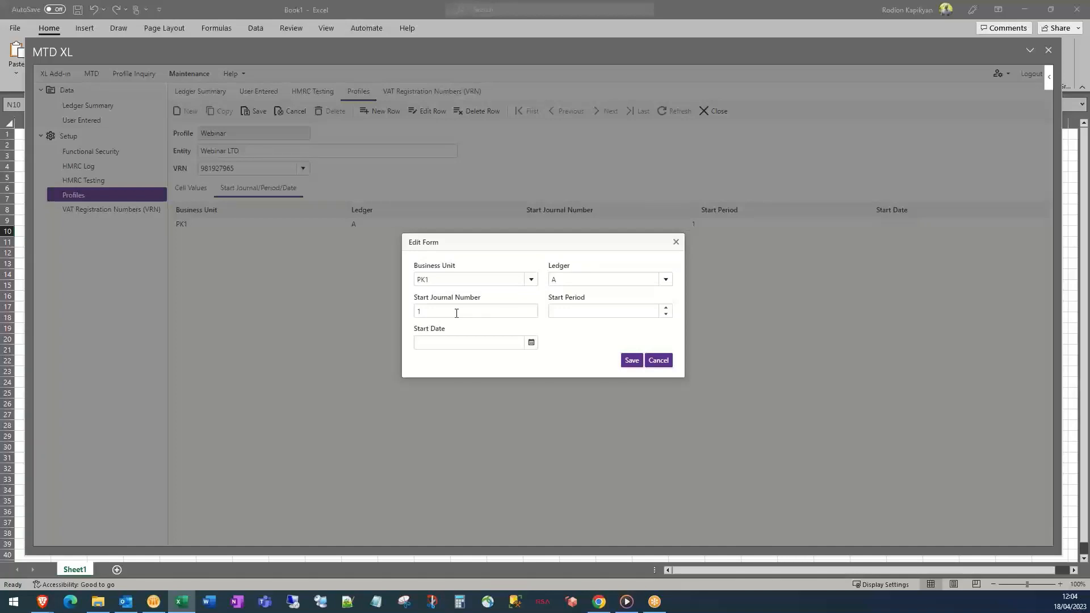
Give the row start period 05/2005, save it and the profile, then view Cell Values
{"action": "left_click", "coordinate": [570, 314]}
{"action": "type", "text": "5/"}
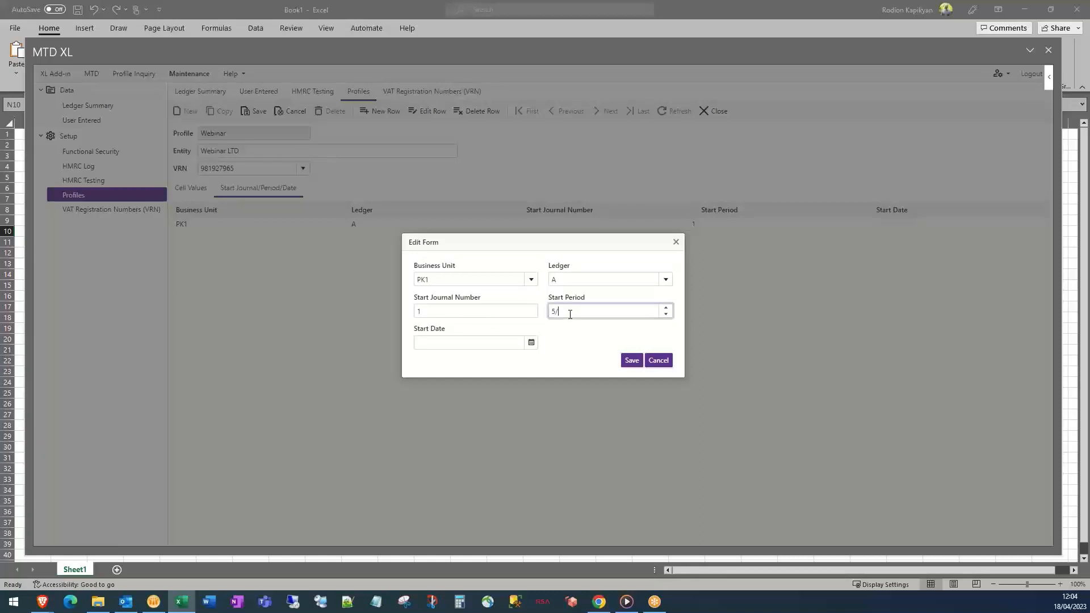
{"action": "type", "text": "2000"}
{"action": "type", "text": "5"}
{"action": "type", "text": "05/"}
{"action": "type", "text": "2005"}
{"action": "left_click", "coordinate": [532, 345]}
{"action": "left_click", "coordinate": [569, 334]}
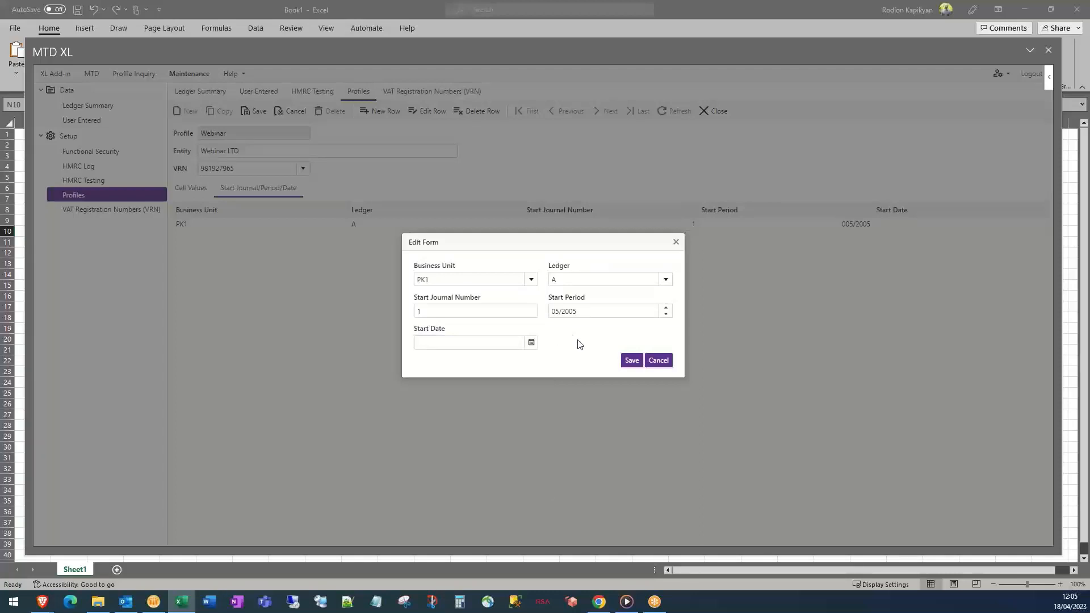
{"action": "left_click", "coordinate": [634, 365]}
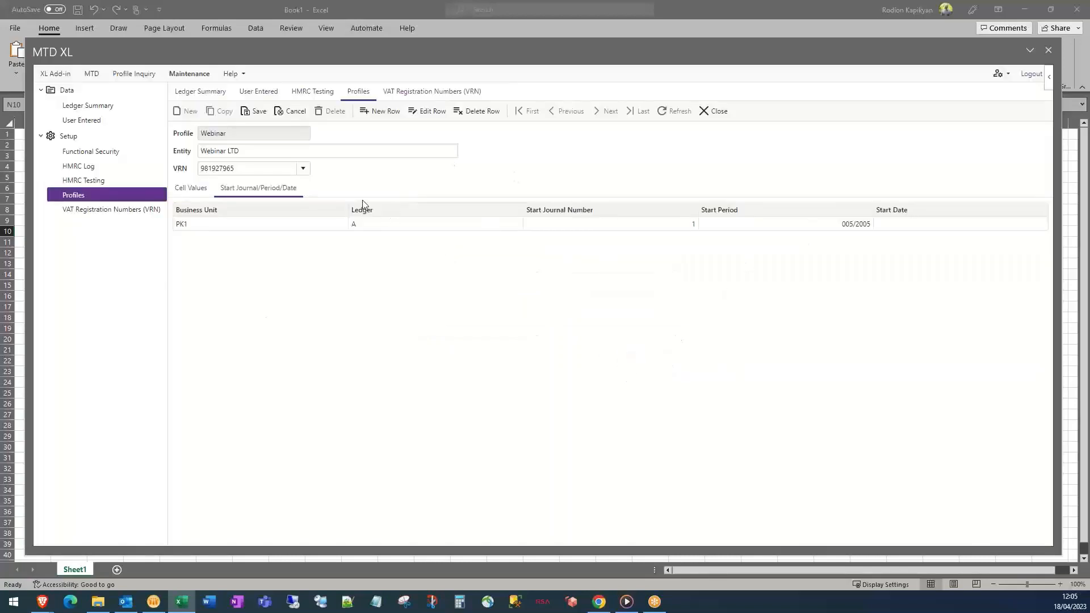
{"action": "left_click", "coordinate": [253, 111]}
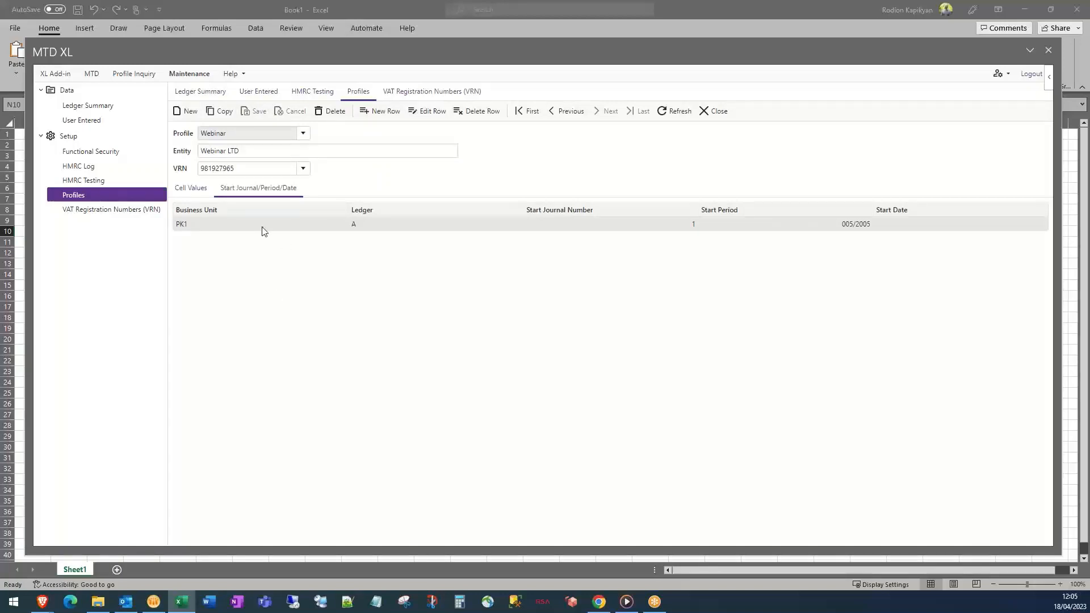
{"action": "left_click", "coordinate": [196, 189]}
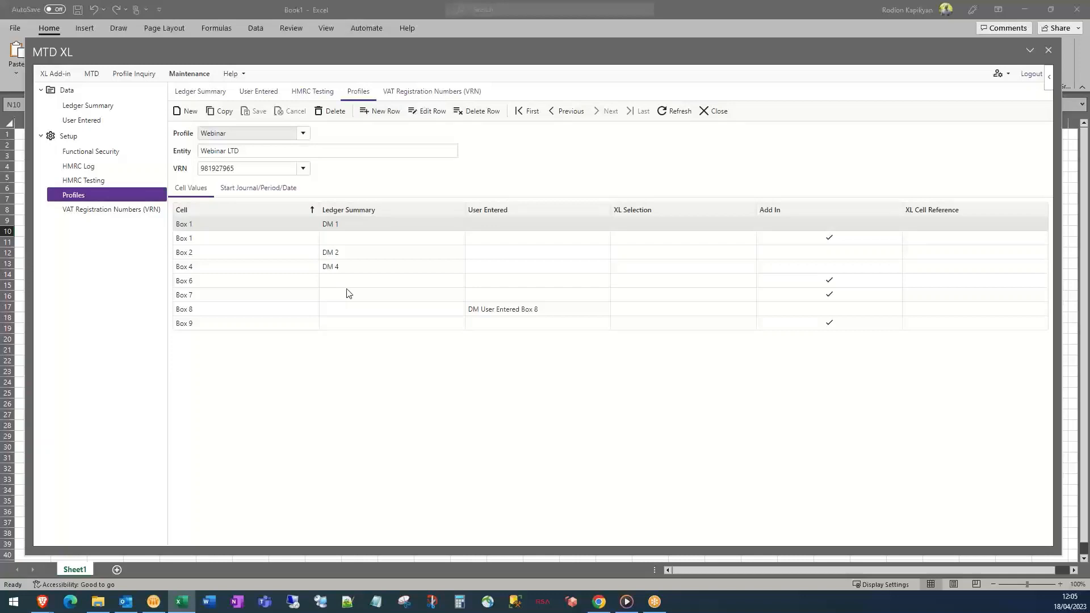
Start a Profile Inquiry for the Webinar profile and its Webinar LTD VAT number
{"action": "left_click", "coordinate": [132, 75]}
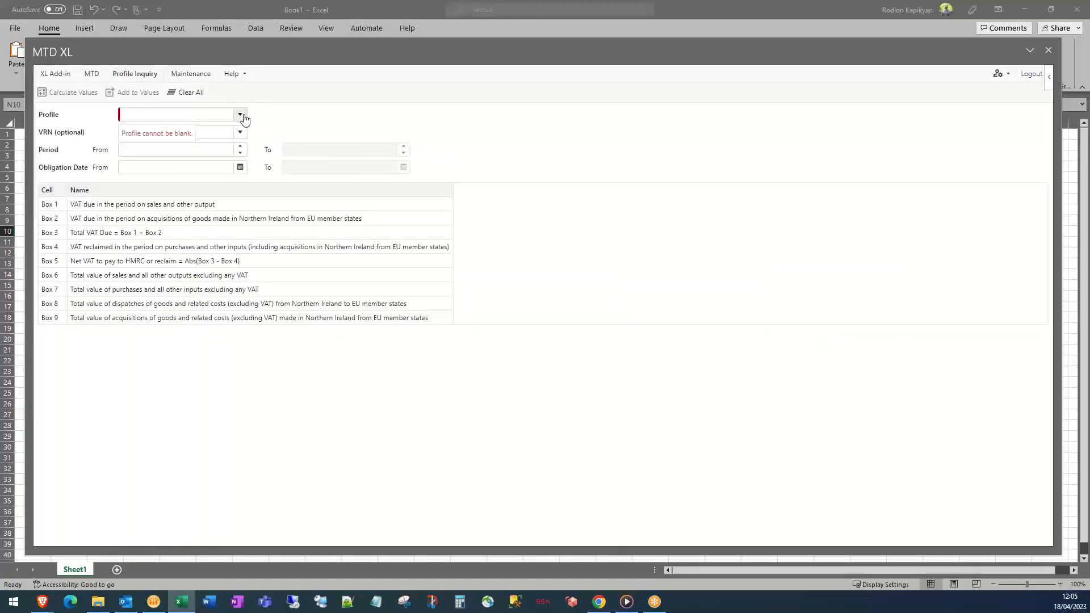
{"action": "left_click", "coordinate": [241, 115]}
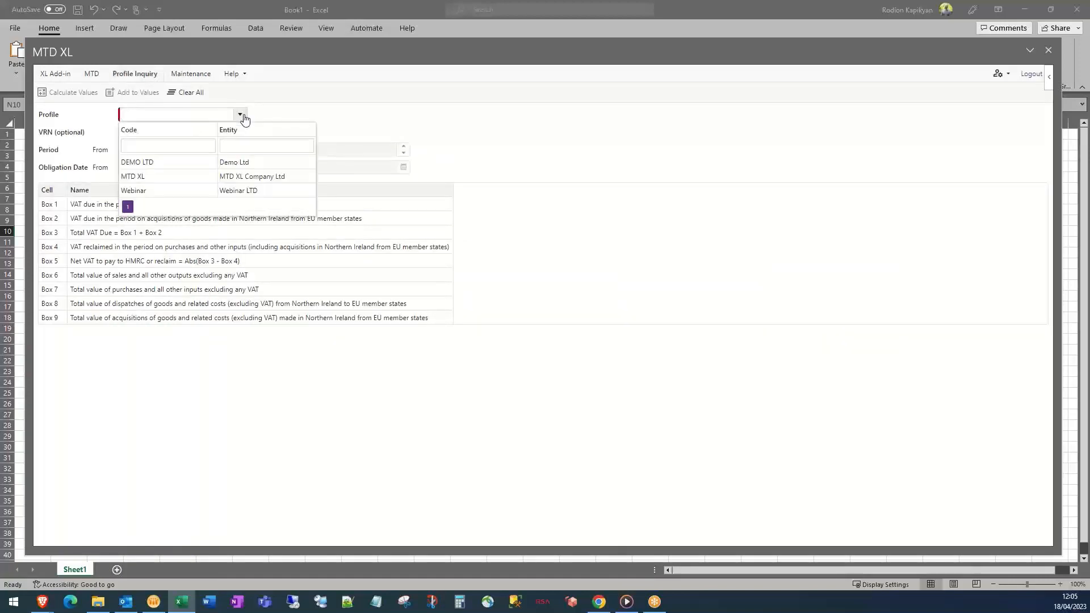
{"action": "left_click", "coordinate": [245, 192]}
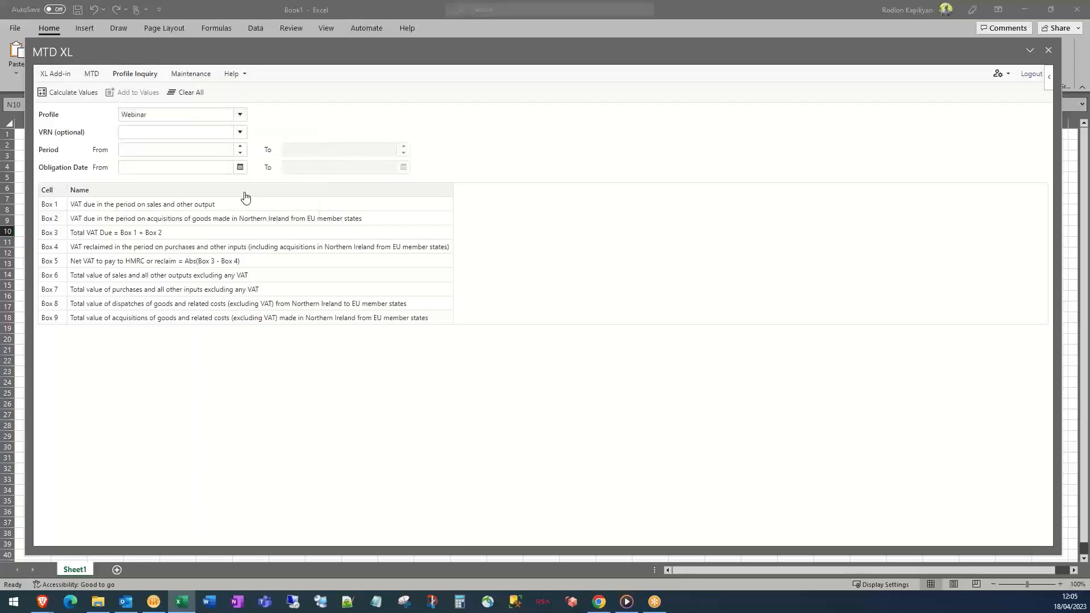
{"action": "left_click", "coordinate": [241, 133]}
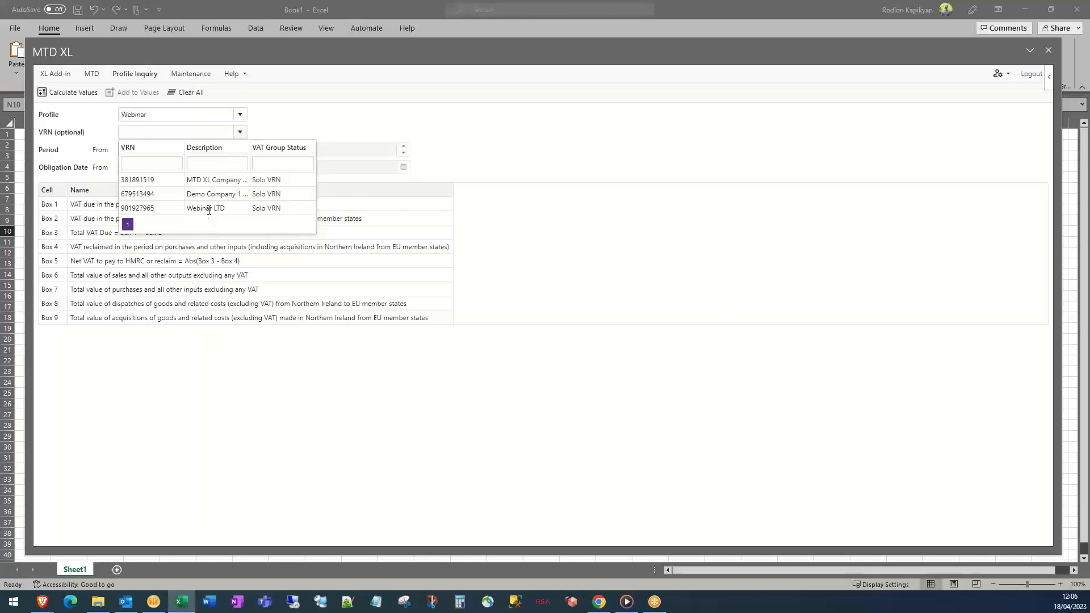
{"action": "left_click", "coordinate": [209, 208]}
Set the inquiry periods from 05/2005 to 06/2005
{"action": "left_click", "coordinate": [219, 150]}
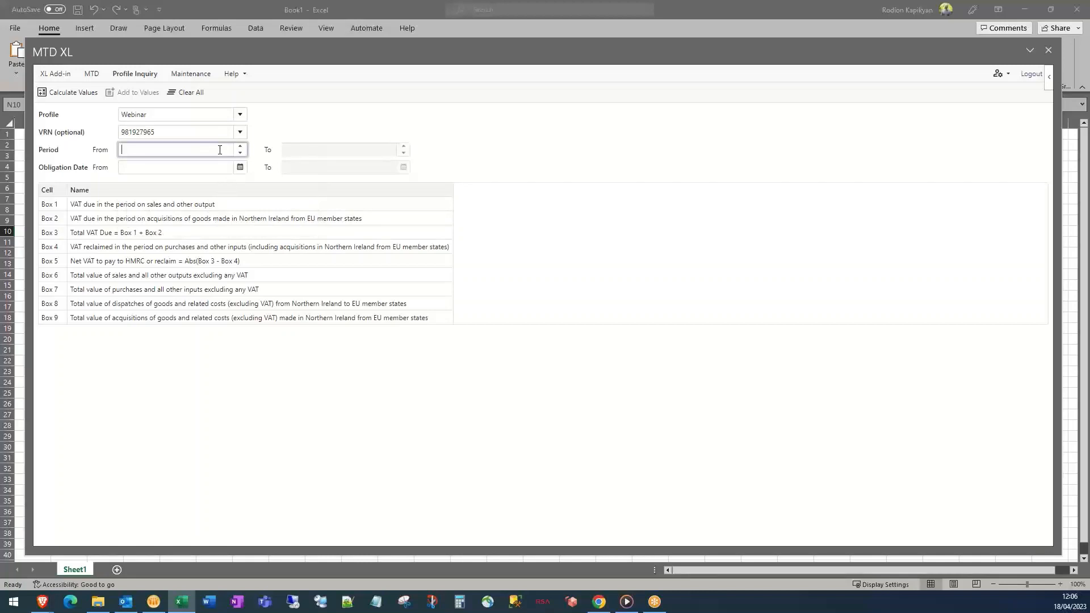
{"action": "type", "text": "05/2005"}
{"action": "left_click", "coordinate": [332, 150]}
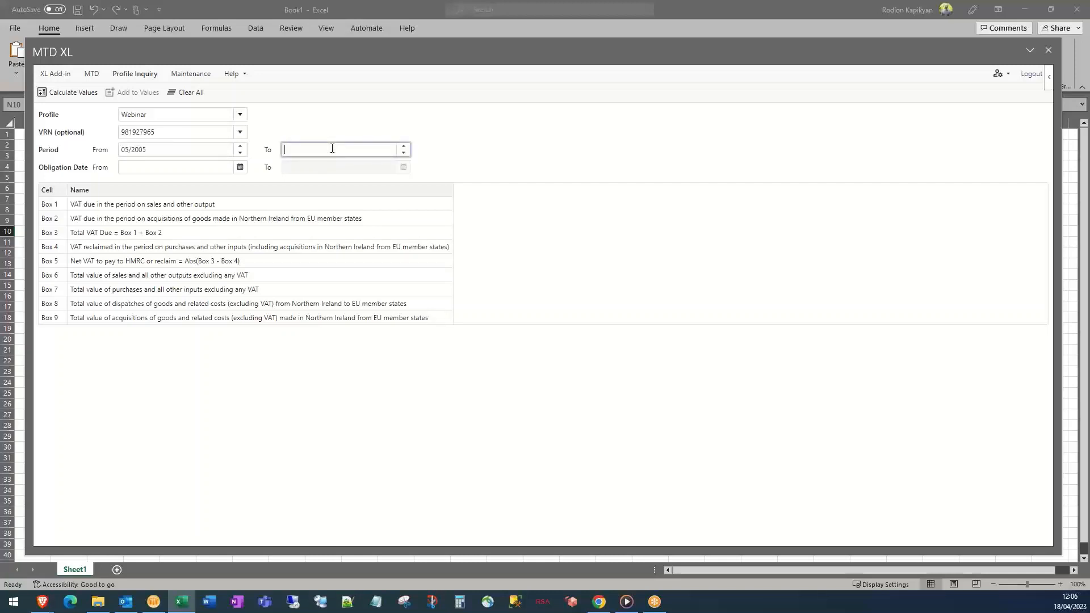
{"action": "type", "text": "06/2005"}
Enter the obligation date range, ending with 31/05/2017
{"action": "left_click", "coordinate": [200, 167]}
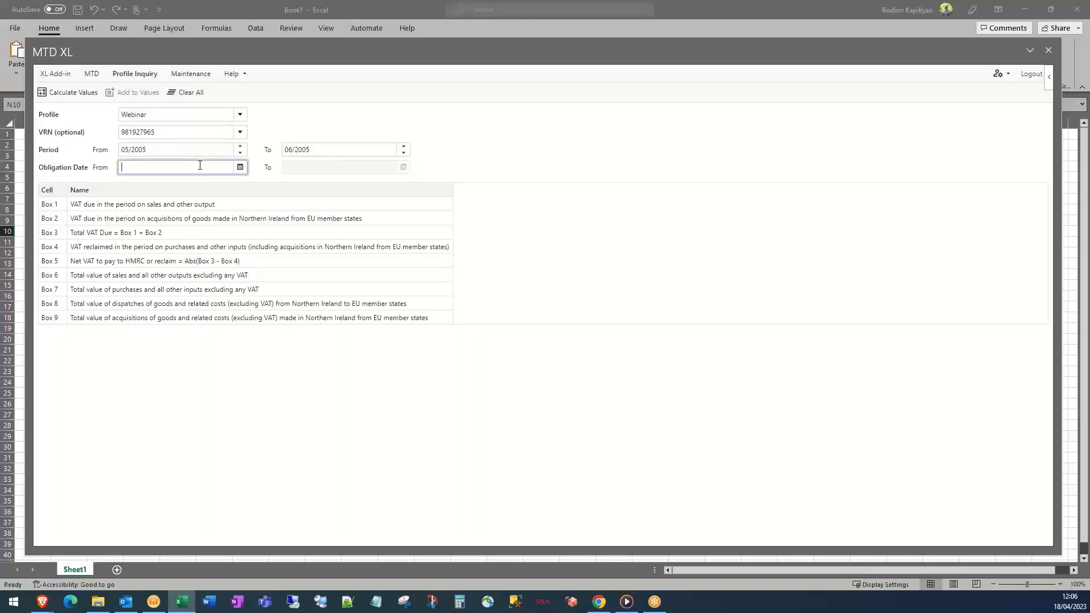
{"action": "left_click", "coordinate": [241, 168]}
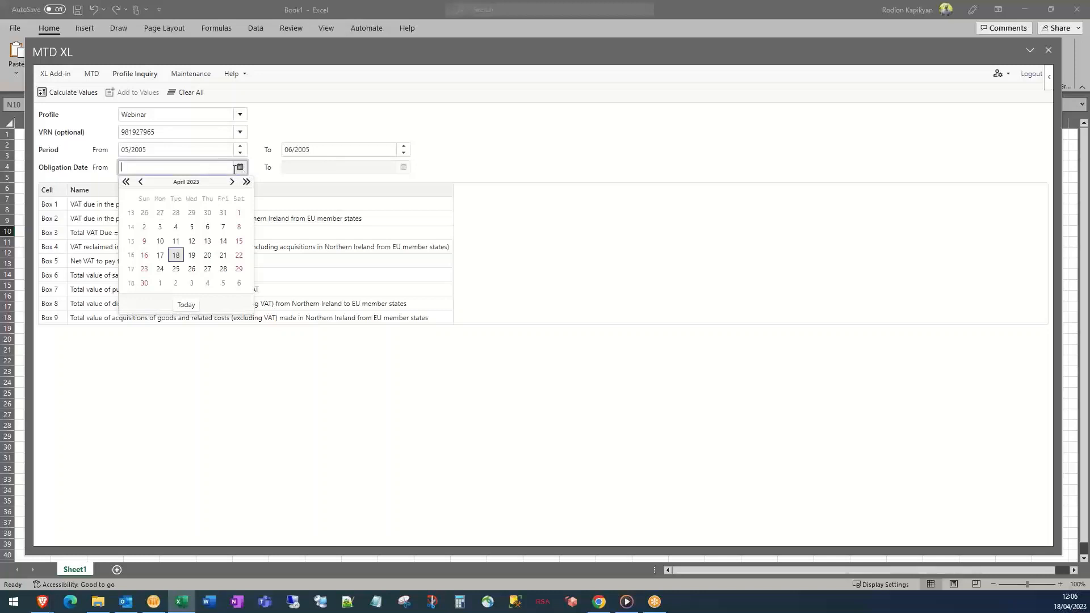
{"action": "type", "text": "01/01/2017"}
{"action": "left_click", "coordinate": [305, 167]}
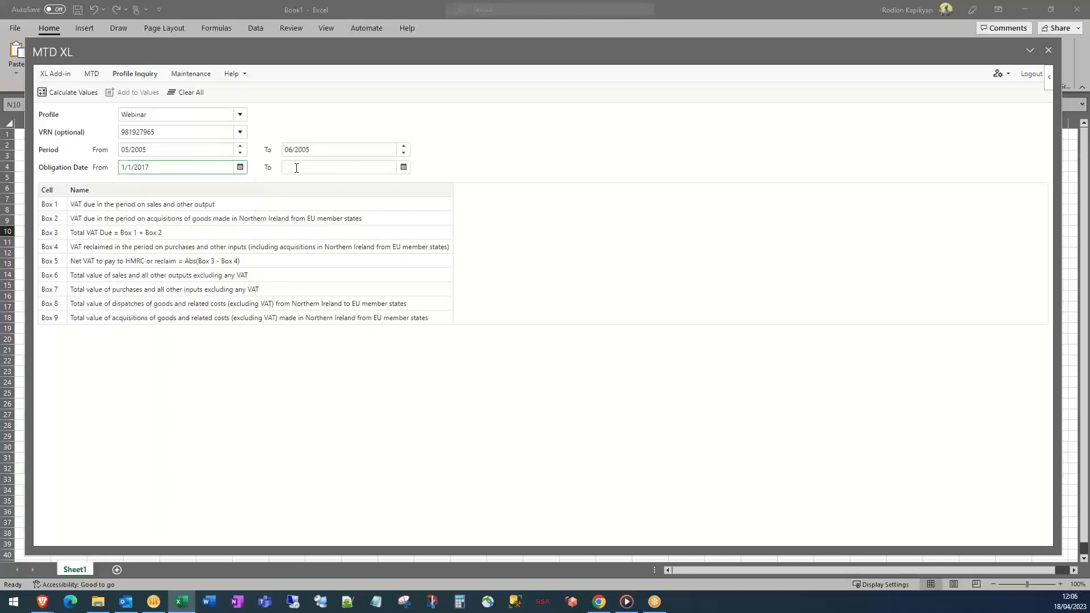
{"action": "left_click", "coordinate": [316, 165]}
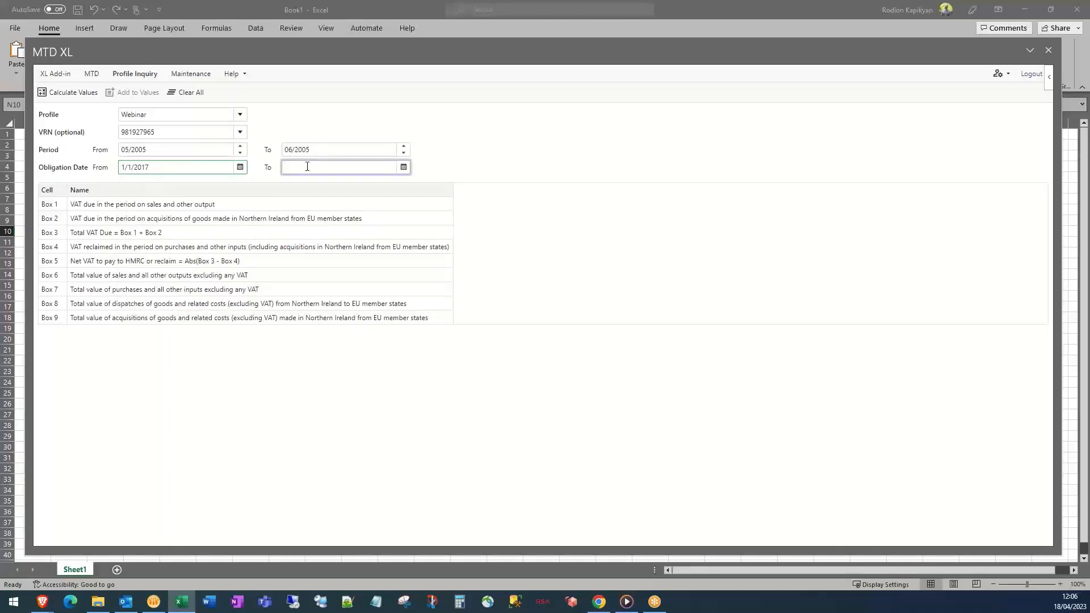
{"action": "left_click_drag", "start_coordinate": [153, 167], "coordinate": [78, 157]}
{"action": "type", "text": "01"}
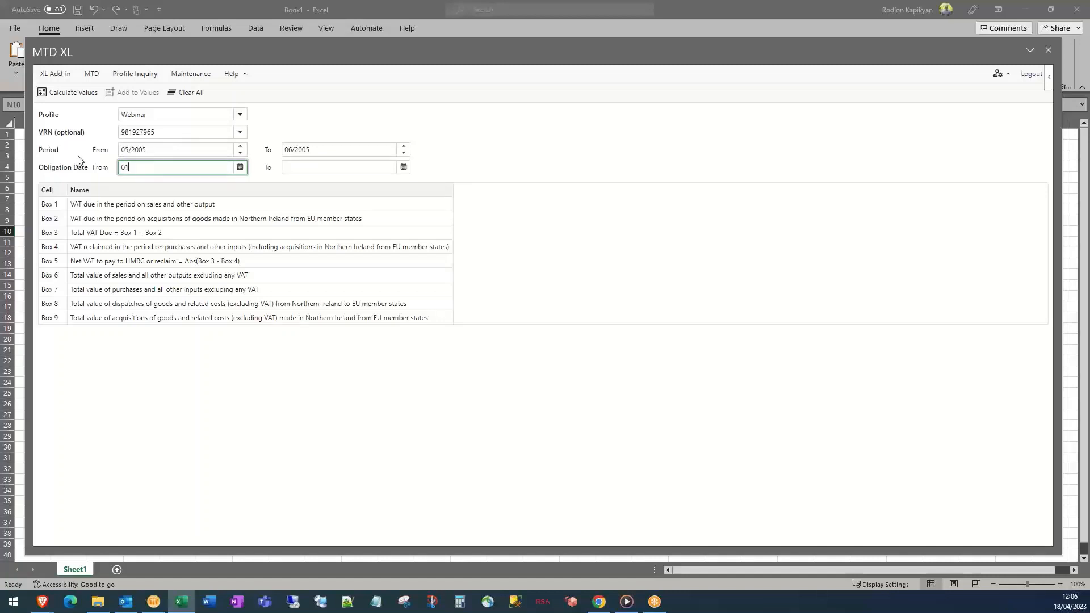
{"action": "type", "text": "/05/"}
{"action": "type", "text": "1017"}
{"action": "left_click", "coordinate": [313, 173]}
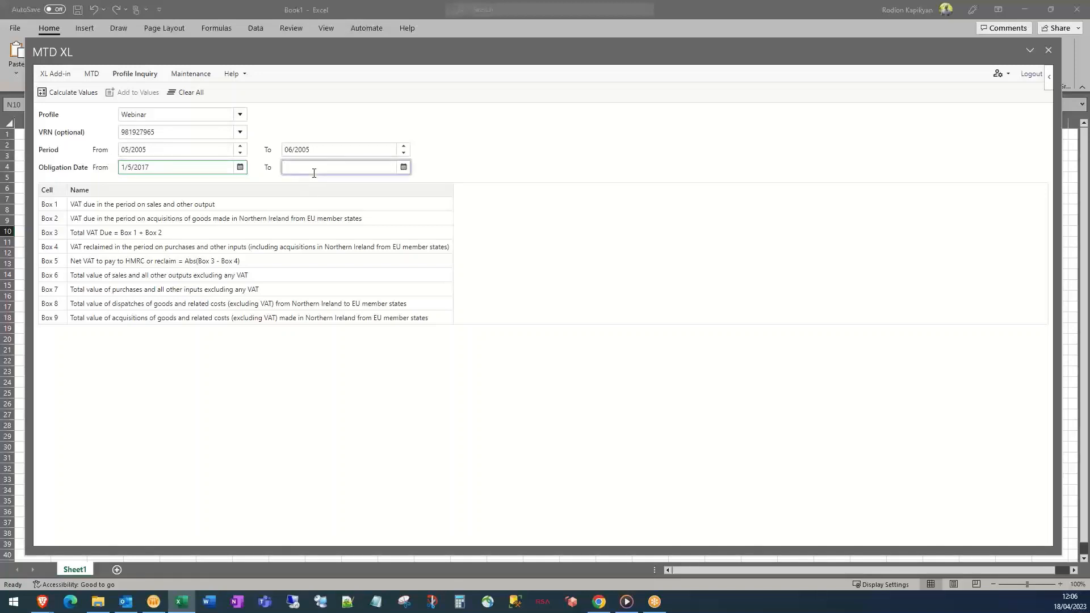
{"action": "type", "text": "31/05/2017"}
Calculate the values, giving Box 1 1,128,813,073.45, Box 3 1,131,513,030.92 and Boxes 6–9 zero
{"action": "left_click", "coordinate": [66, 98]}
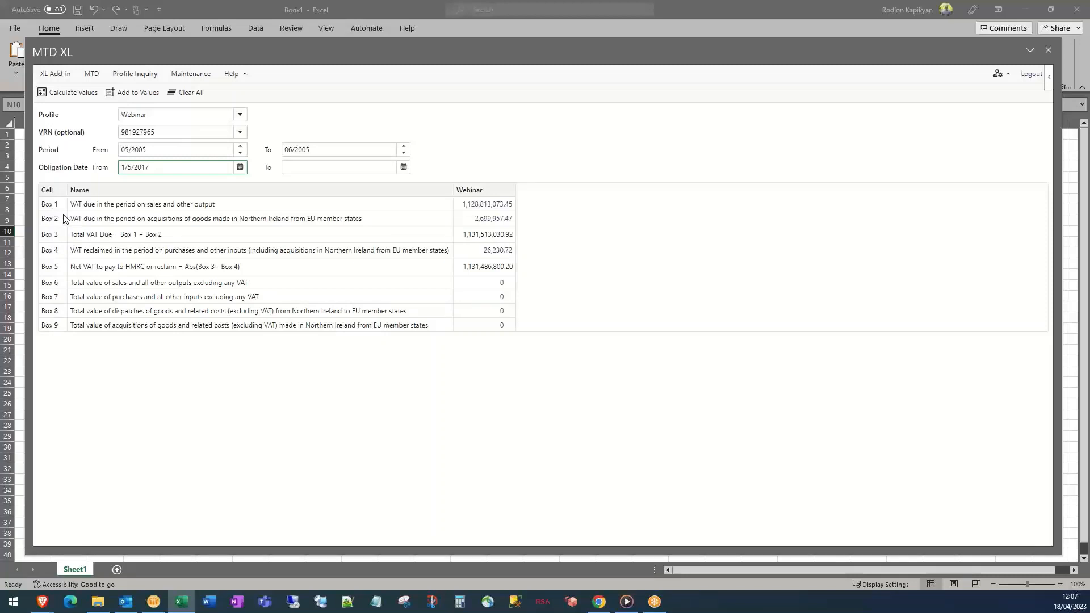
Open the Box 1 drilldown's DM 1 - PK1 - A journal lines and page through them
{"action": "left_click", "coordinate": [498, 206]}
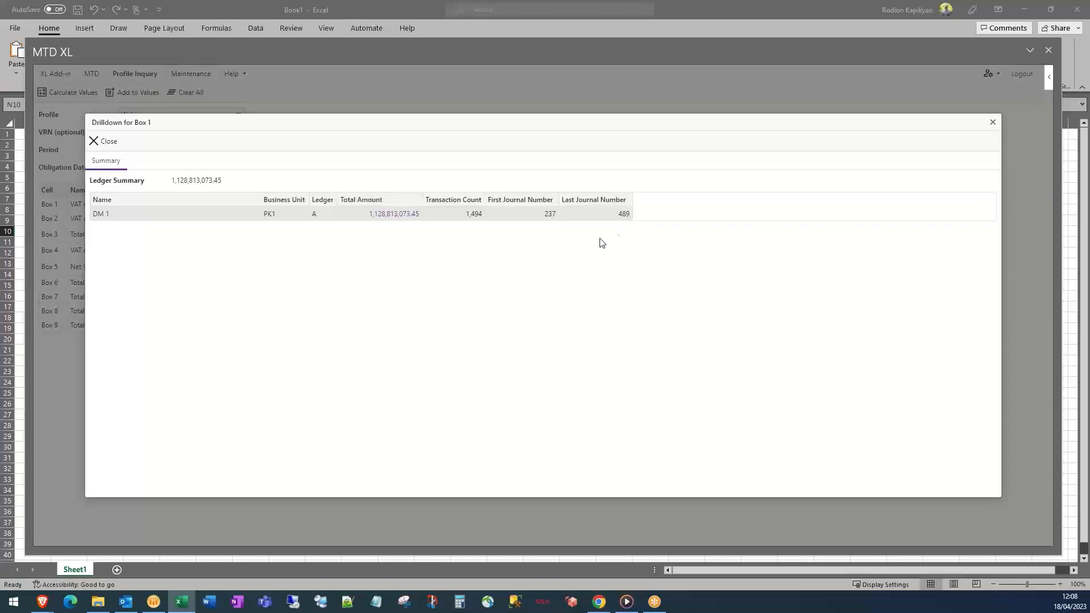
{"action": "left_click", "coordinate": [400, 215]}
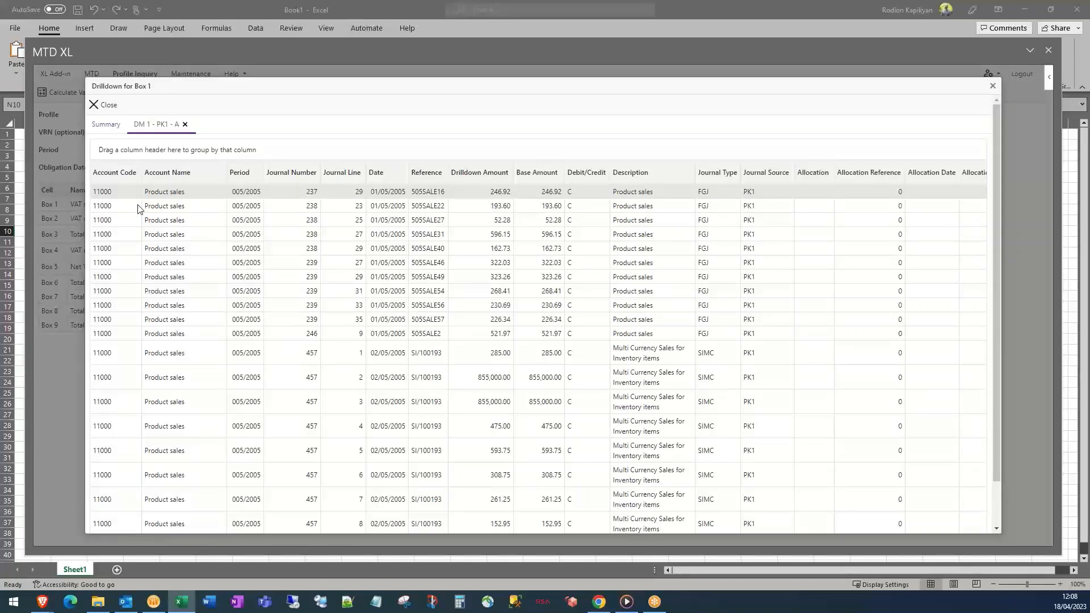
{"action": "scroll", "coordinate": [475, 302], "scroll_direction": "down", "scroll_amount": 2}
{"action": "scroll", "coordinate": [732, 501], "scroll_direction": "down", "scroll_amount": 2}
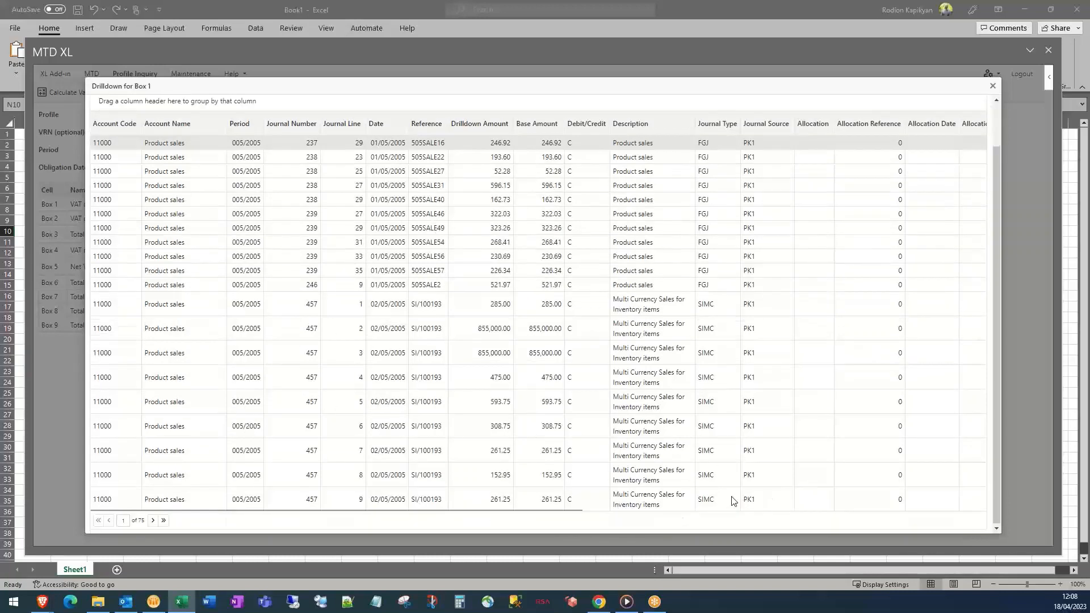
{"action": "left_click", "coordinate": [153, 520]}
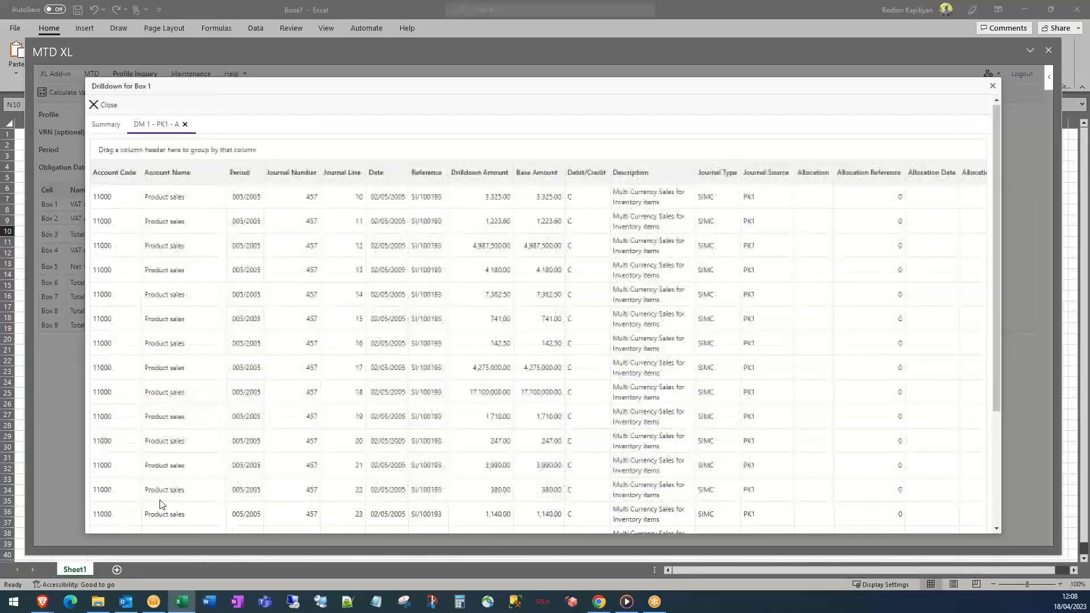
{"action": "scroll", "coordinate": [160, 503], "scroll_direction": "down", "scroll_amount": 5}
{"action": "left_click", "coordinate": [108, 520]}
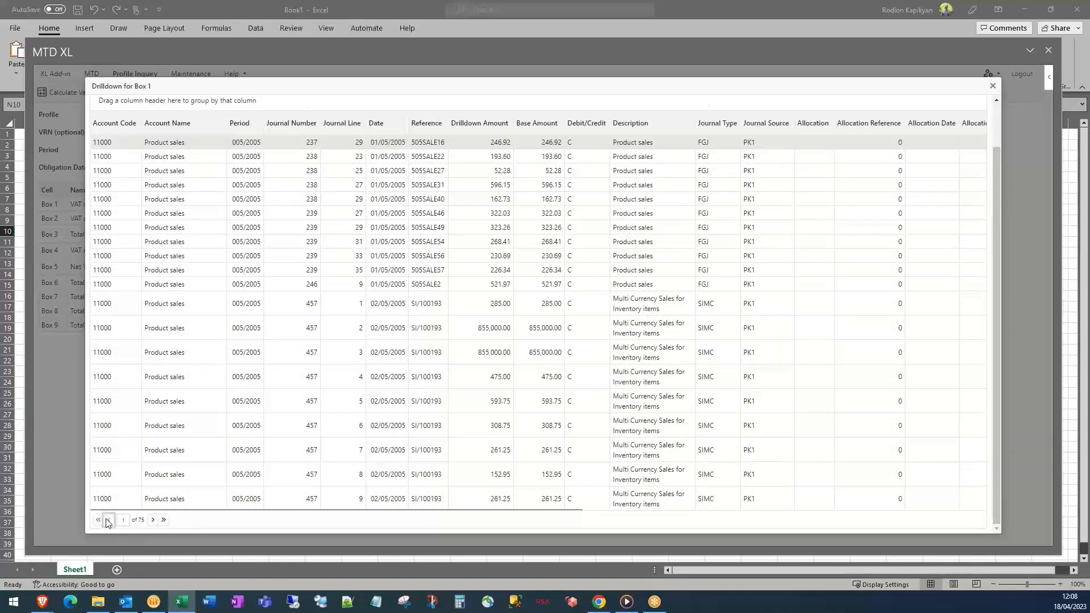
{"action": "scroll", "coordinate": [219, 413], "scroll_direction": "up", "scroll_amount": 1}
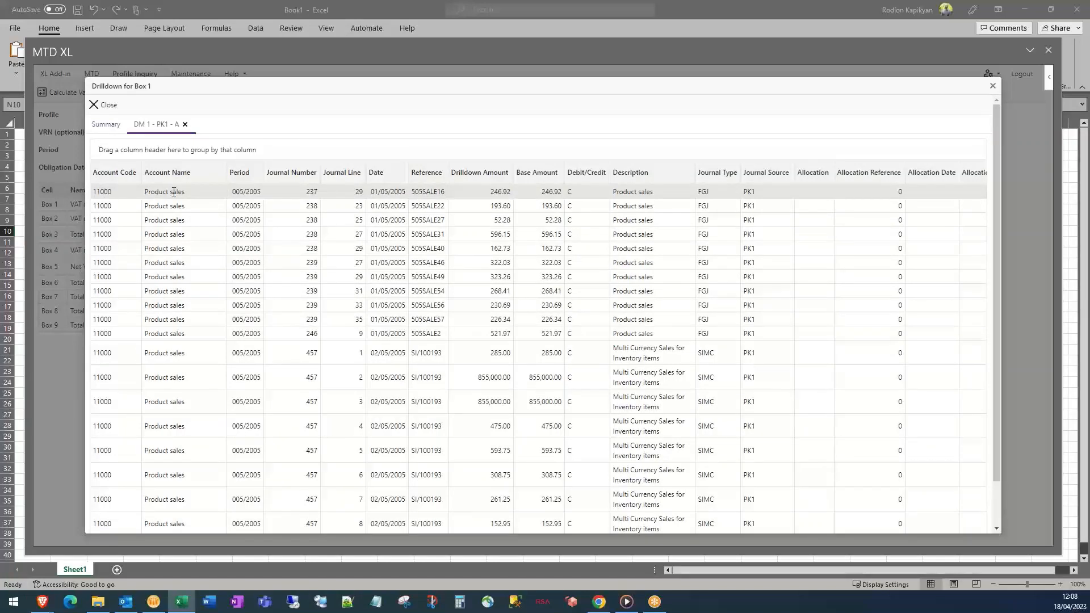
{"action": "double_click", "coordinate": [312, 192]}
{"action": "left_click_drag", "start_coordinate": [438, 192], "coordinate": [423, 192]}
{"action": "left_click", "coordinate": [554, 192]}
Group the DM 1 lines by Journal Type and expand FGJ, showing account 11000 Product sales lines
{"action": "left_click_drag", "start_coordinate": [722, 178], "coordinate": [684, 150]}
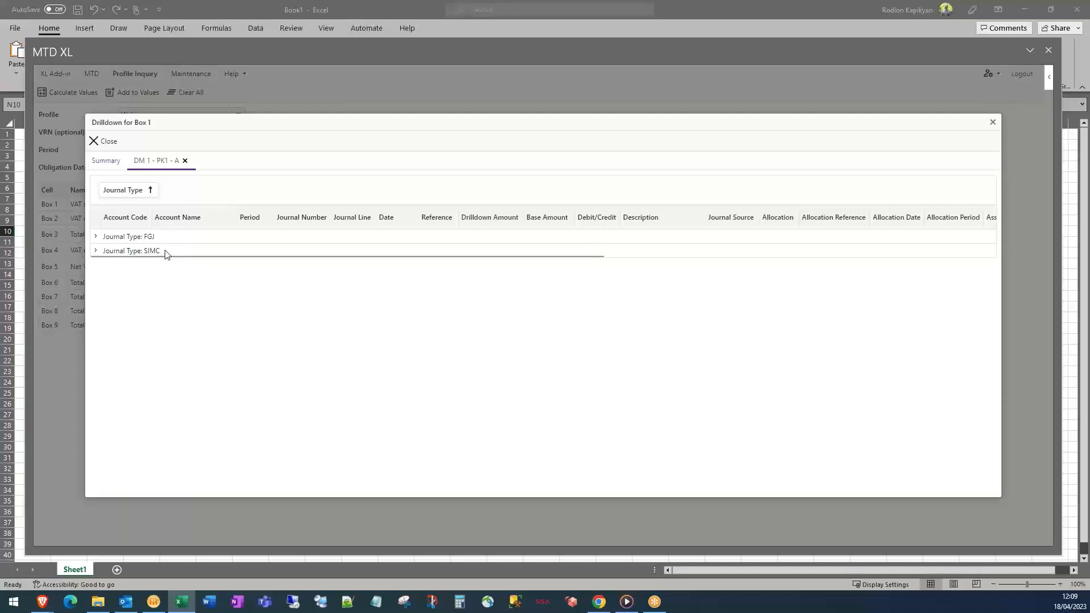
{"action": "left_click", "coordinate": [95, 238]}
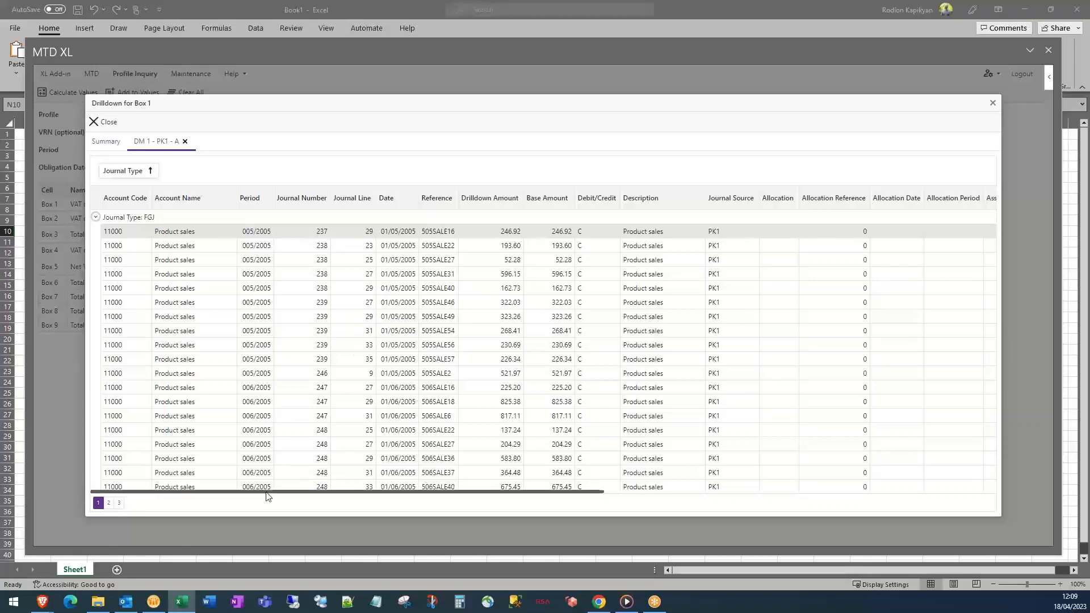
{"action": "left_click_drag", "start_coordinate": [269, 491], "coordinate": [669, 523]}
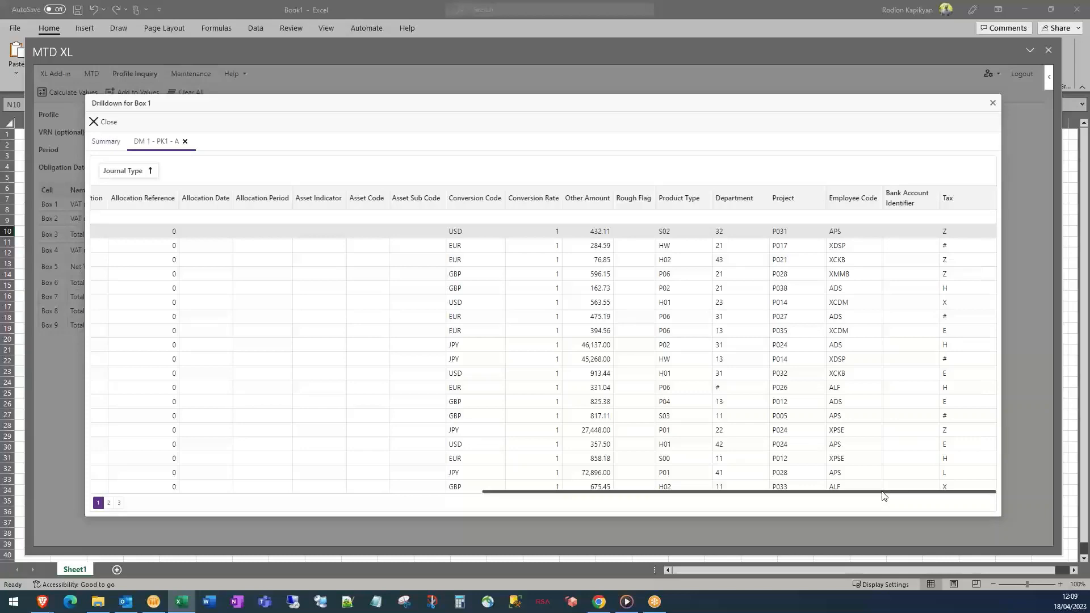
{"action": "left_click_drag", "start_coordinate": [883, 496], "coordinate": [473, 469]}
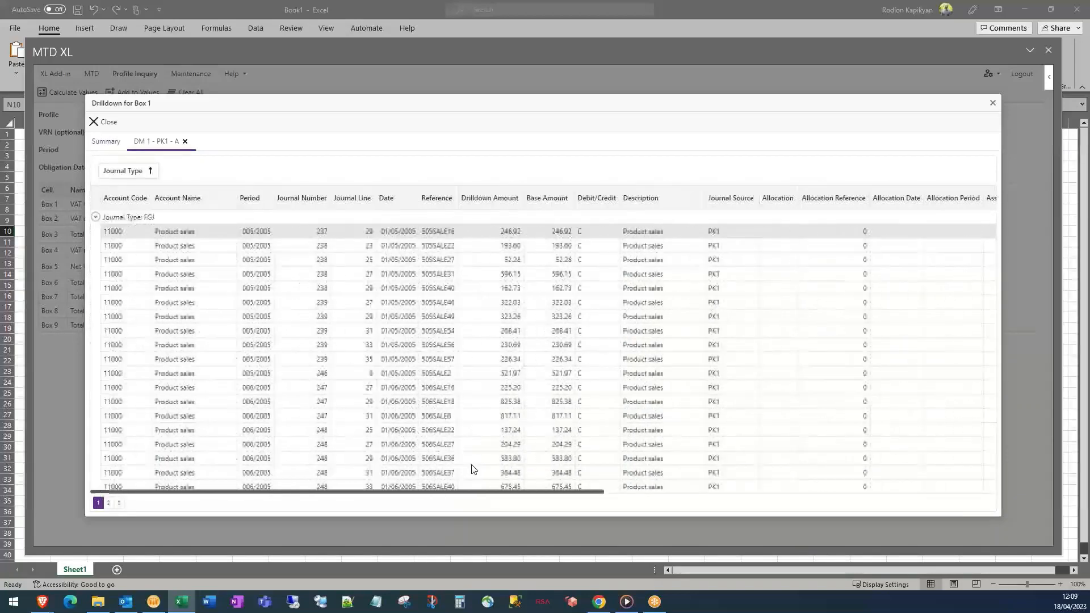
Start saving the drilldown page from the right-click menu, then cancel the save
{"action": "right_click", "coordinate": [316, 245]}
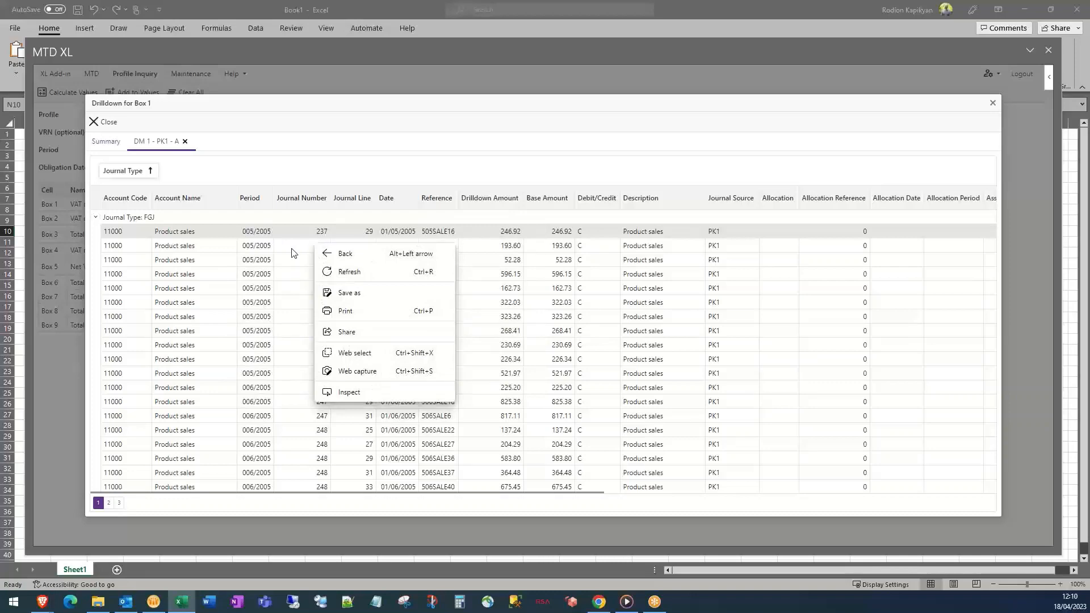
{"action": "left_click", "coordinate": [328, 291]}
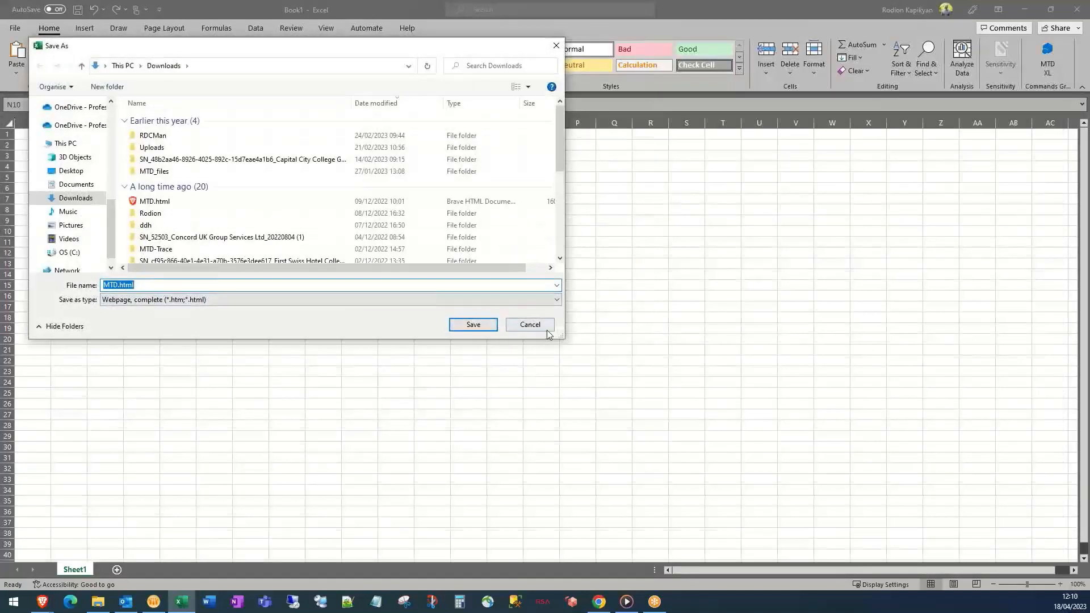
{"action": "left_click", "coordinate": [530, 325]}
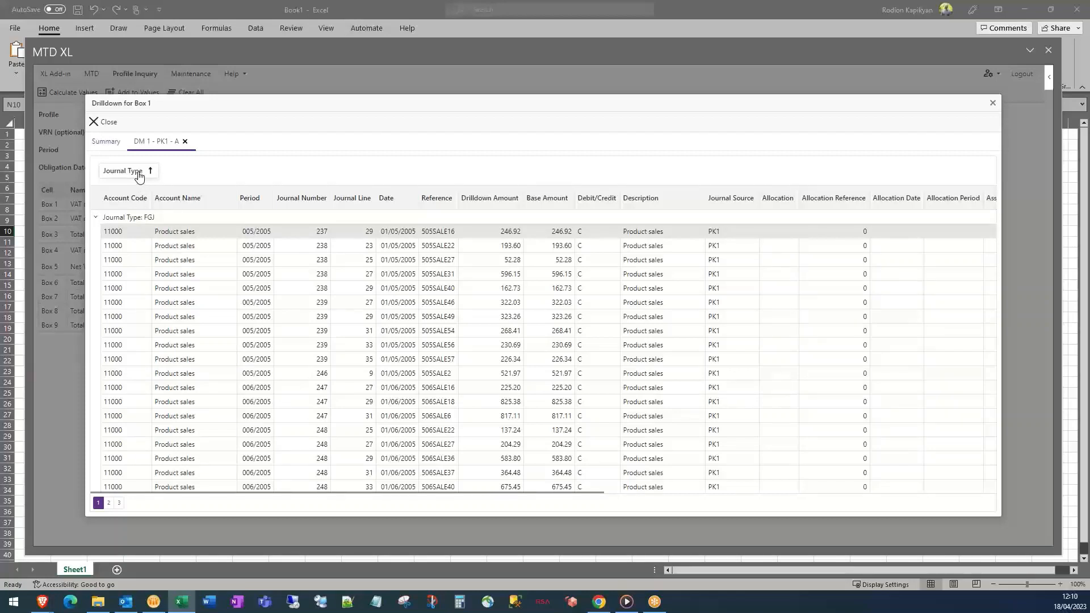
Remove the Journal Type grouping and close the DM 1 detail and Box 1 drilldown
{"action": "left_click_drag", "start_coordinate": [141, 177], "coordinate": [374, 203]}
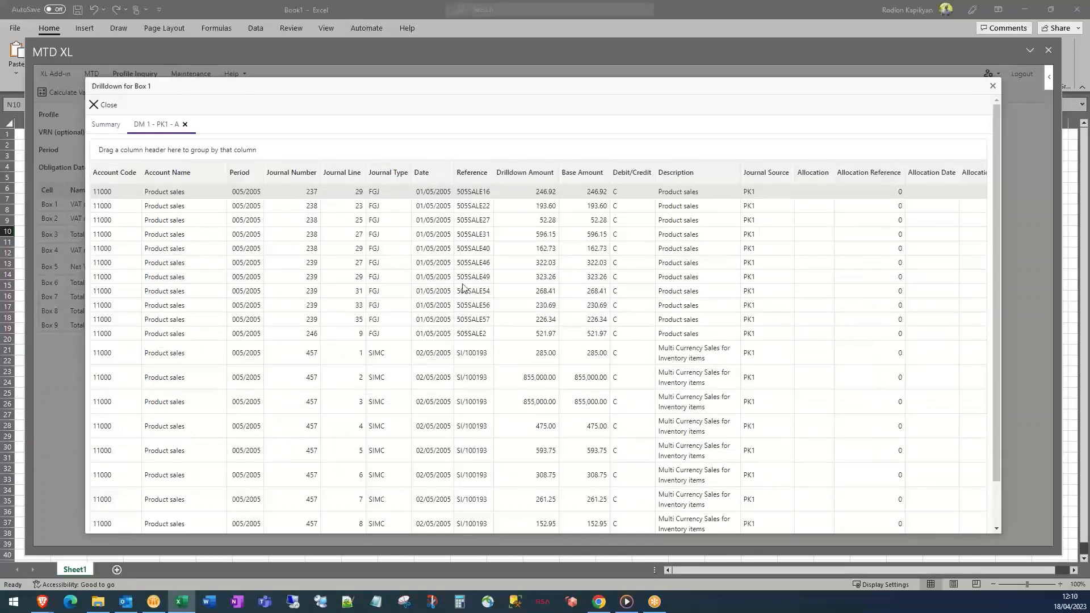
{"action": "scroll", "coordinate": [314, 351], "scroll_direction": "down", "scroll_amount": 1}
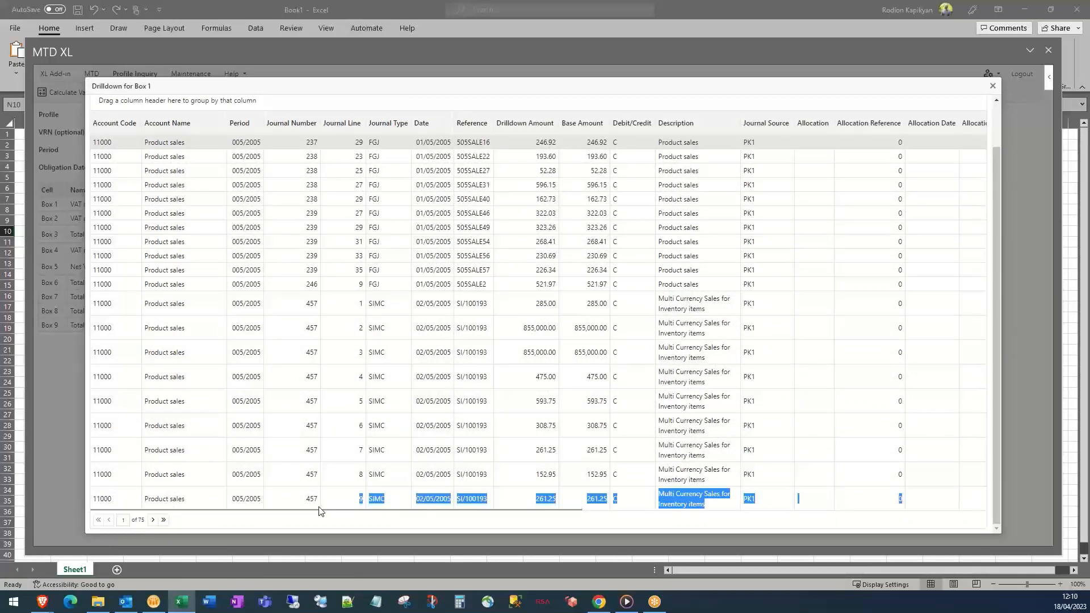
{"action": "left_click_drag", "start_coordinate": [326, 510], "coordinate": [290, 469]}
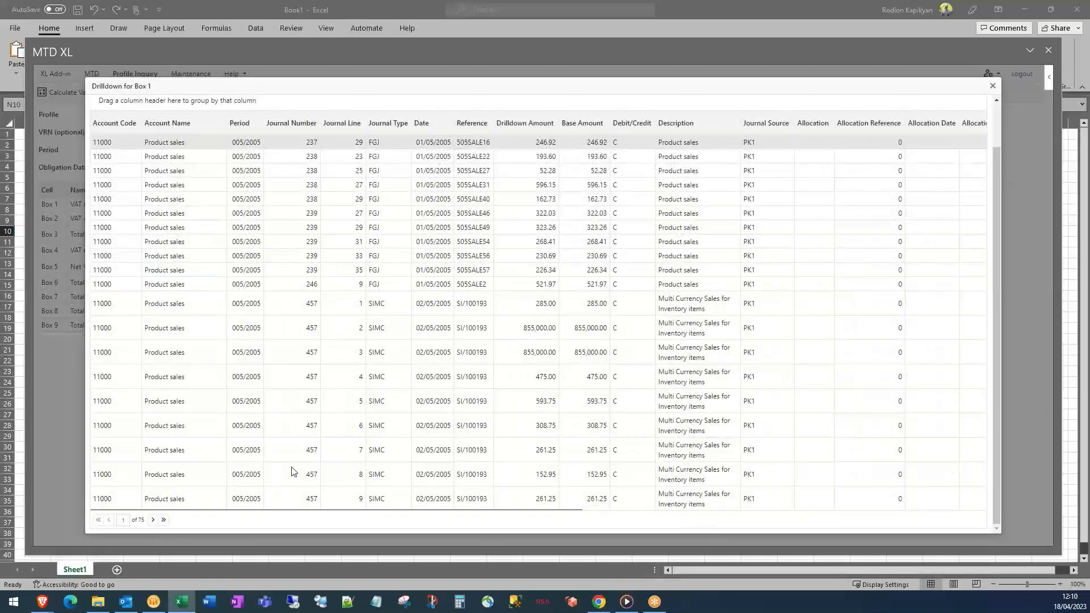
{"action": "scroll", "coordinate": [296, 439], "scroll_direction": "up", "scroll_amount": 2}
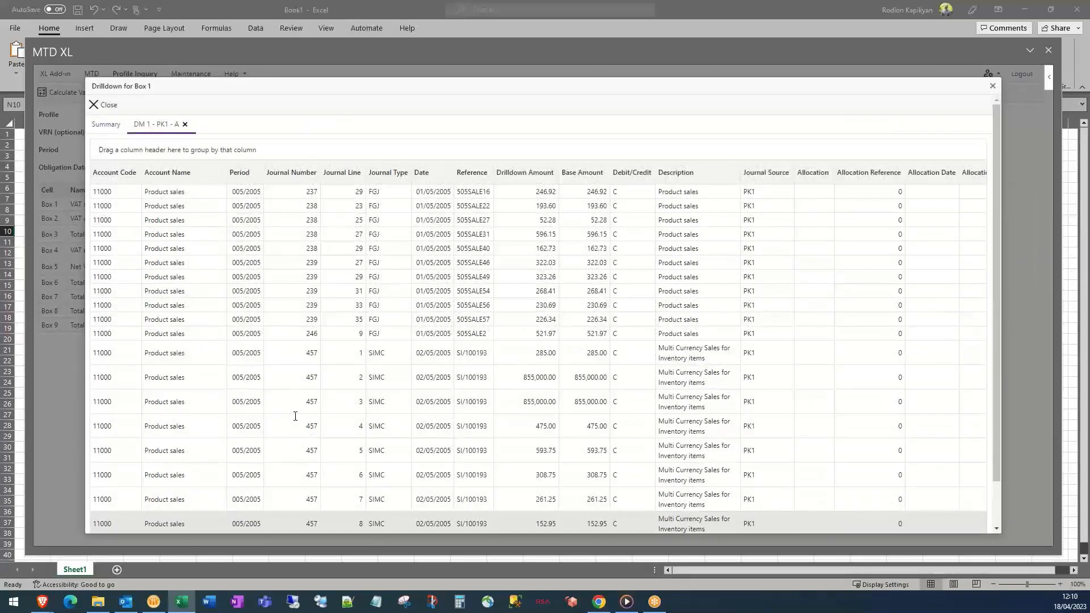
{"action": "left_click", "coordinate": [185, 124]}
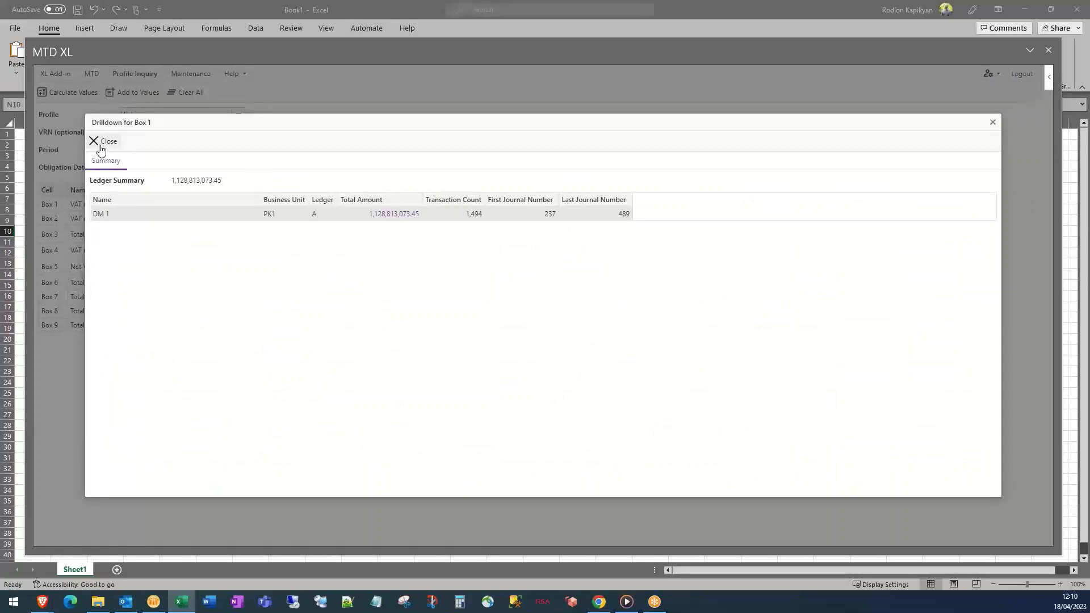
{"action": "left_click", "coordinate": [100, 149]}
Inspect the Box 2 DM 2 Services sales lines for account 12000, then close the drilldown
{"action": "left_click", "coordinate": [489, 223]}
{"action": "left_click_drag", "start_coordinate": [96, 213], "coordinate": [202, 209]}
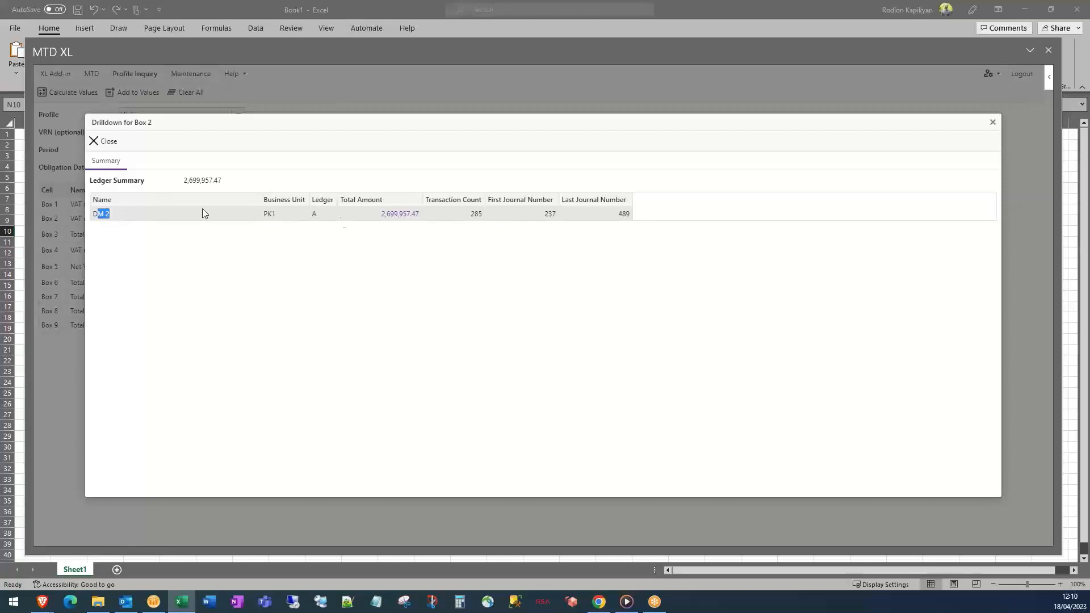
{"action": "left_click", "coordinate": [413, 214]}
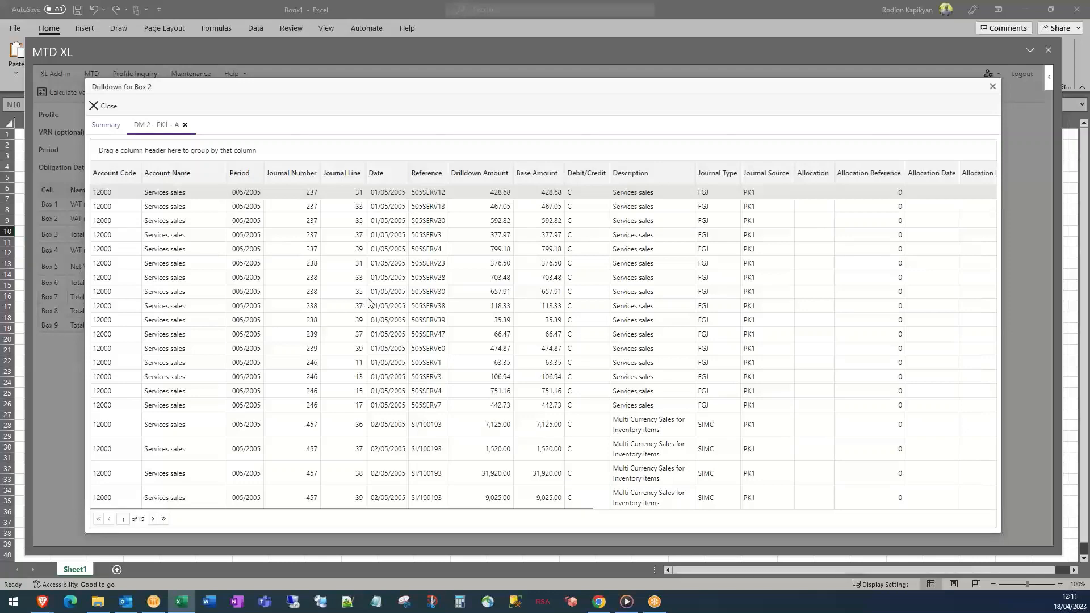
{"action": "left_click_drag", "start_coordinate": [548, 508], "coordinate": [505, 489]}
{"action": "left_click", "coordinate": [102, 106]}
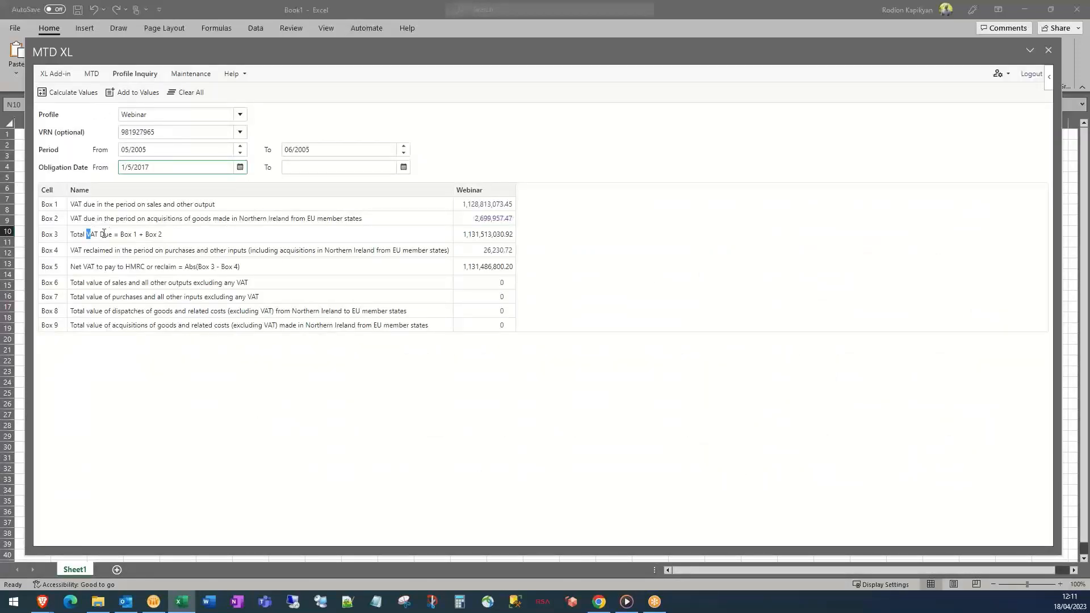
{"action": "left_click_drag", "start_coordinate": [86, 234], "coordinate": [438, 235]}
{"action": "left_click", "coordinate": [500, 237]}
{"action": "left_click_drag", "start_coordinate": [167, 235], "coordinate": [120, 230]}
{"action": "left_click_drag", "start_coordinate": [246, 269], "coordinate": [190, 269]}
{"action": "left_click_drag", "start_coordinate": [491, 268], "coordinate": [488, 234]}
{"action": "left_click", "coordinate": [503, 278]}
Show the Webinar profile's Box 1 cell value mappings under Maintenance > Profiles, with the worksheet visible
{"action": "left_click", "coordinate": [195, 74]}
{"action": "left_click", "coordinate": [91, 196]}
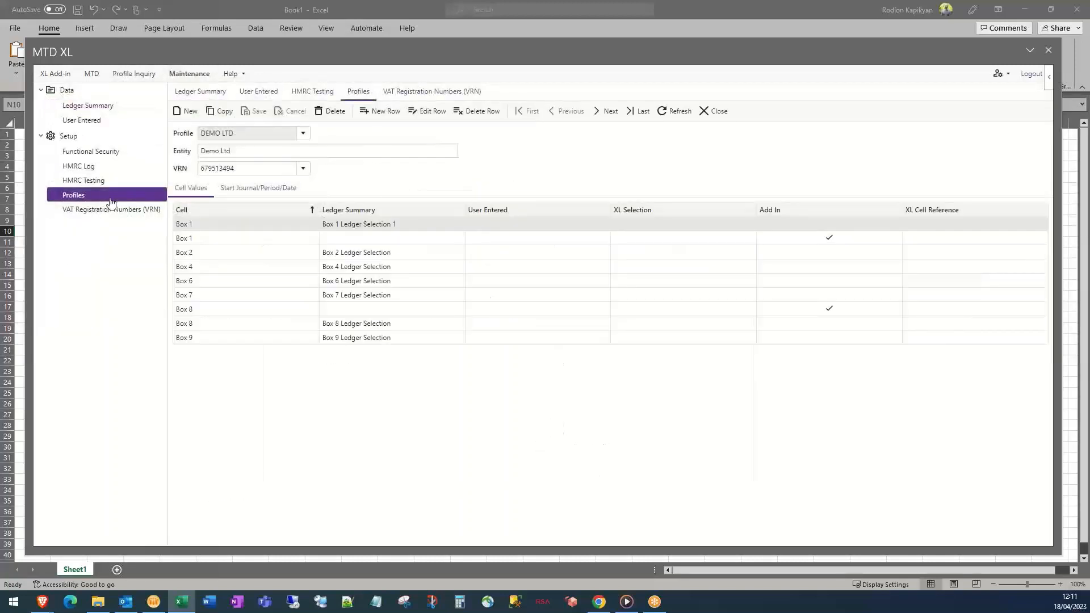
{"action": "left_click", "coordinate": [305, 137]}
{"action": "left_click", "coordinate": [269, 216]}
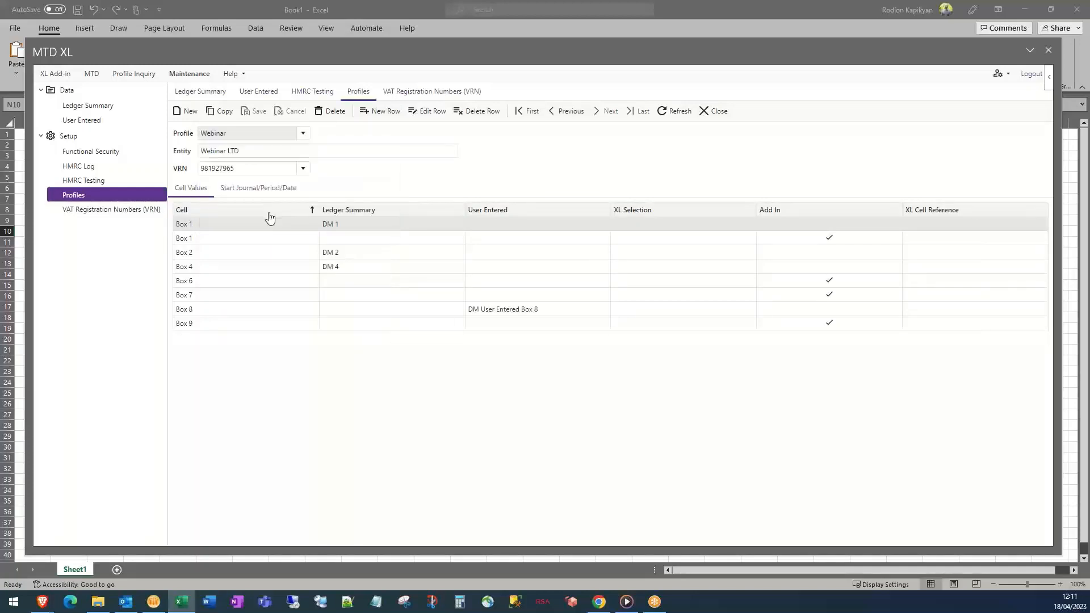
{"action": "left_click", "coordinate": [827, 240]}
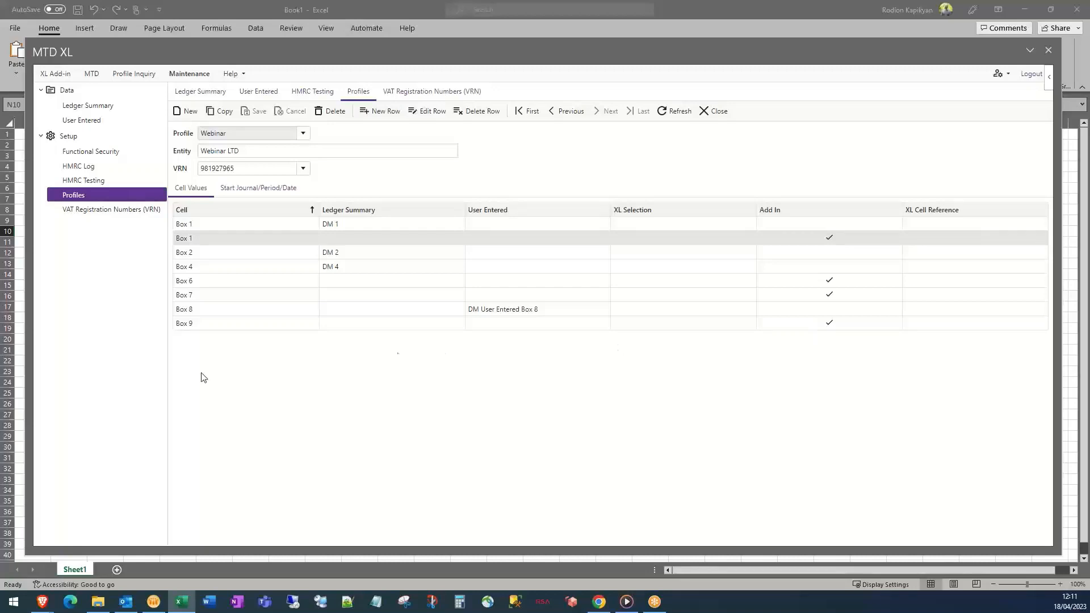
{"action": "left_click_drag", "start_coordinate": [33, 383], "coordinate": [428, 413]}
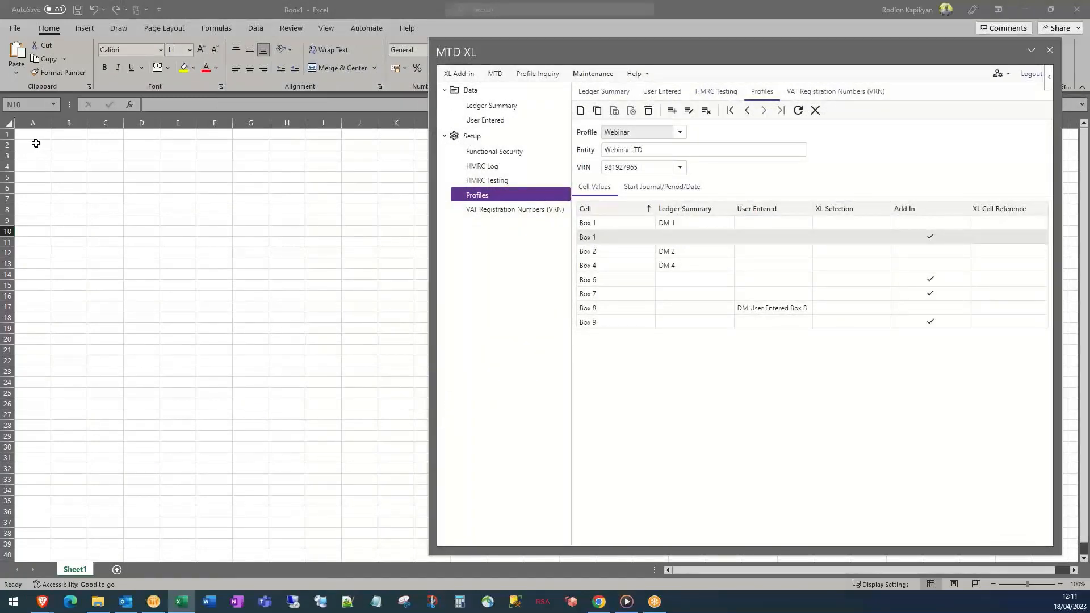
Enter 100, 6000, 77777 and 999999 into A1 to A4, then select A1:A4
{"action": "left_click", "coordinate": [32, 137]}
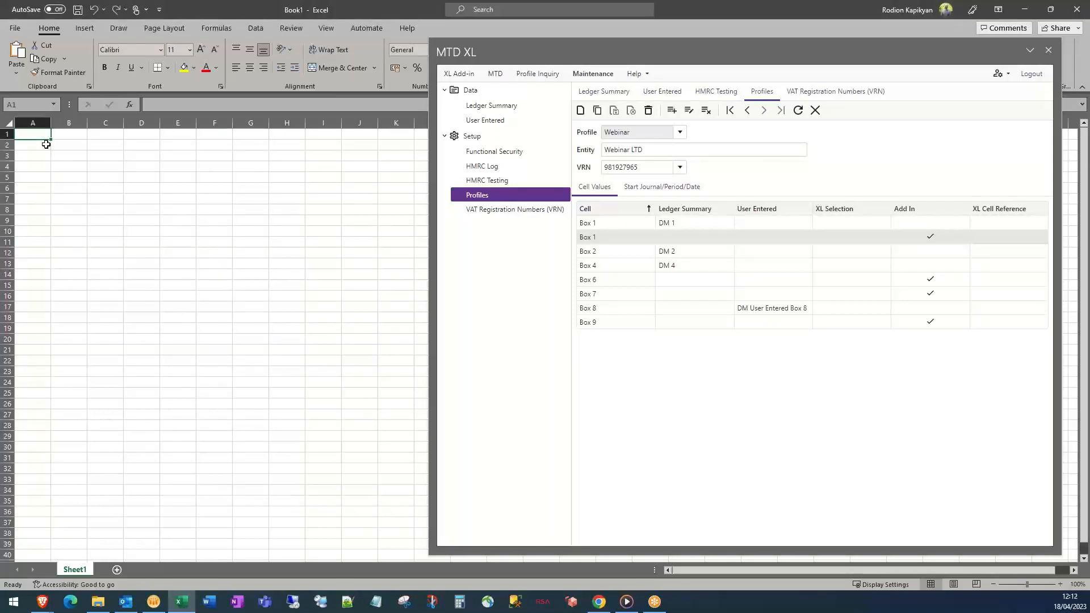
{"action": "type", "text": "100"}
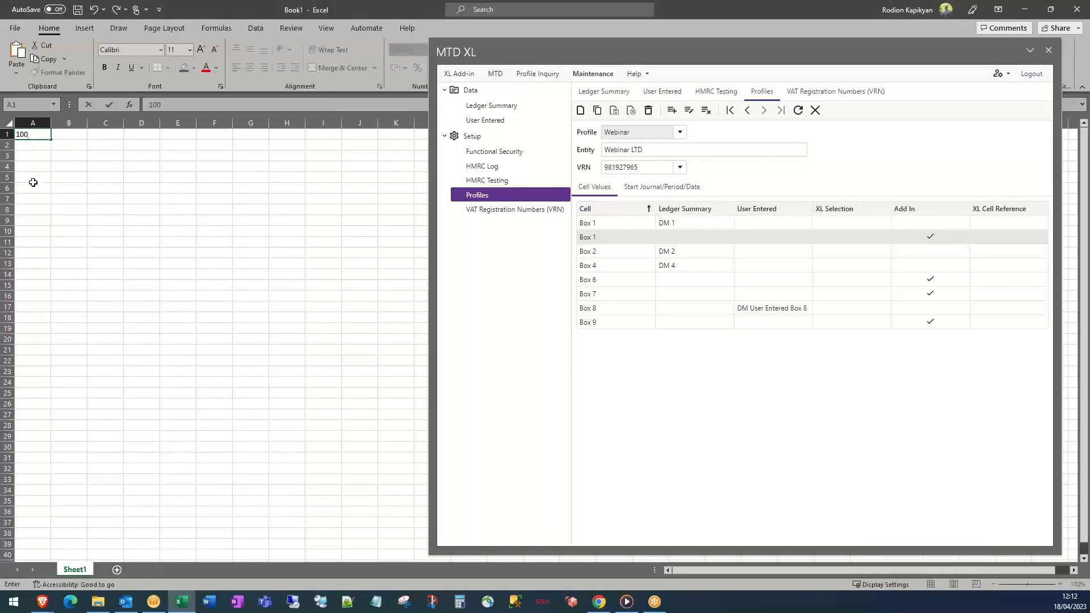
{"action": "left_click", "coordinate": [32, 144]}
{"action": "type", "text": "6000"}
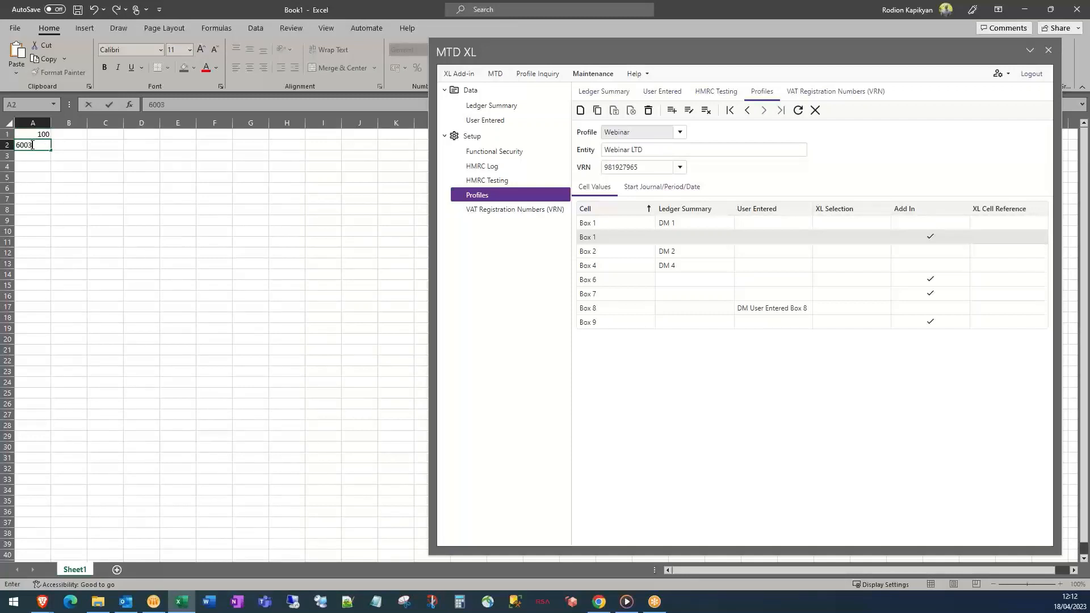
{"action": "key", "text": "Return"}
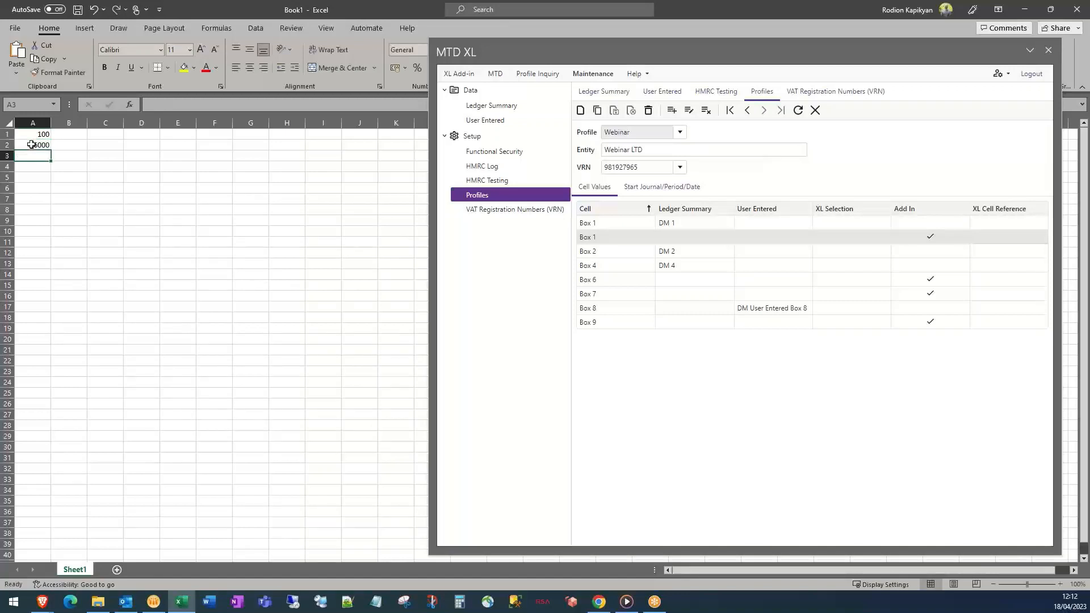
{"action": "type", "text": "77777"}
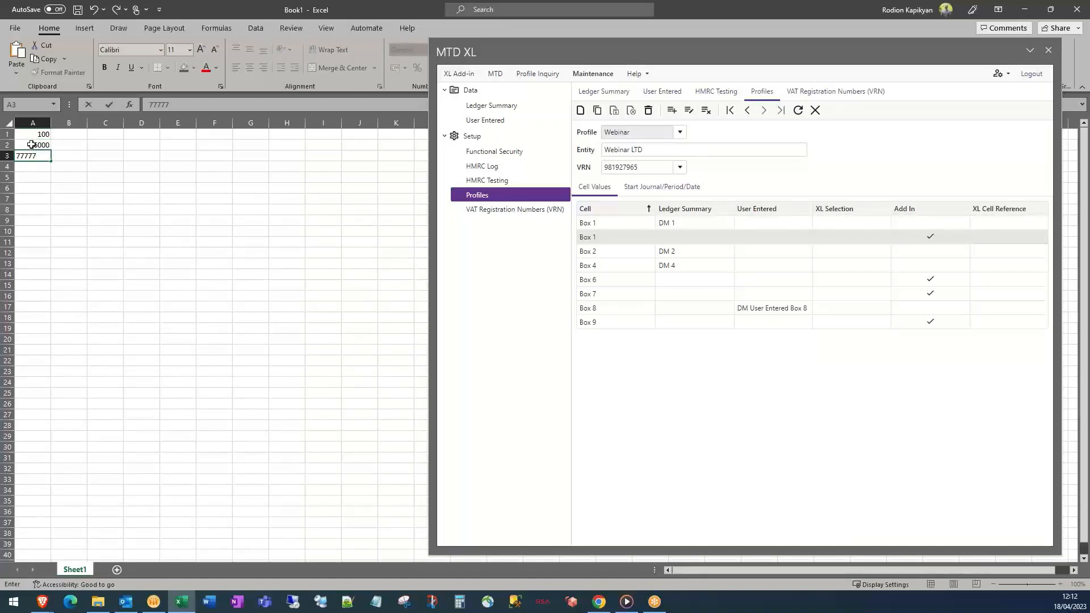
{"action": "key", "text": "Return"}
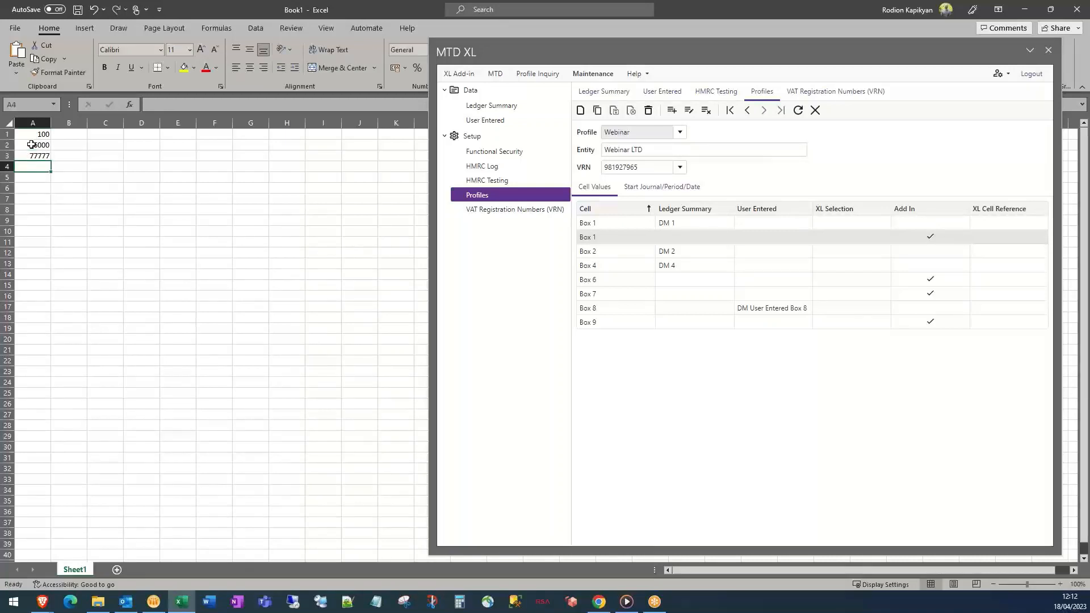
{"action": "type", "text": "999999"}
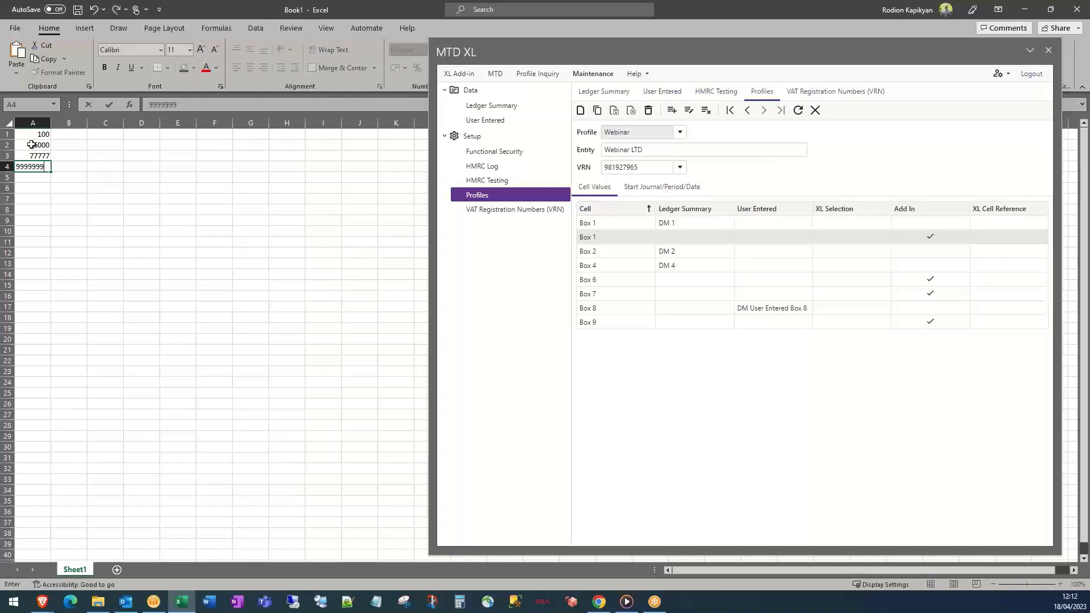
{"action": "left_click", "coordinate": [89, 177]}
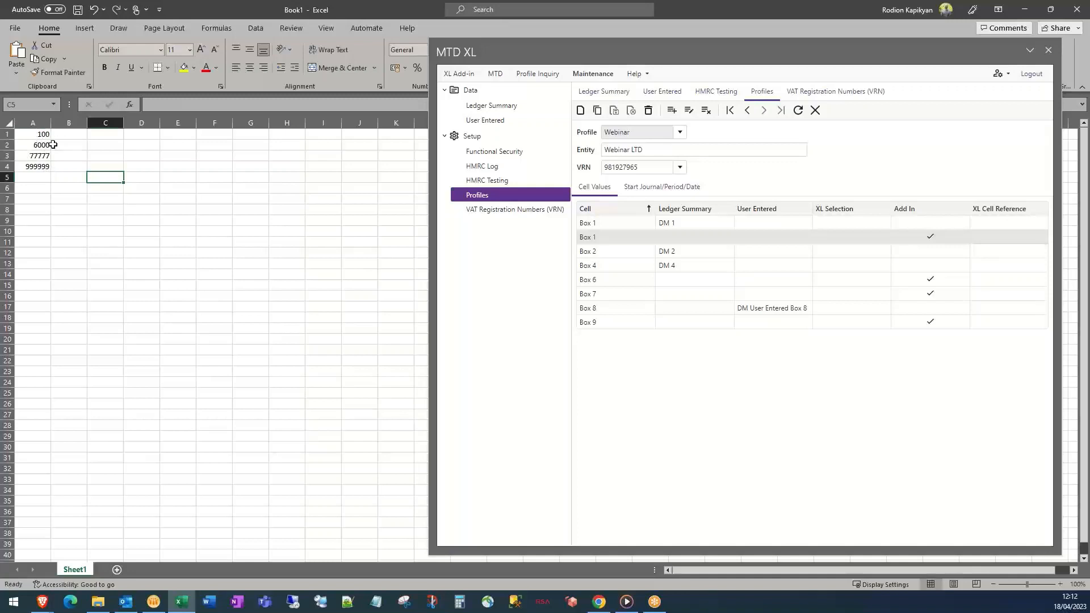
{"action": "left_click_drag", "start_coordinate": [41, 135], "coordinate": [43, 166]}
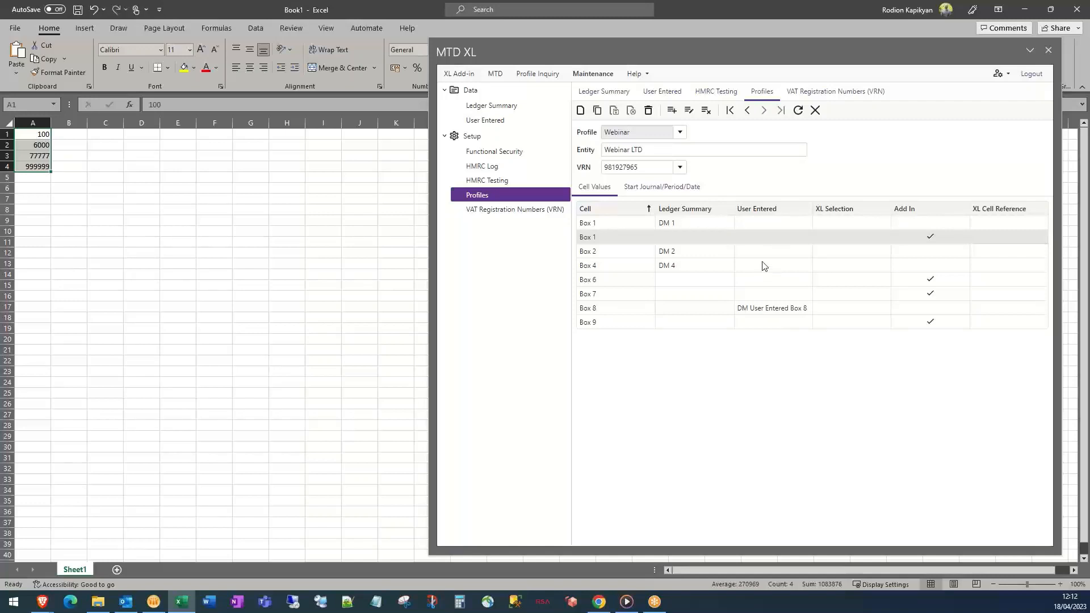
Bring up the MTD page listing Demo Company 1 Ltd, MTD XL Company Ltd and Webinar LTD
{"action": "left_click", "coordinate": [466, 77]}
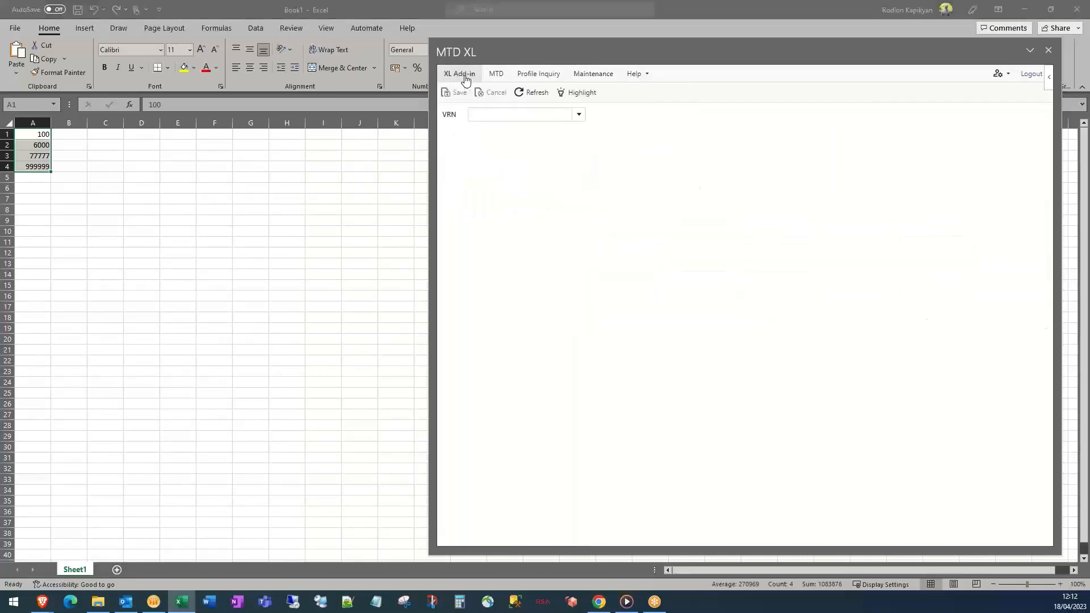
{"action": "left_click", "coordinate": [580, 115]}
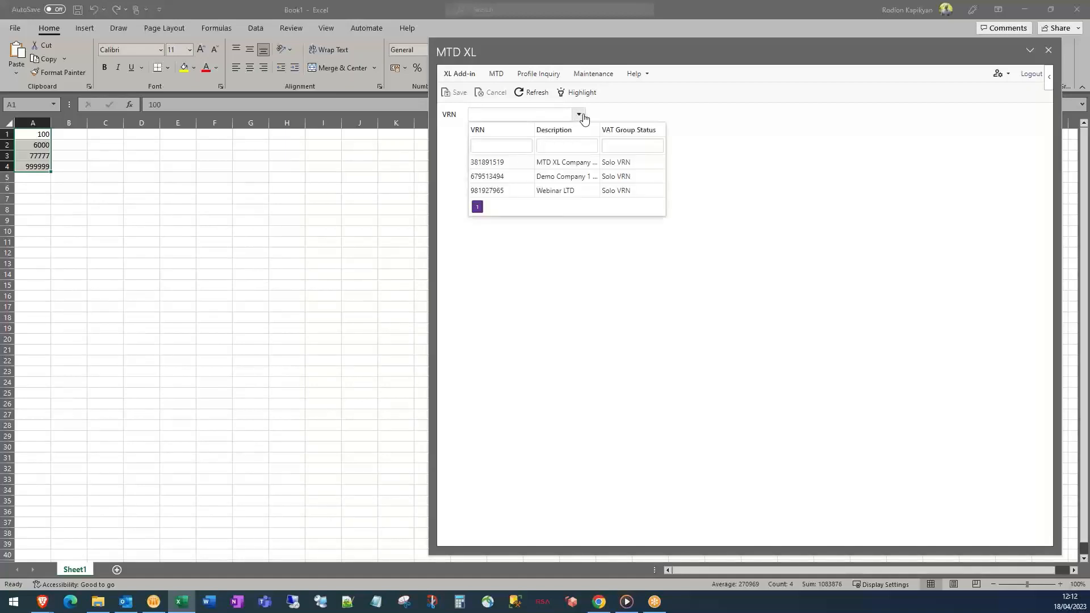
{"action": "left_click", "coordinate": [579, 113]}
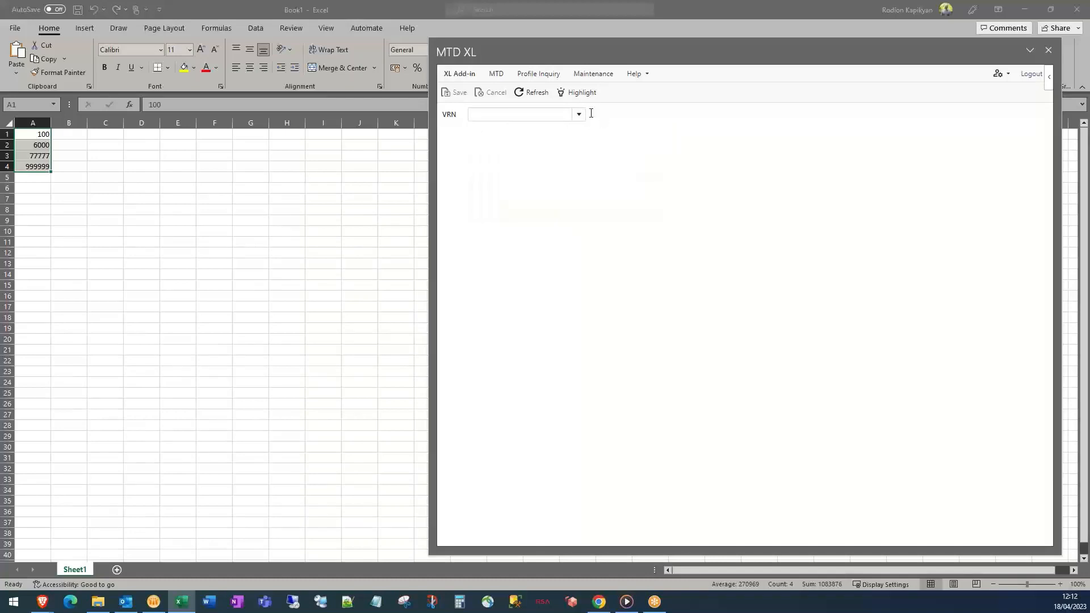
{"action": "left_click", "coordinate": [495, 75]}
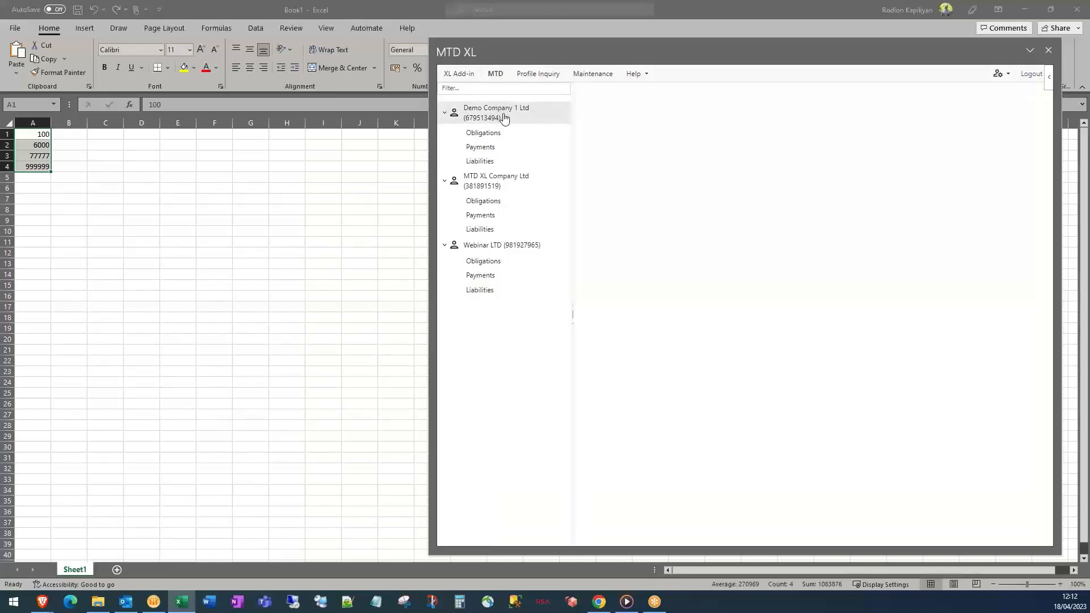
Retrieve Webinar LTD's VAT obligations from HMRC in a widened MTD XL pane
{"action": "left_click", "coordinate": [502, 267]}
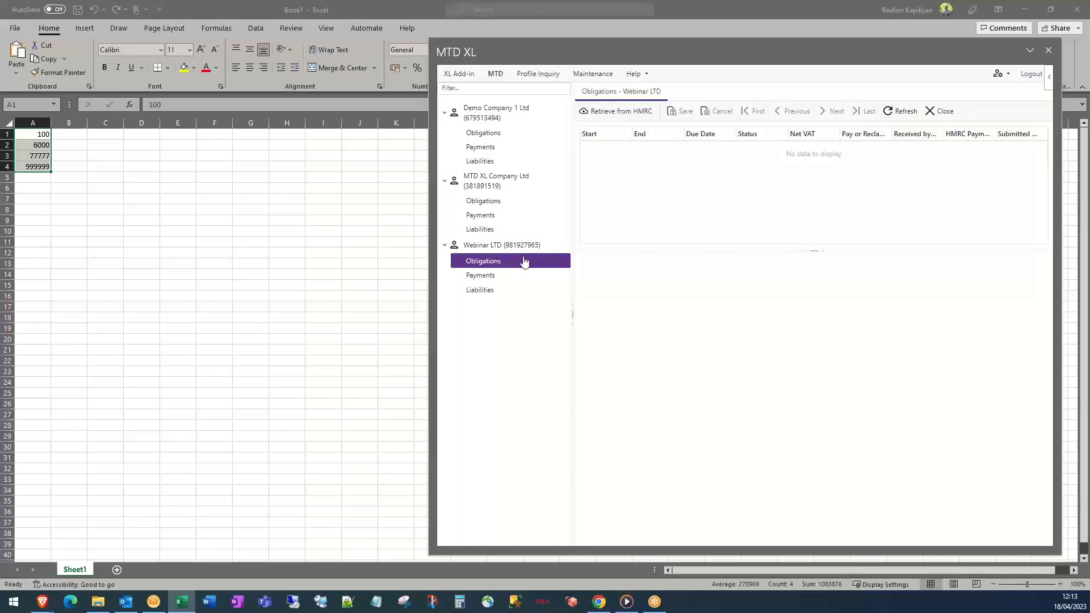
{"action": "left_click_drag", "start_coordinate": [430, 278], "coordinate": [146, 279]}
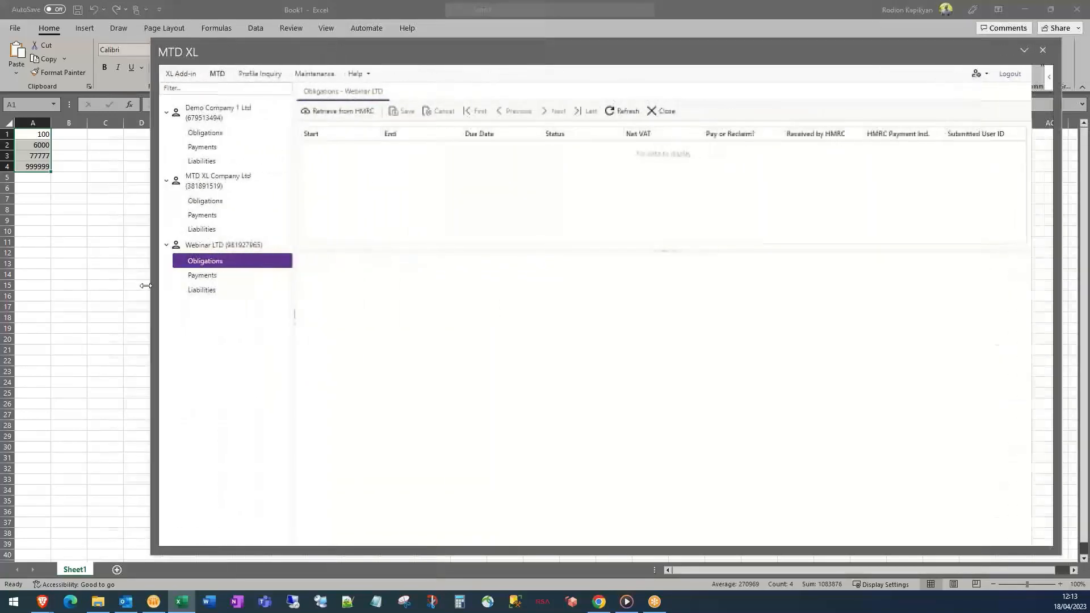
{"action": "left_click", "coordinate": [340, 114]}
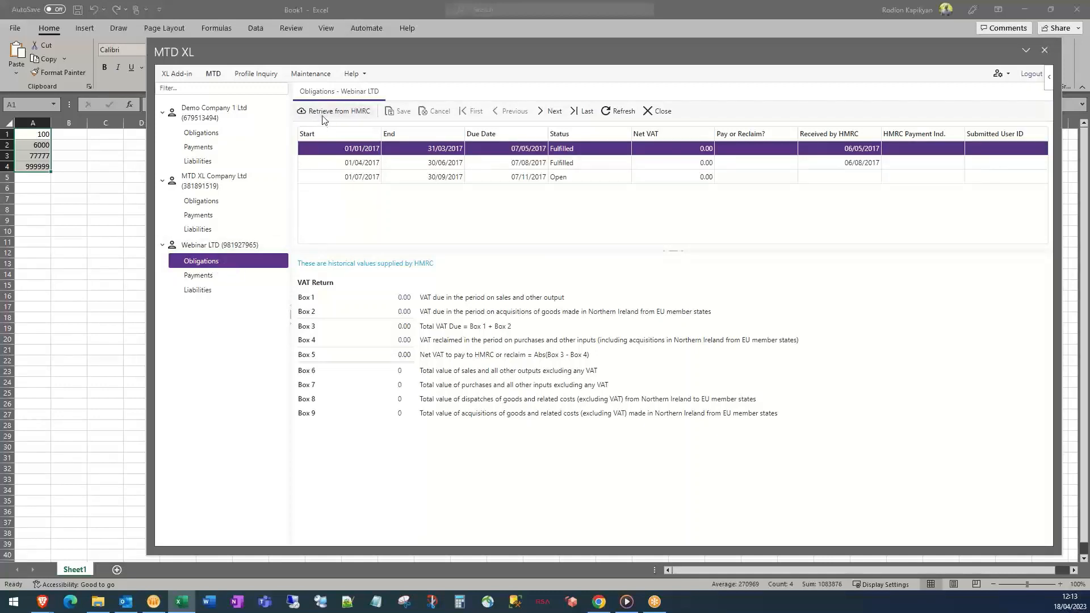
Review the 2017 obligations and select the open 01/07/2017–30/09/2017 period
{"action": "left_click", "coordinate": [572, 163]}
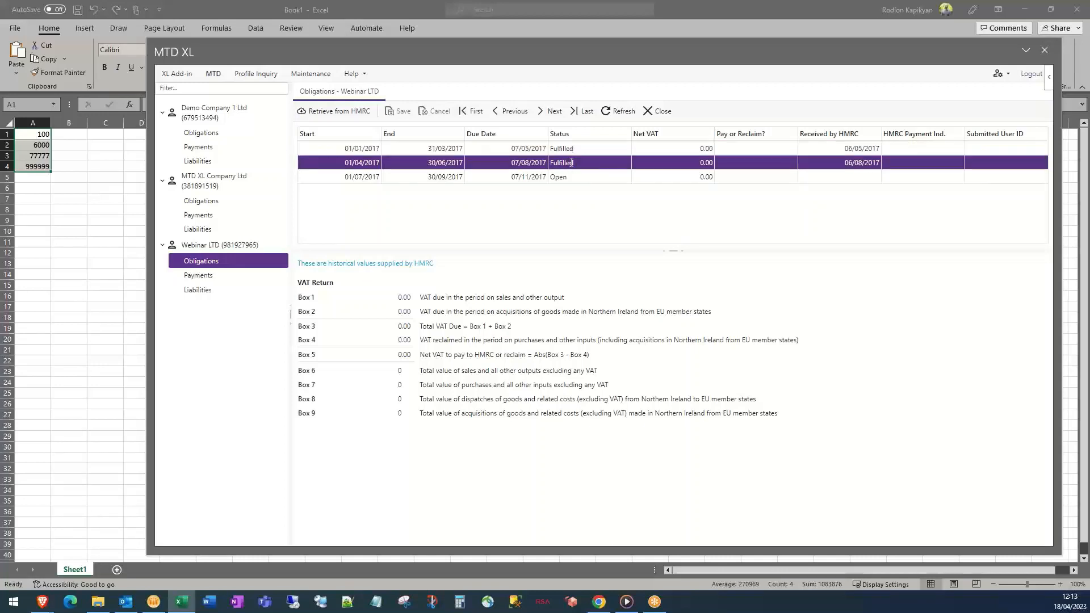
{"action": "left_click", "coordinate": [566, 149]}
{"action": "left_click", "coordinate": [564, 163]}
{"action": "left_click", "coordinate": [572, 177]}
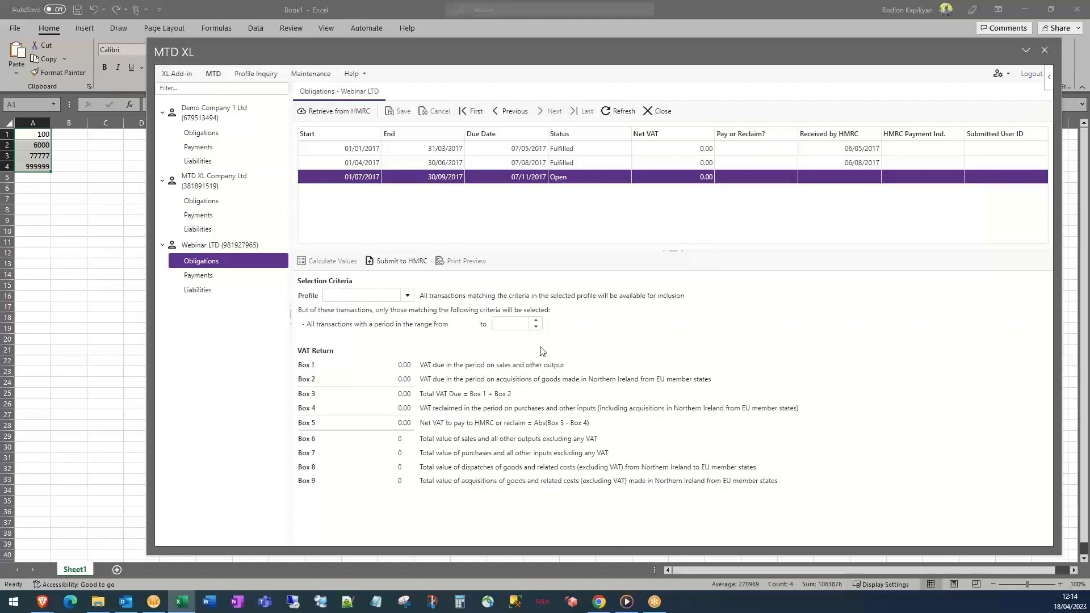
Pick Webinar LTD's VRN and the Webinar profile in the MTD XL add-in form
{"action": "left_click", "coordinate": [190, 78]}
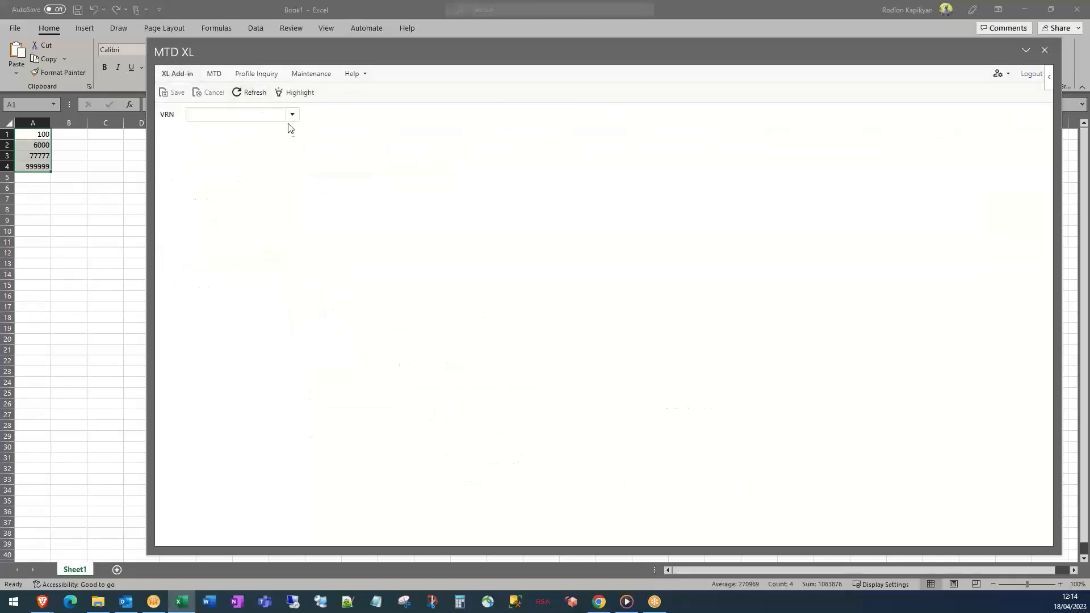
{"action": "left_click", "coordinate": [295, 116]}
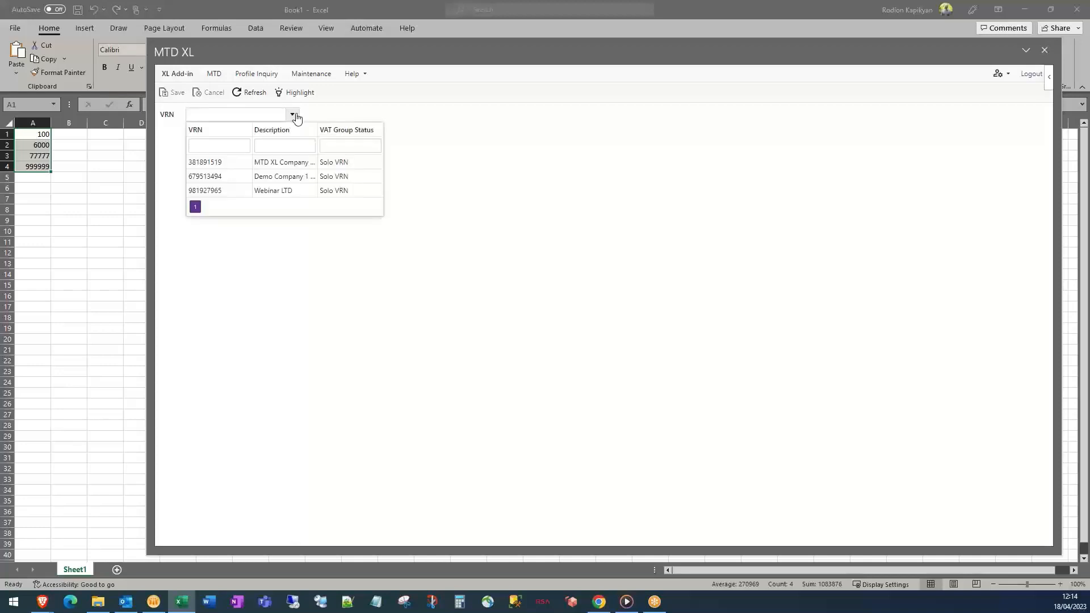
{"action": "left_click", "coordinate": [280, 191]}
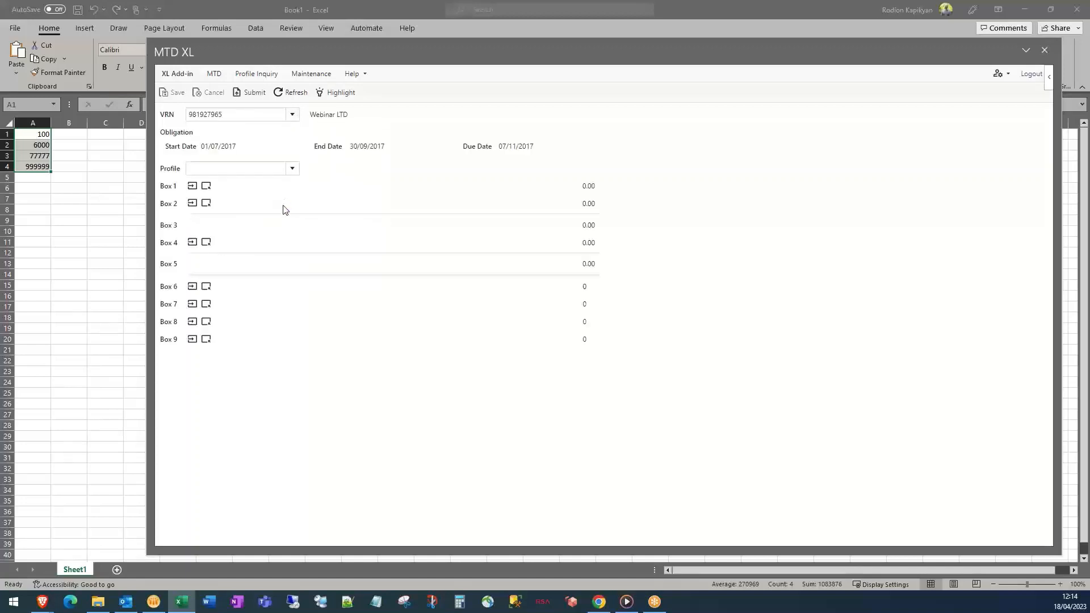
{"action": "left_click", "coordinate": [293, 169]}
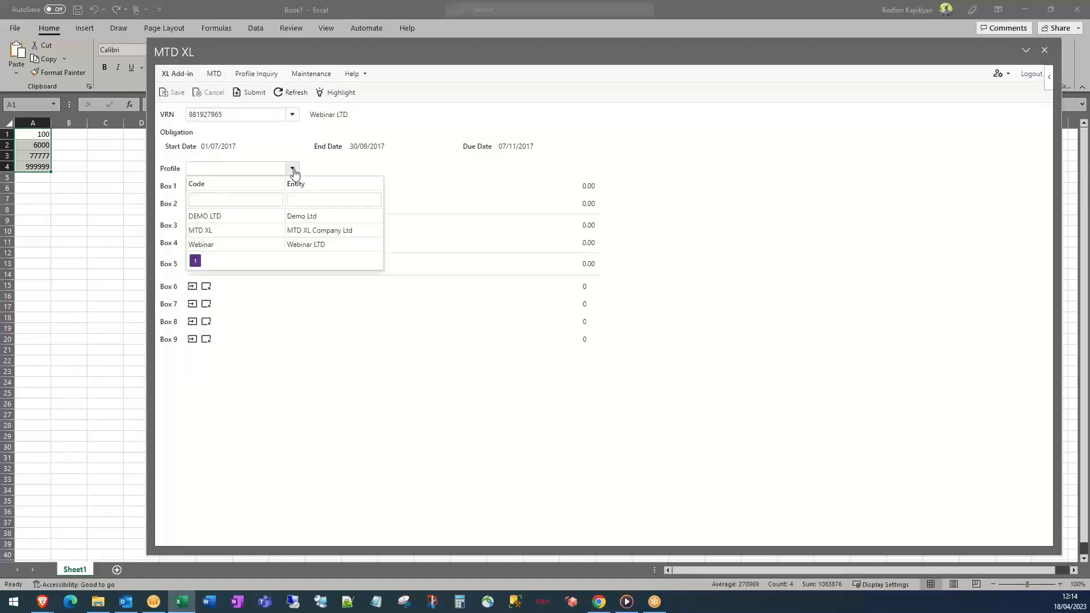
{"action": "left_click", "coordinate": [306, 244]}
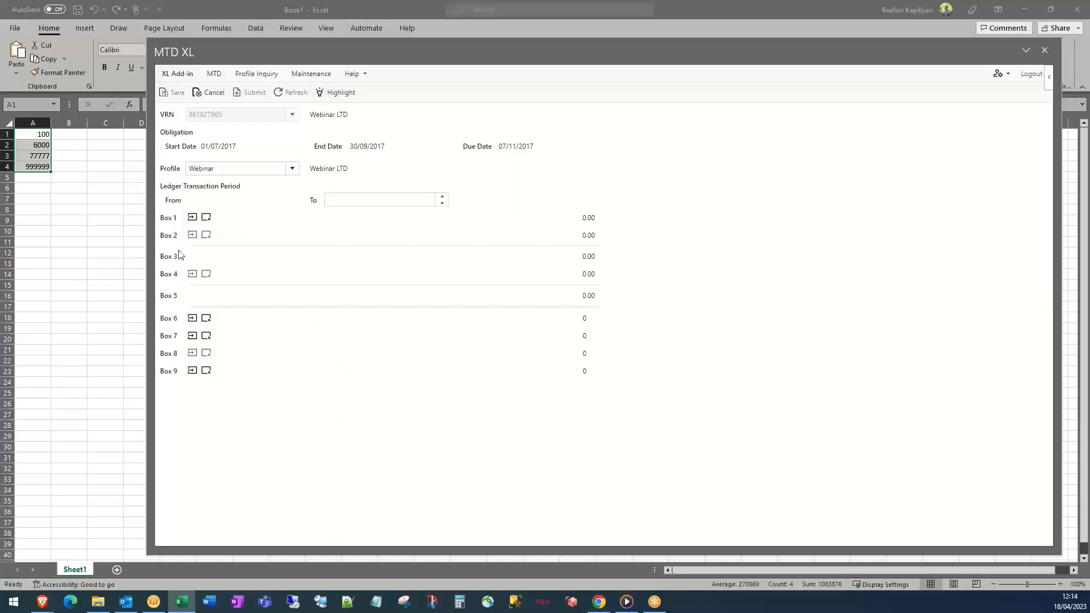
Assign A1 to Box 1, A2 to Box 6, A3 to Box 7 and A4 to Box 9
{"action": "left_click", "coordinate": [40, 133]}
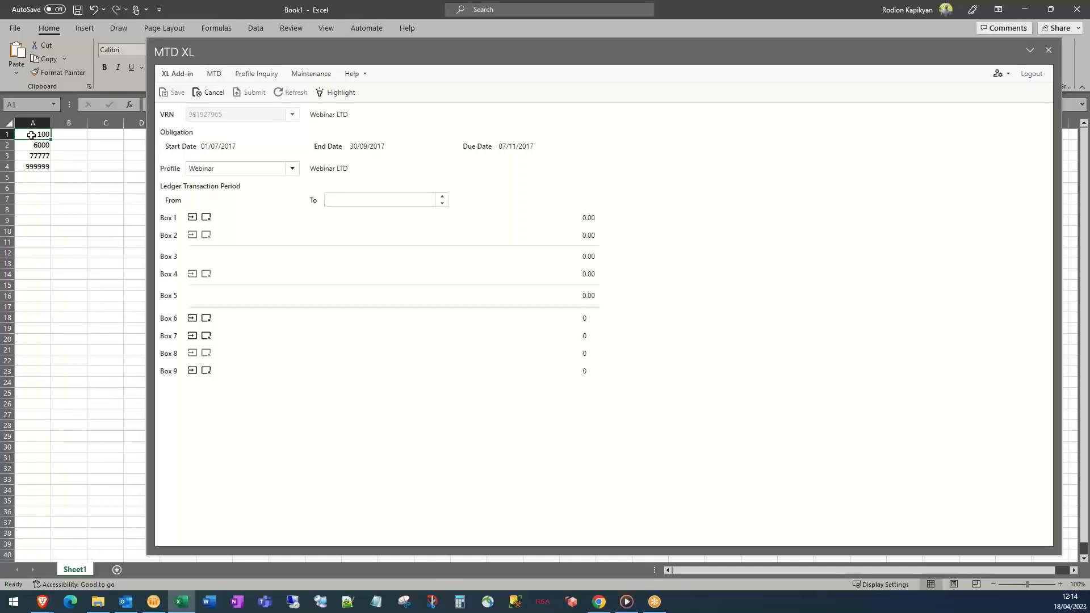
{"action": "left_click", "coordinate": [192, 219]}
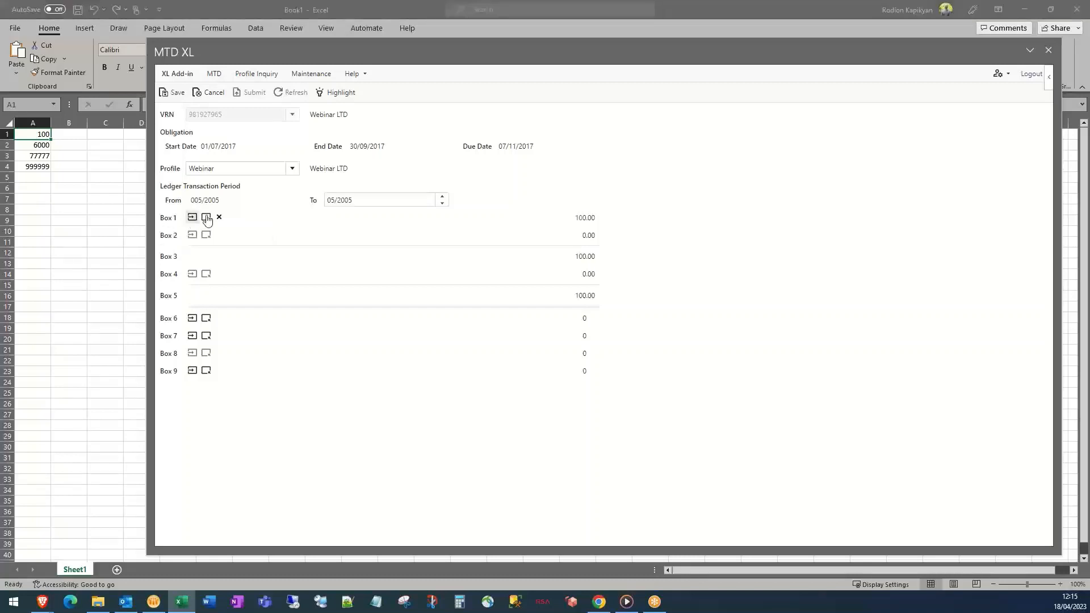
{"action": "mouse_move", "coordinate": [585, 218]}
{"action": "left_click", "coordinate": [41, 146]}
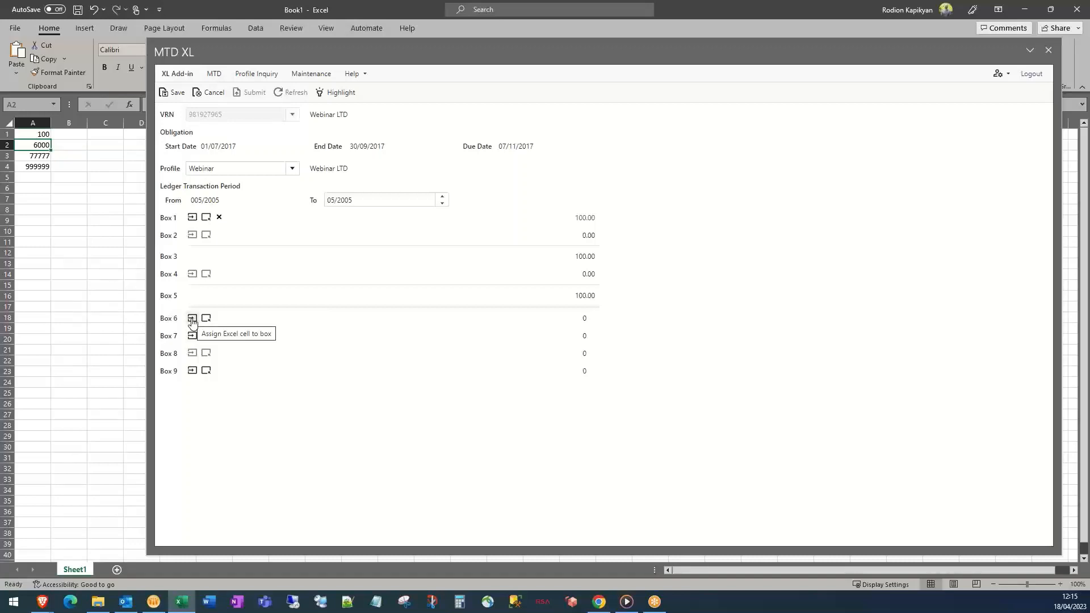
{"action": "left_click", "coordinate": [192, 319]}
{"action": "mouse_move", "coordinate": [594, 326]}
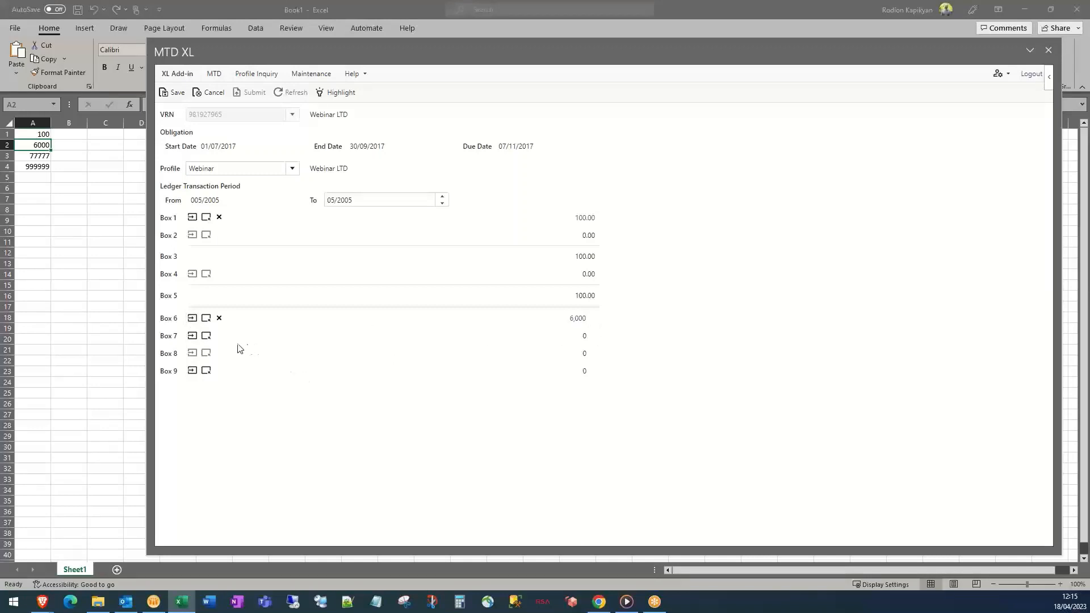
{"action": "left_click", "coordinate": [33, 157]}
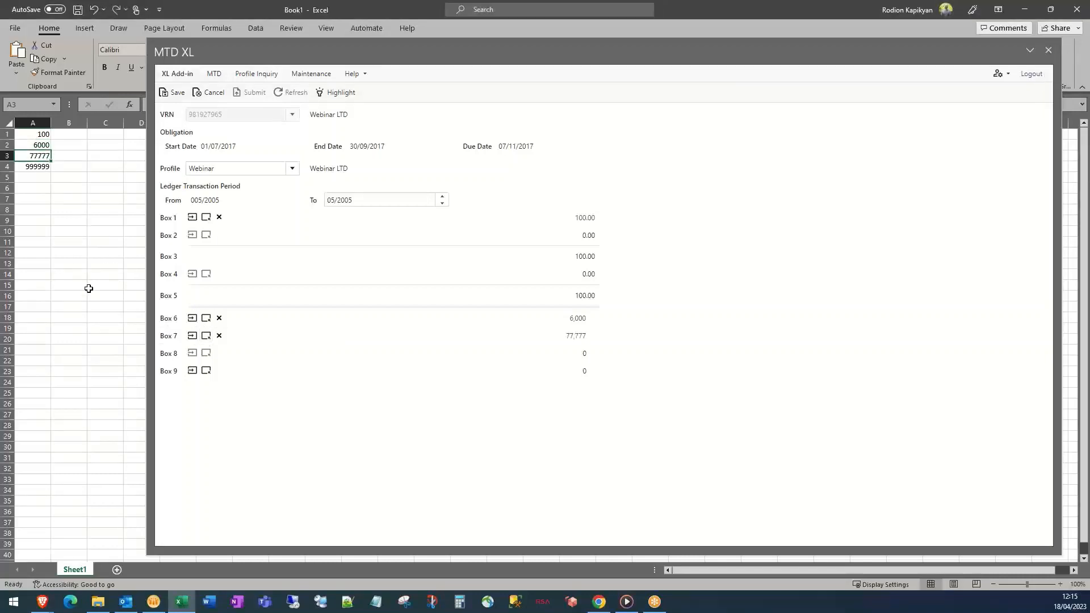
{"action": "left_click", "coordinate": [193, 370]}
{"action": "left_click", "coordinate": [37, 166]}
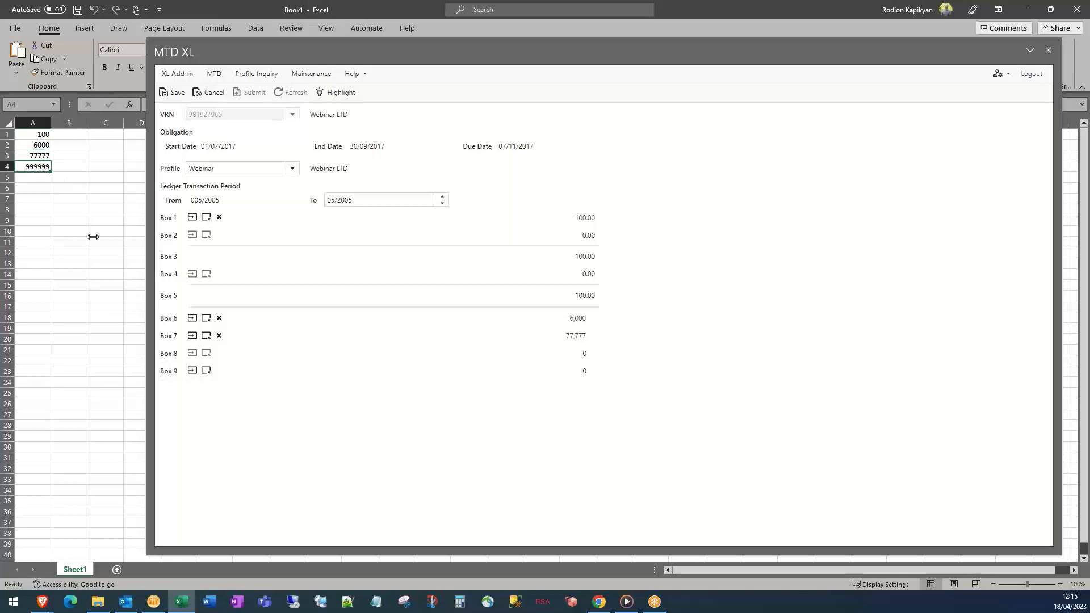
{"action": "left_click", "coordinate": [193, 372]}
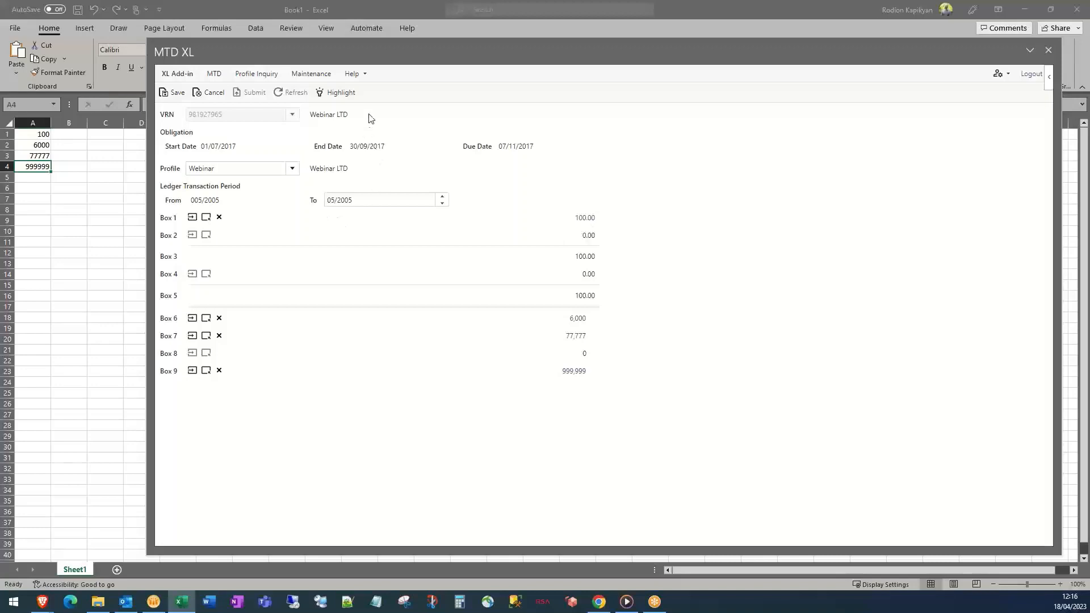
Highlight the linked cells, relink Box 7 to A3, and save the box-to-cell links
{"action": "left_click", "coordinate": [352, 94]}
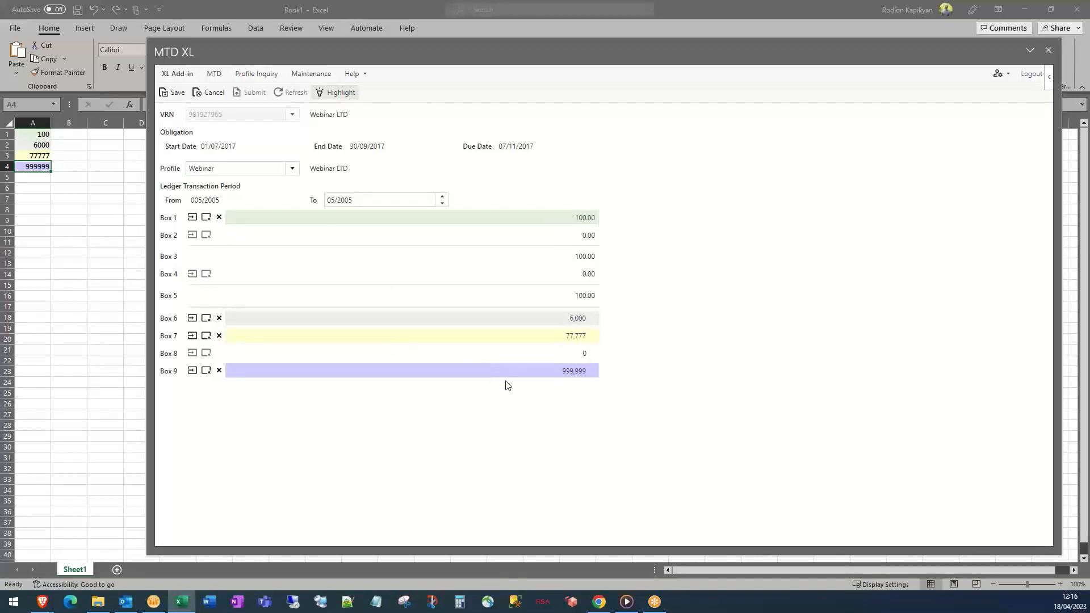
{"action": "left_click", "coordinate": [219, 338]}
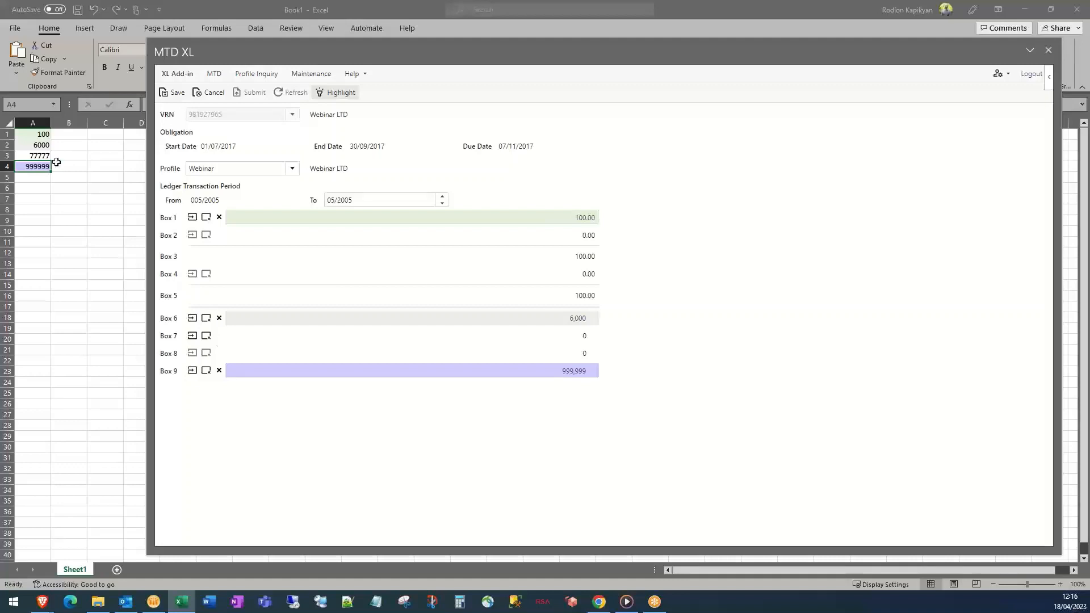
{"action": "left_click", "coordinate": [39, 157]}
{"action": "left_click", "coordinate": [192, 336]}
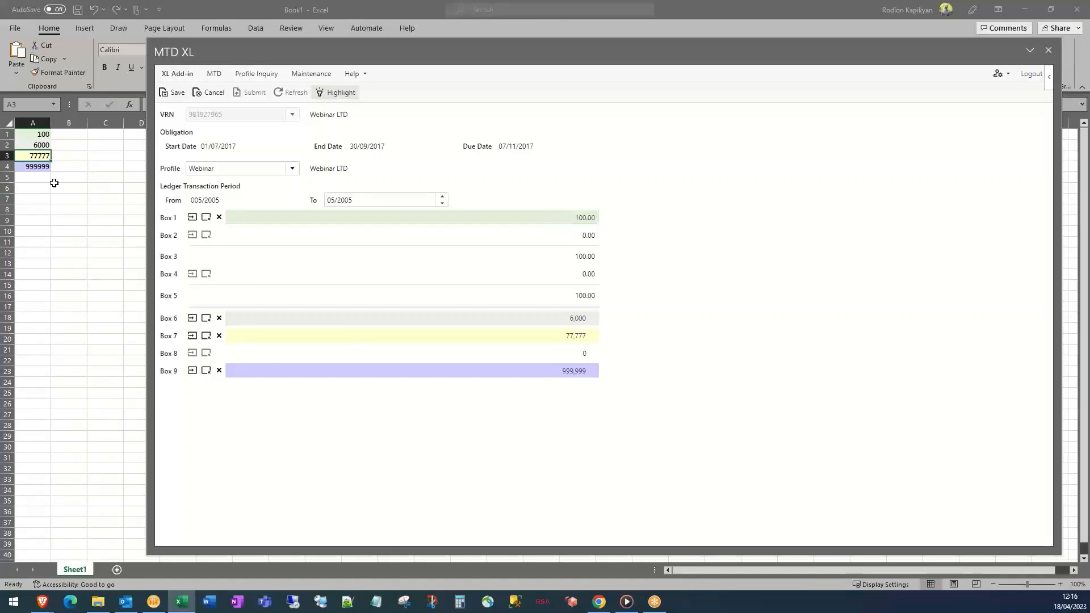
{"action": "left_click", "coordinate": [174, 94]}
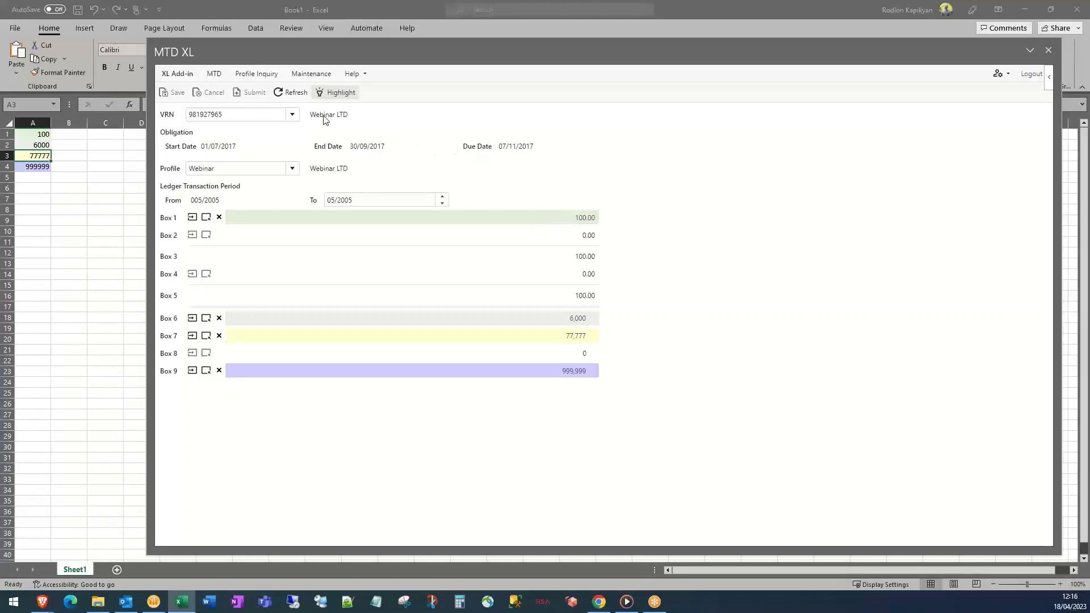
Calculate Webinar LTD's 01/07/2017 period with the Webinar profile, giving 592,564,784.87 net VAT
{"action": "left_click", "coordinate": [214, 76]}
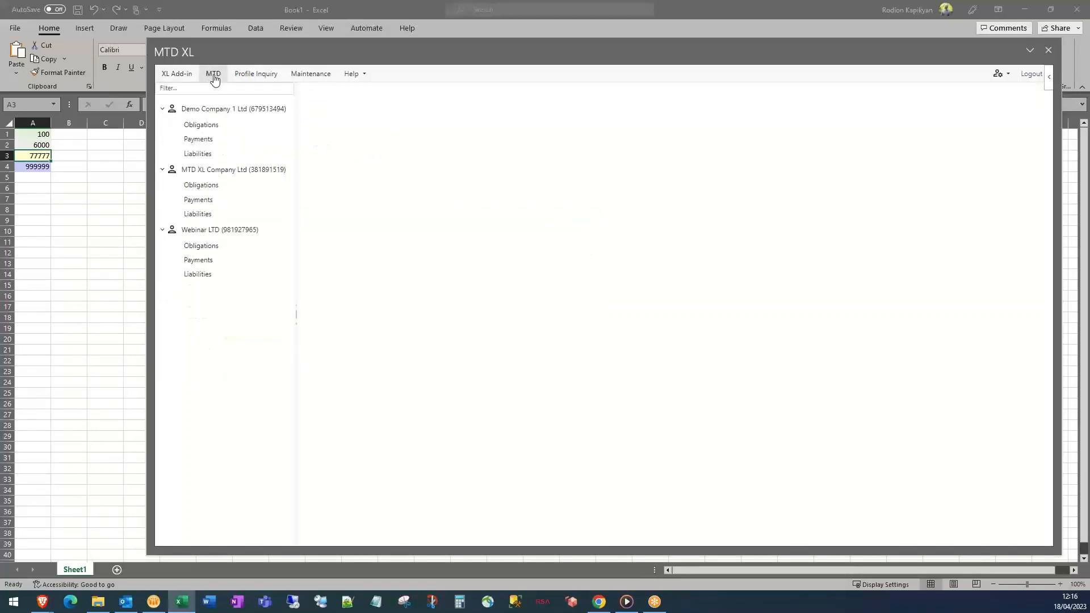
{"action": "left_click", "coordinate": [208, 250]}
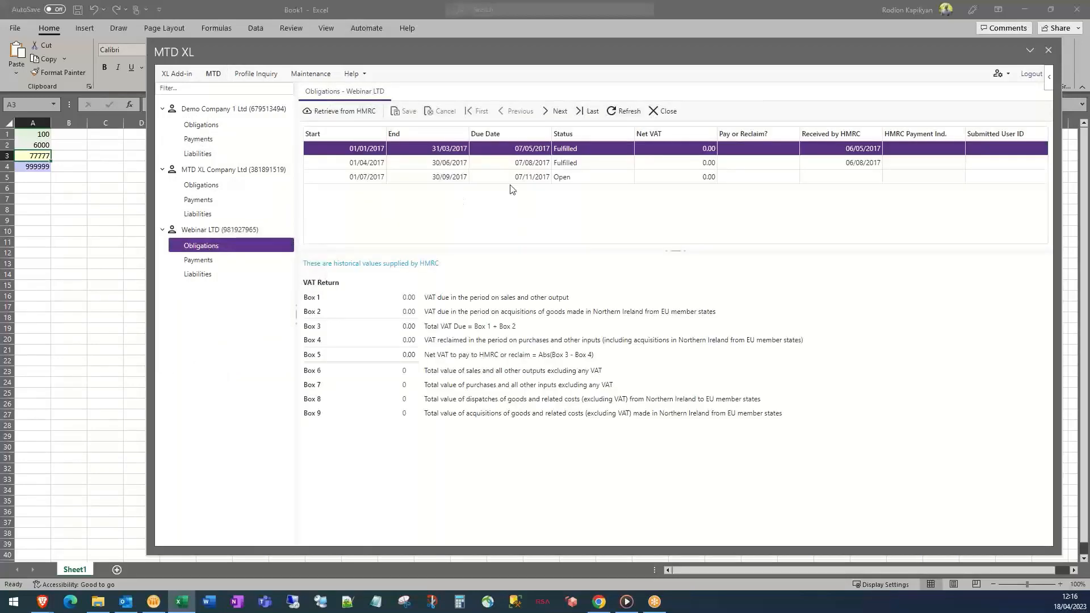
{"action": "left_click", "coordinate": [553, 177]}
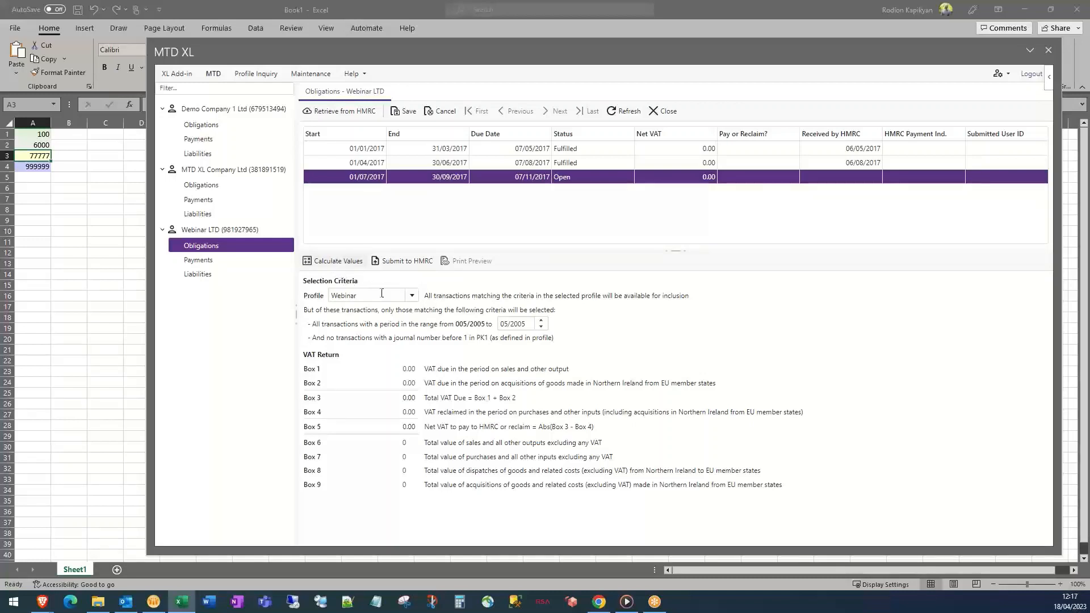
{"action": "left_click", "coordinate": [412, 297]}
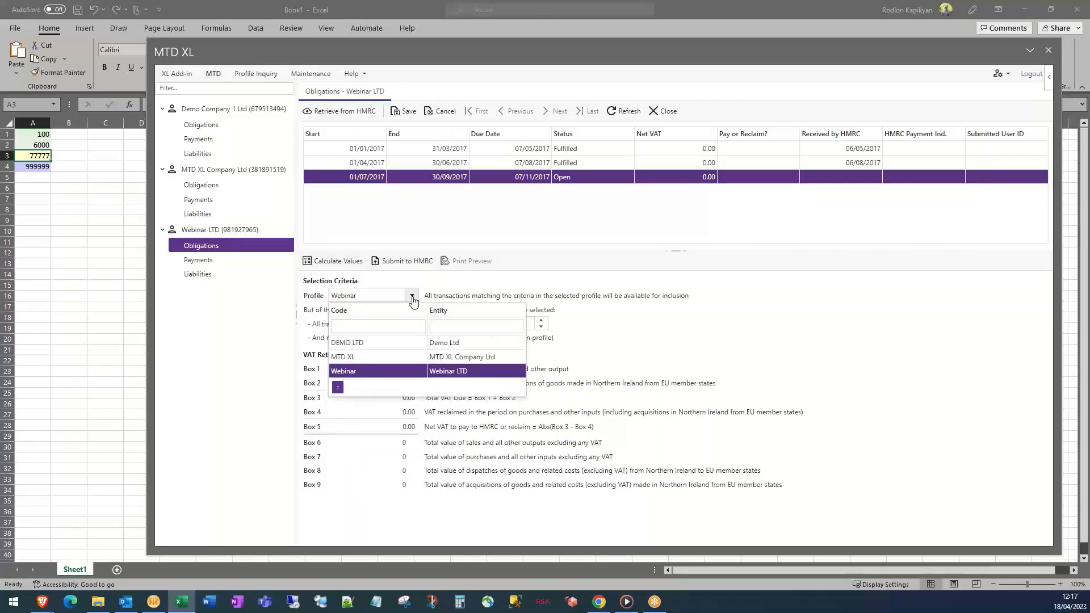
{"action": "left_click", "coordinate": [413, 298]}
{"action": "left_click", "coordinate": [412, 298]}
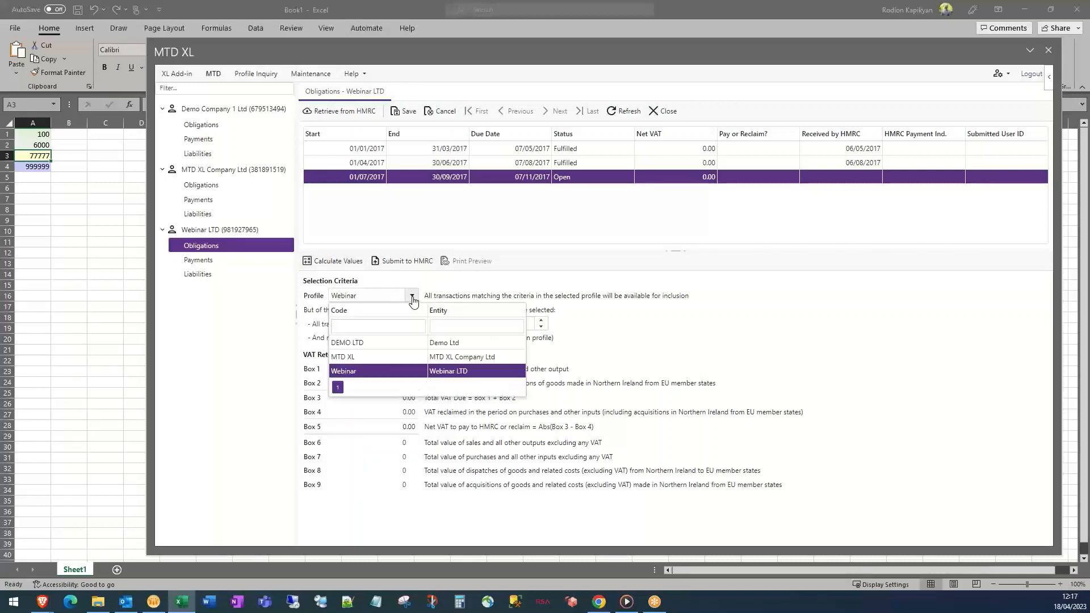
{"action": "left_click", "coordinate": [507, 287]}
{"action": "left_click", "coordinate": [327, 262]}
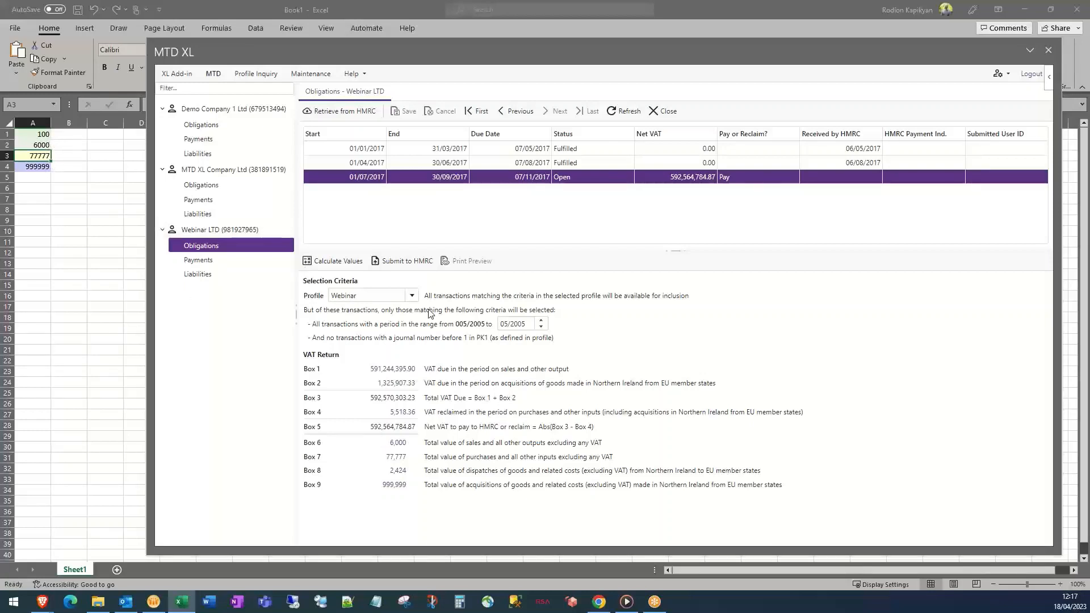
{"action": "left_click", "coordinate": [402, 370]}
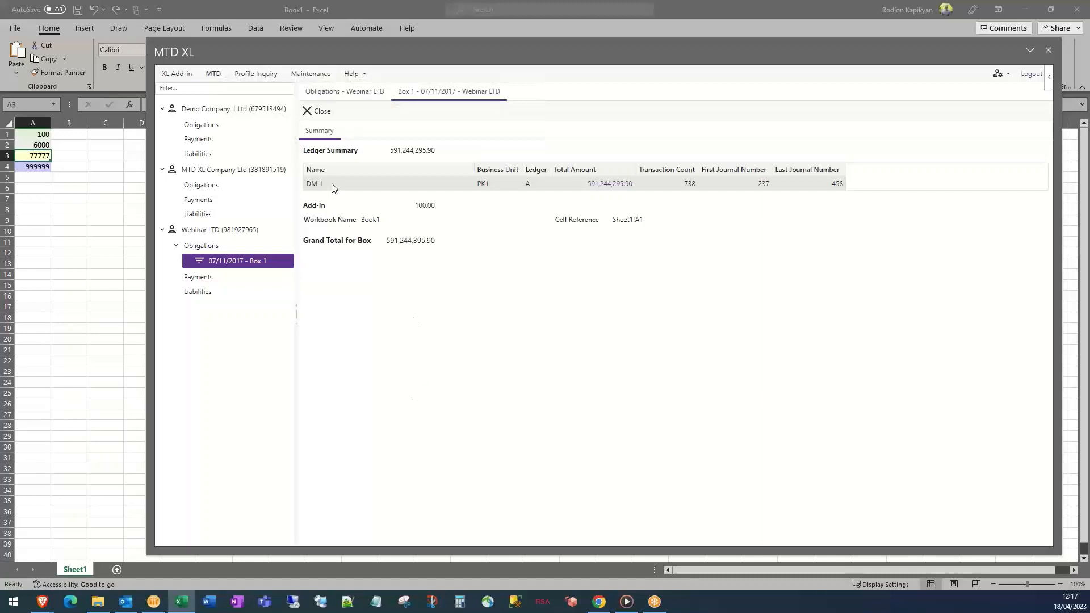
{"action": "left_click_drag", "start_coordinate": [331, 186], "coordinate": [306, 184]}
{"action": "left_click", "coordinate": [632, 183]}
{"action": "left_click_drag", "start_coordinate": [441, 208], "coordinate": [413, 208]}
{"action": "left_click", "coordinate": [392, 152]}
{"action": "left_click_drag", "start_coordinate": [392, 153], "coordinate": [433, 154]}
{"action": "left_click", "coordinate": [431, 209]}
{"action": "left_click_drag", "start_coordinate": [432, 211], "coordinate": [426, 241]}
{"action": "left_click", "coordinate": [322, 112]}
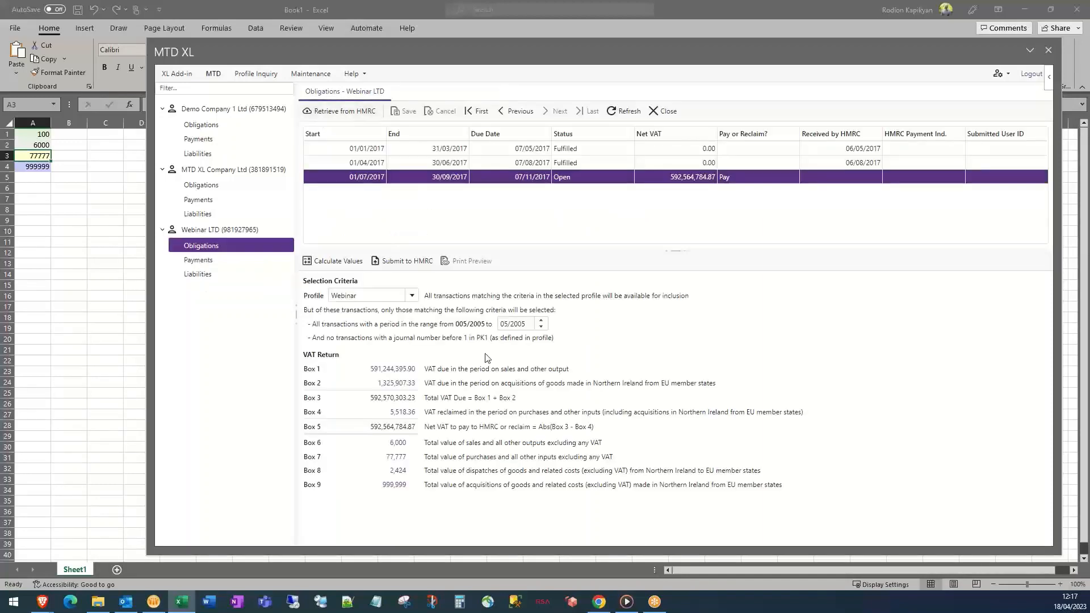
{"action": "left_click", "coordinate": [414, 385]}
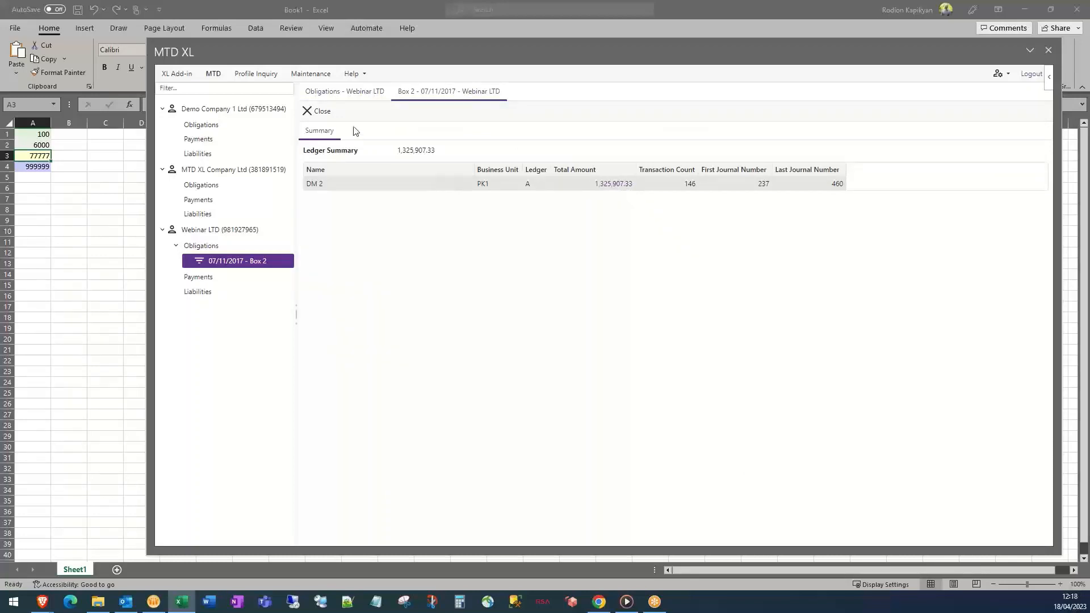
{"action": "left_click", "coordinate": [316, 111]}
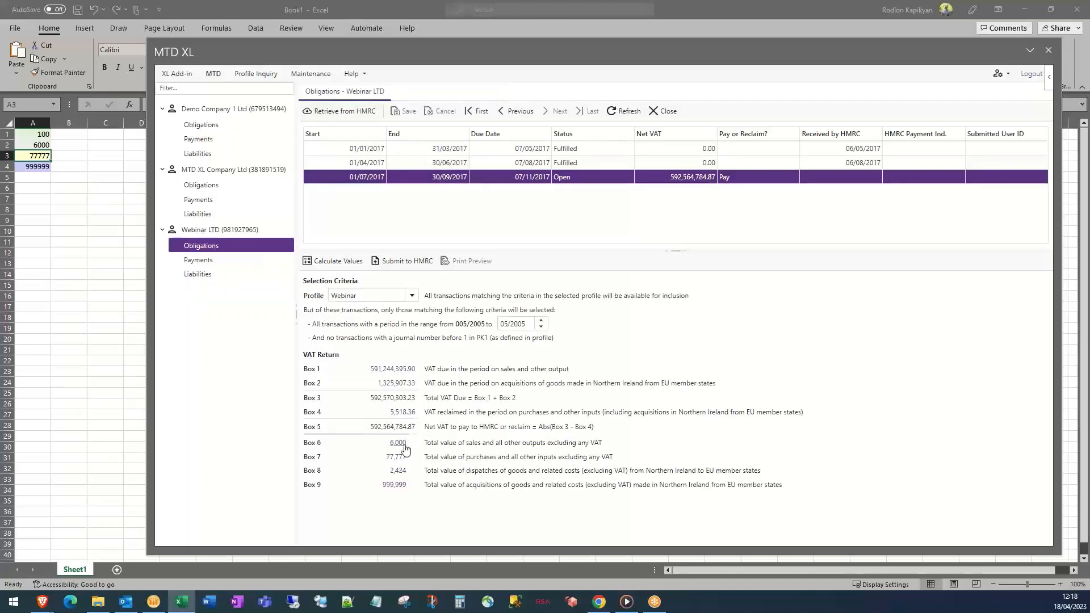
{"action": "left_click", "coordinate": [401, 444]}
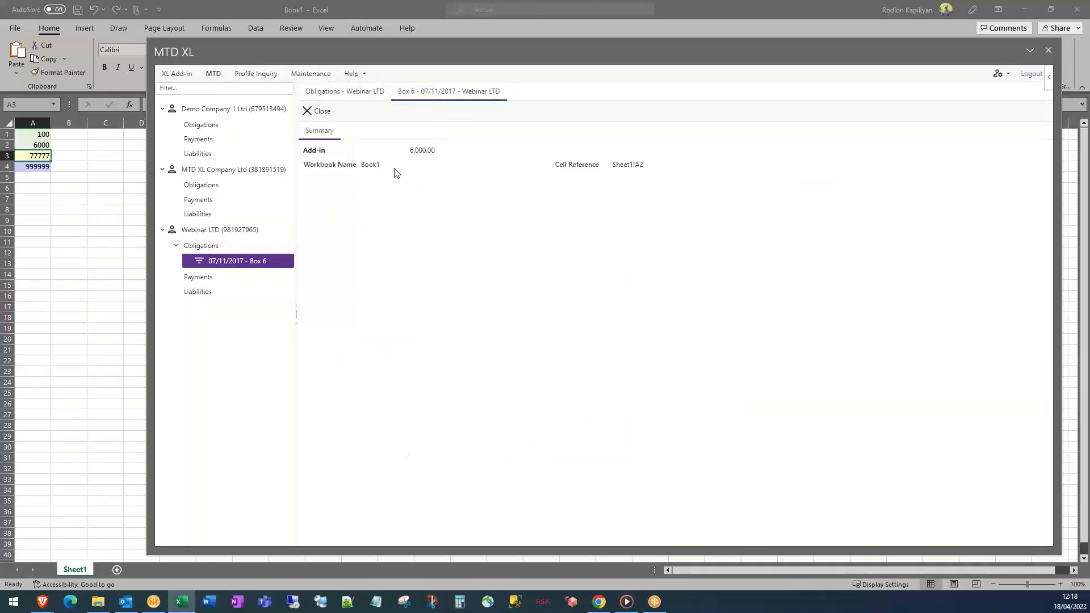
{"action": "left_click", "coordinate": [311, 110]}
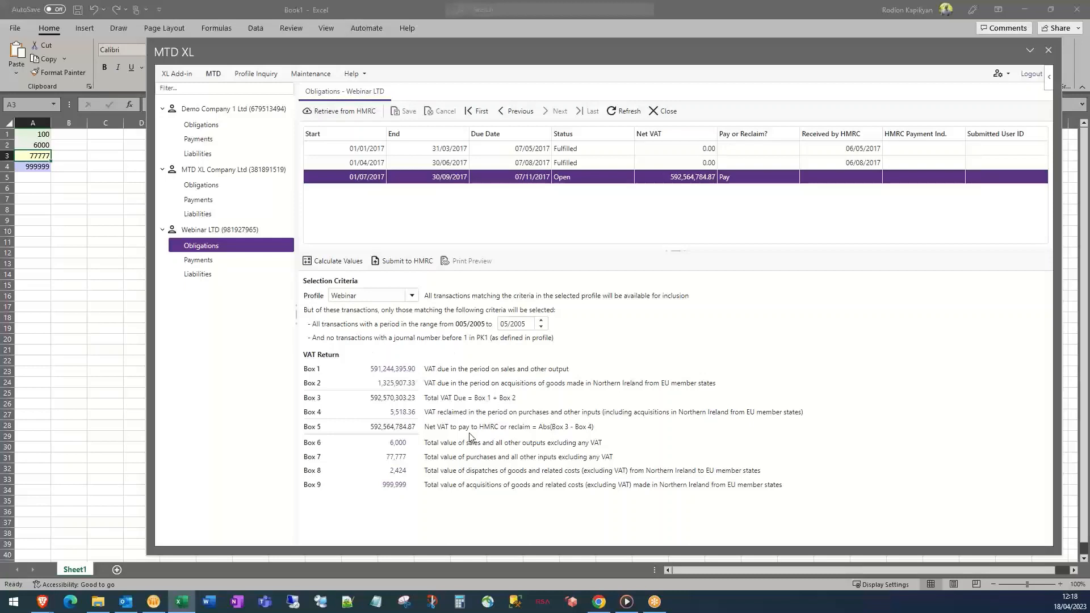
Submit the 01/07/2017–30/09/2017 return to HMRC, accepting the legal declaration
{"action": "left_click", "coordinate": [403, 268]}
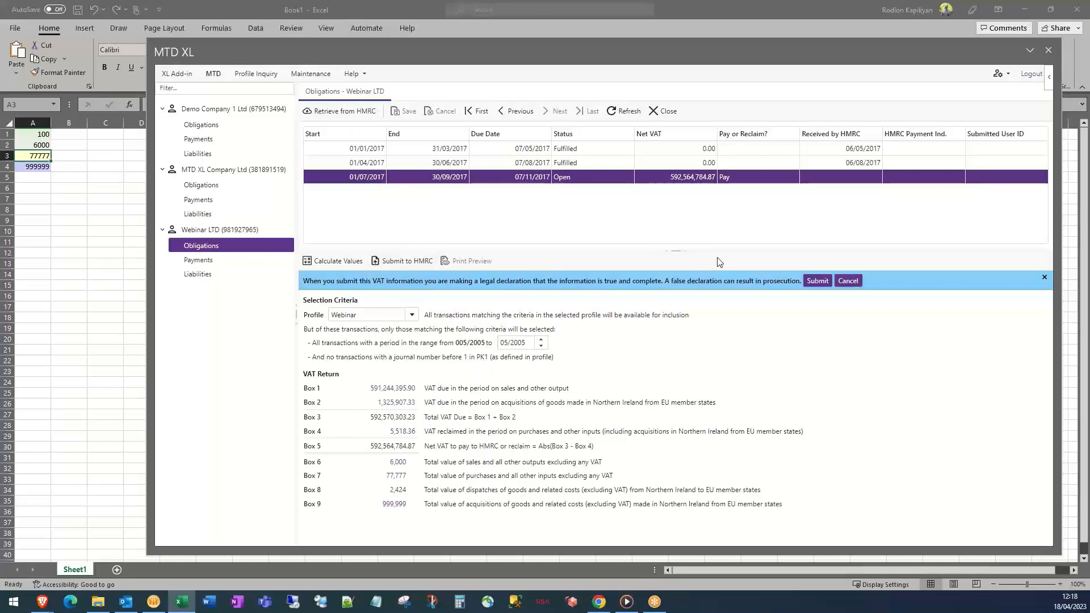
{"action": "left_click", "coordinate": [818, 284]}
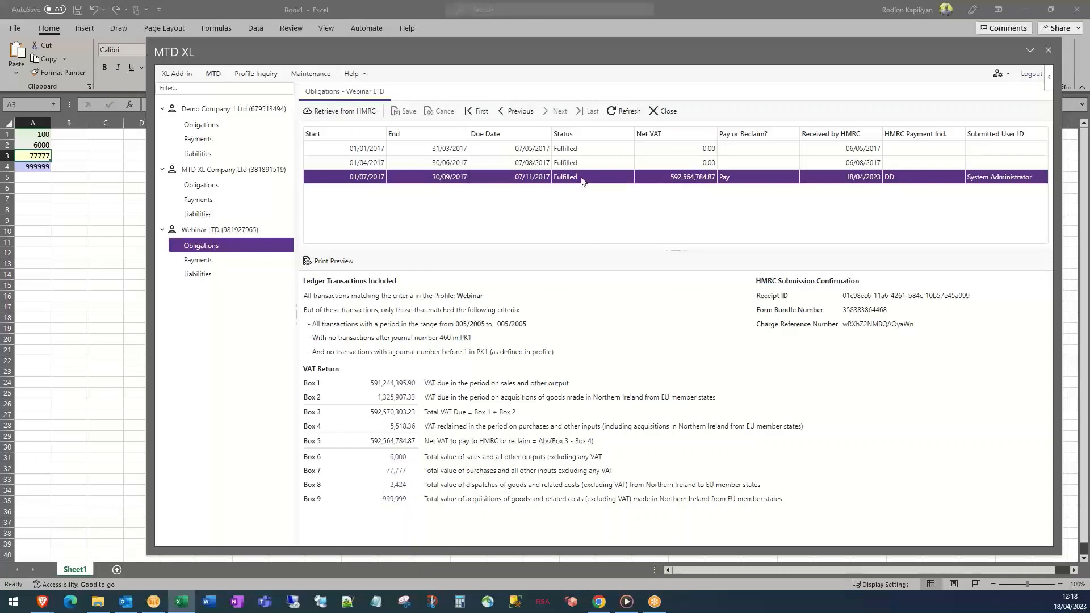
Check the return's Fulfilled status, HMRC received date and submitting user
{"action": "left_click_drag", "start_coordinate": [577, 177], "coordinate": [554, 177]}
{"action": "left_click", "coordinate": [578, 177]}
{"action": "left_click_drag", "start_coordinate": [842, 178], "coordinate": [865, 177]}
{"action": "left_click_drag", "start_coordinate": [1011, 176], "coordinate": [990, 176]}
{"action": "left_click", "coordinate": [550, 201]}
Preview the submission report, scroll through its boxes and export formats, then close it
{"action": "left_click", "coordinate": [332, 263]}
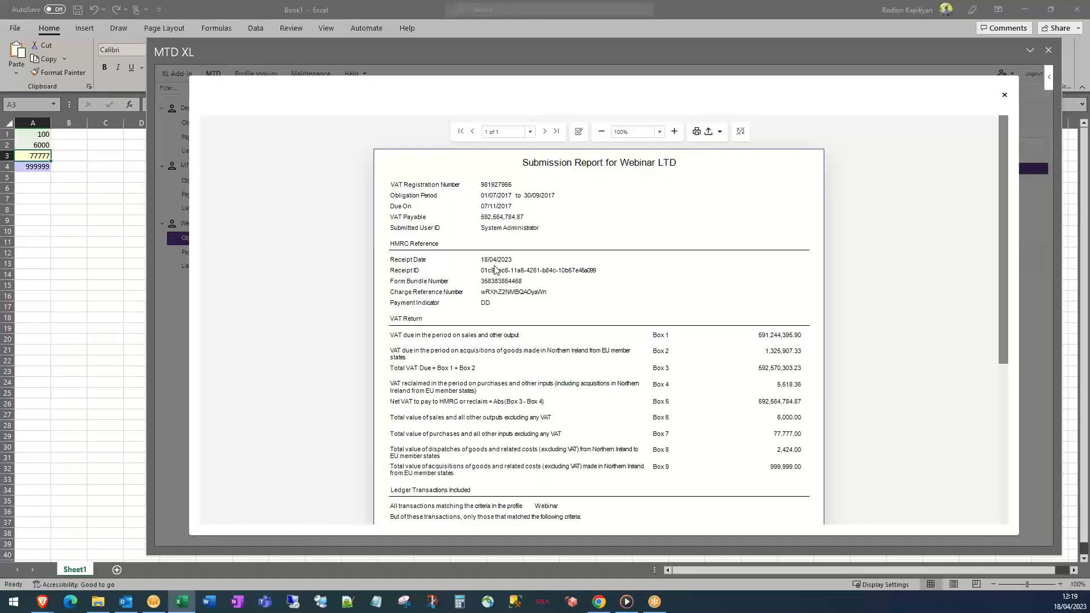
{"action": "left_click", "coordinate": [764, 339]}
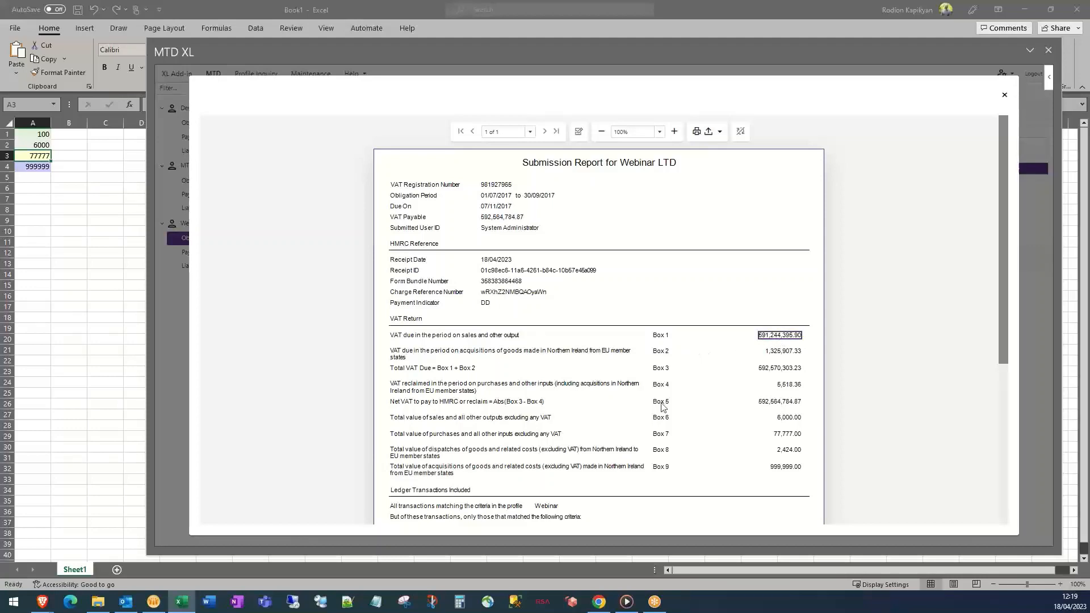
{"action": "scroll", "coordinate": [716, 425], "scroll_direction": "down", "scroll_amount": 1}
{"action": "scroll", "coordinate": [720, 424], "scroll_direction": "down", "scroll_amount": 2}
{"action": "scroll", "coordinate": [717, 420], "scroll_direction": "down", "scroll_amount": 3}
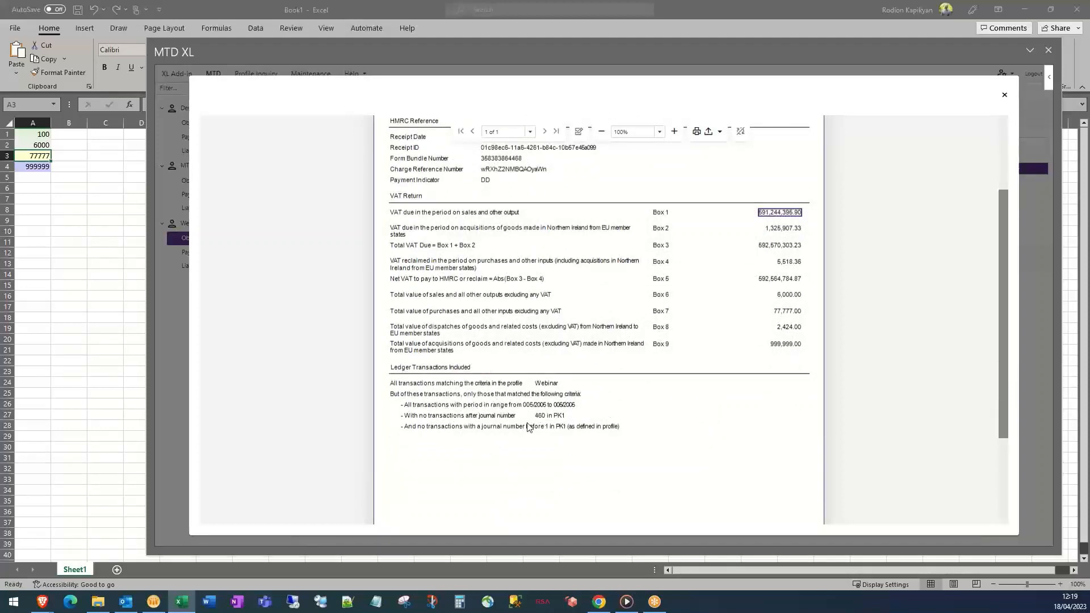
{"action": "scroll", "coordinate": [636, 436], "scroll_direction": "up", "scroll_amount": 6}
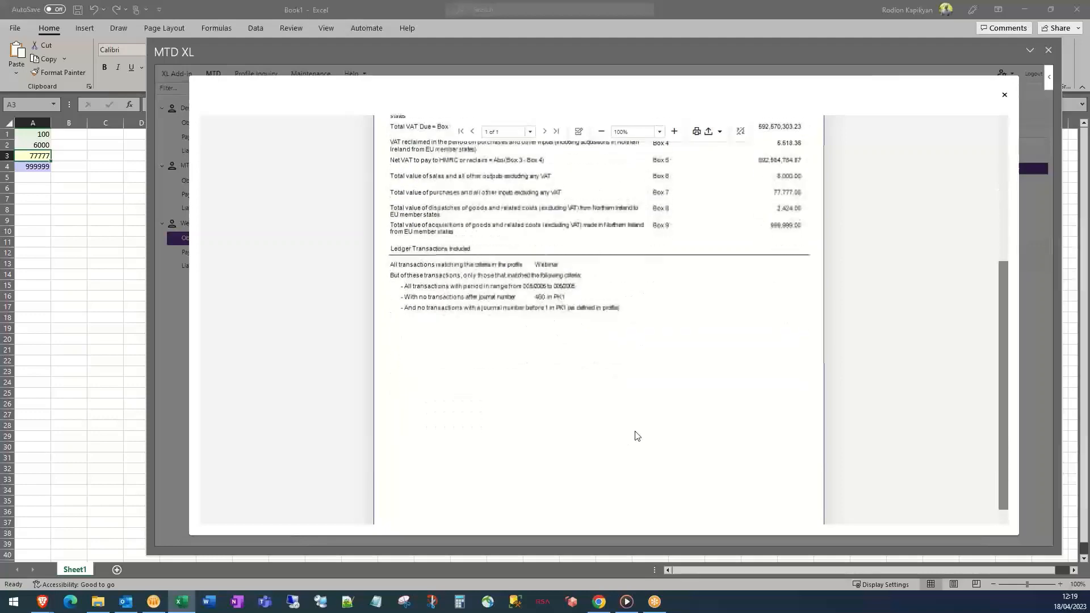
{"action": "left_click", "coordinate": [714, 135]}
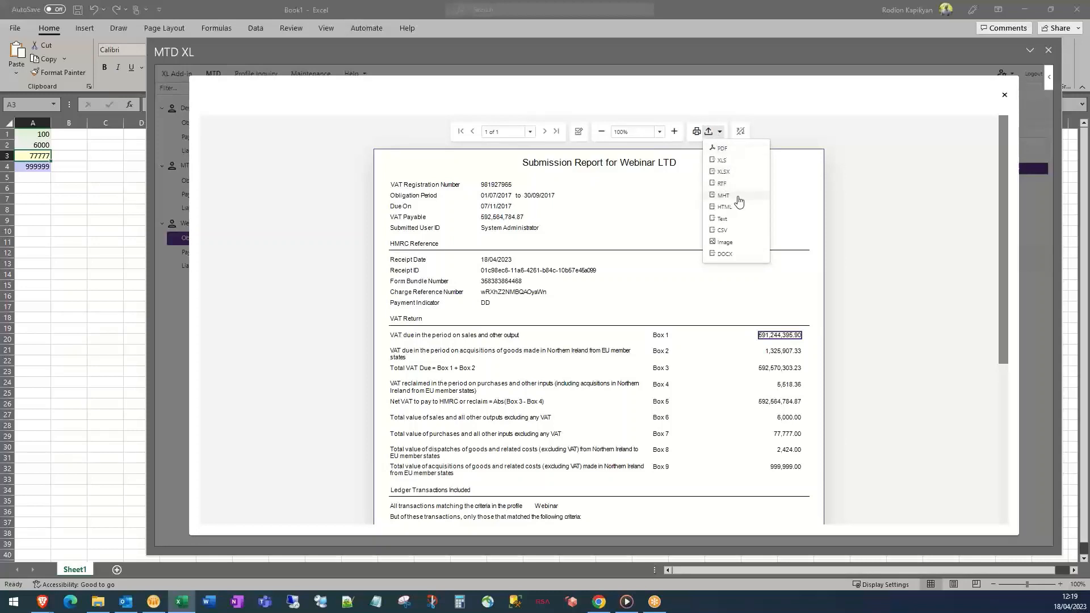
{"action": "left_click", "coordinate": [666, 211]}
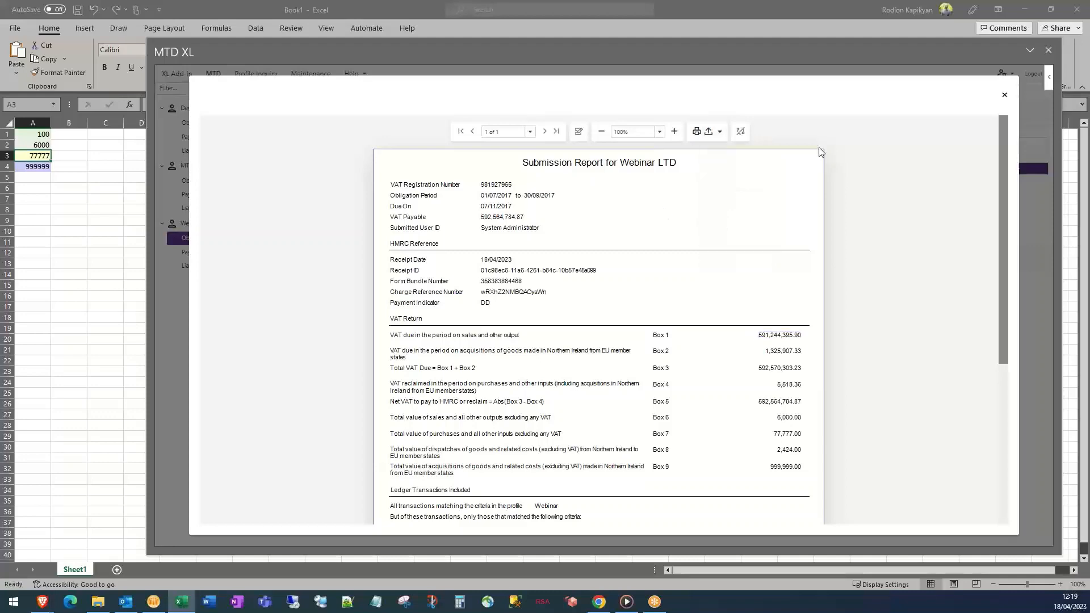
{"action": "left_click", "coordinate": [1006, 98]}
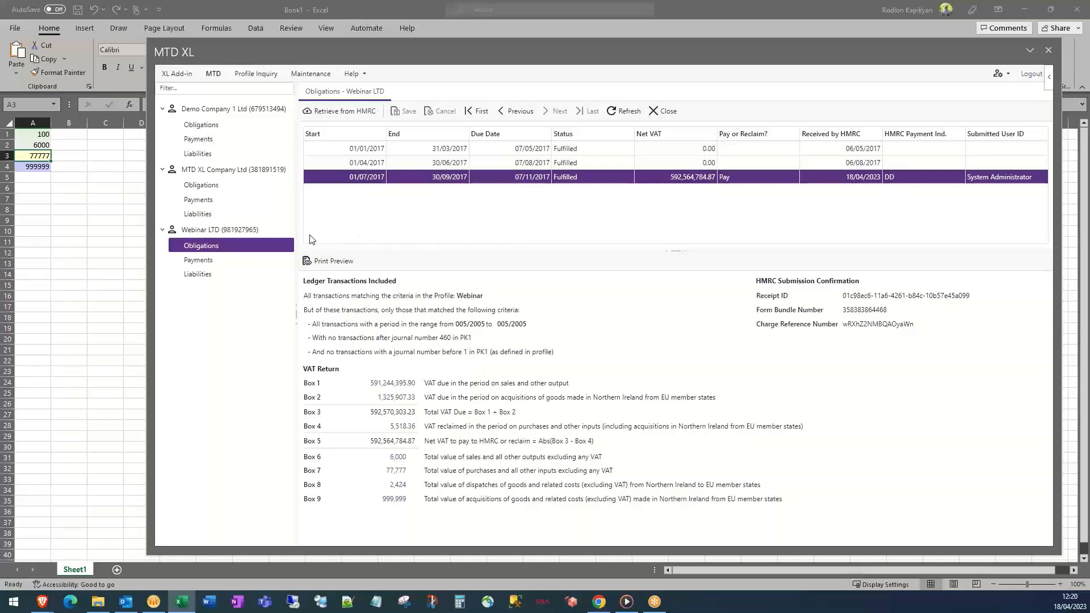
Retrieve Webinar LTD's payments from HMRC and check the 12/03/2017 payment of 1,000.00
{"action": "left_click", "coordinate": [208, 264]}
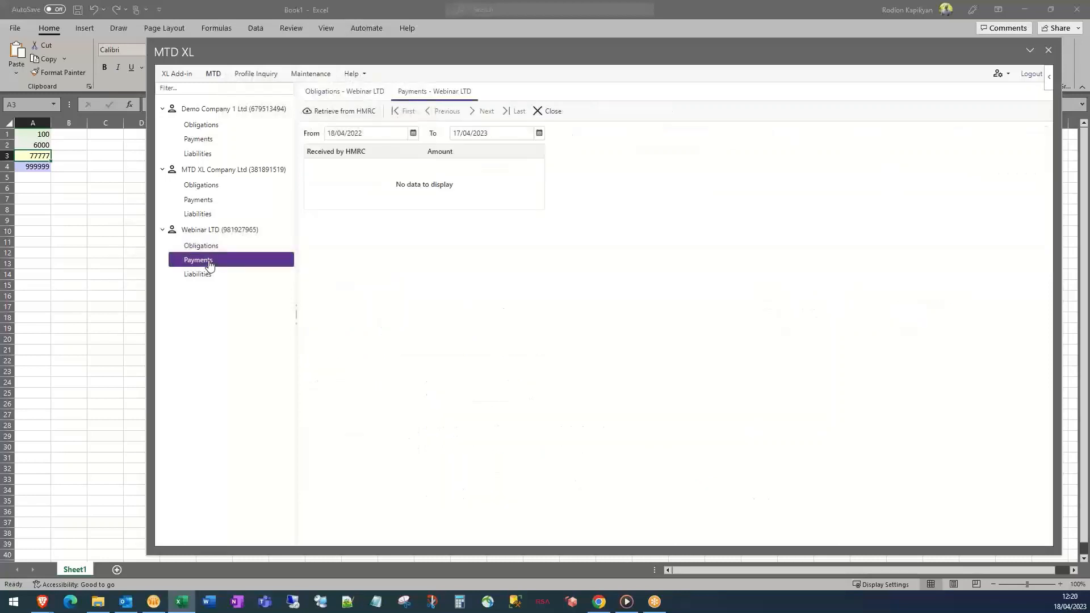
{"action": "left_click", "coordinate": [317, 111]}
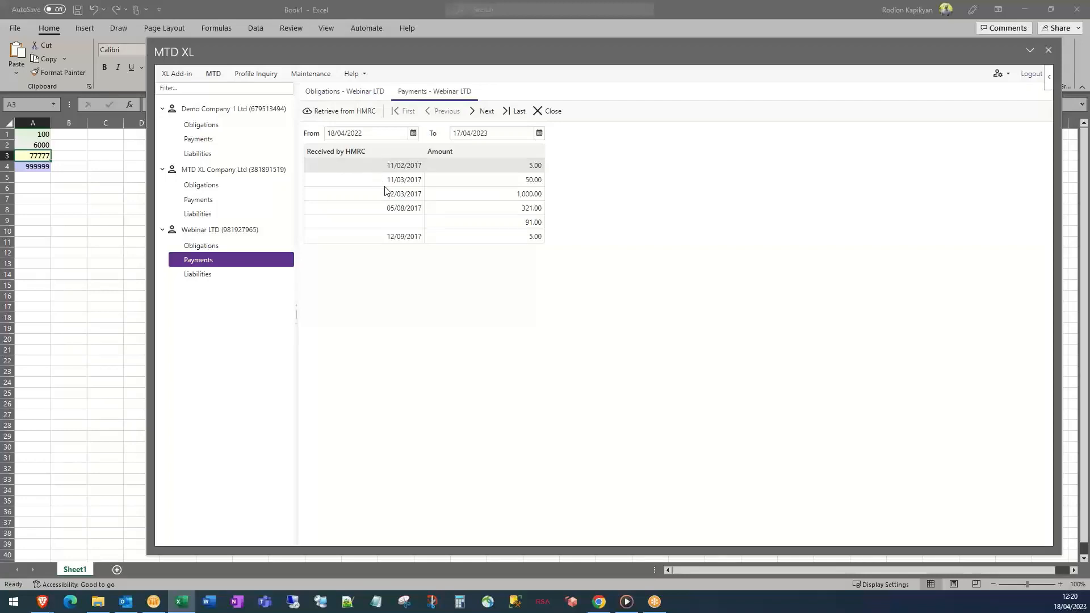
{"action": "left_click_drag", "start_coordinate": [386, 194], "coordinate": [413, 197]}
{"action": "left_click_drag", "start_coordinate": [516, 194], "coordinate": [534, 195]}
Retrieve Webinar LTD's liabilities, check the first due date, then go back to Payments and Obligations
{"action": "left_click", "coordinate": [241, 276]}
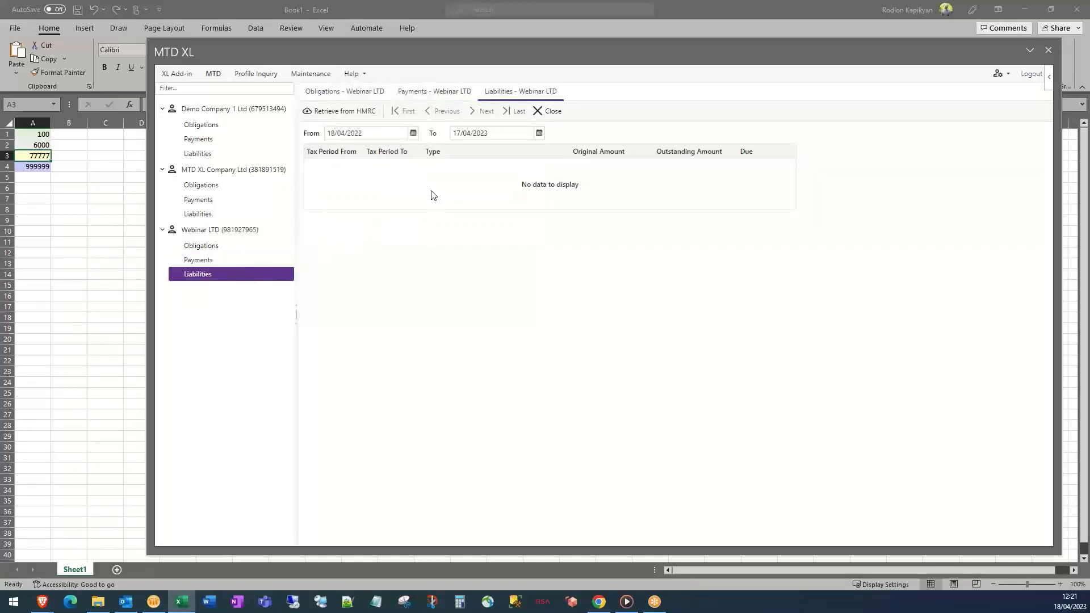
{"action": "left_click", "coordinate": [355, 116]}
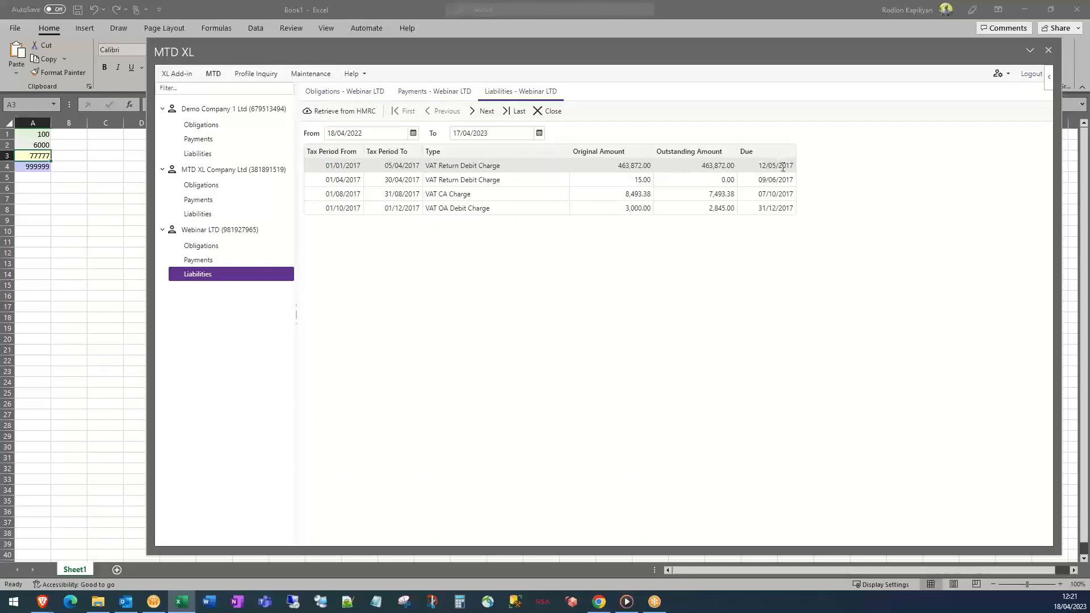
{"action": "left_click_drag", "start_coordinate": [791, 167], "coordinate": [772, 167]}
{"action": "left_click", "coordinate": [214, 263]}
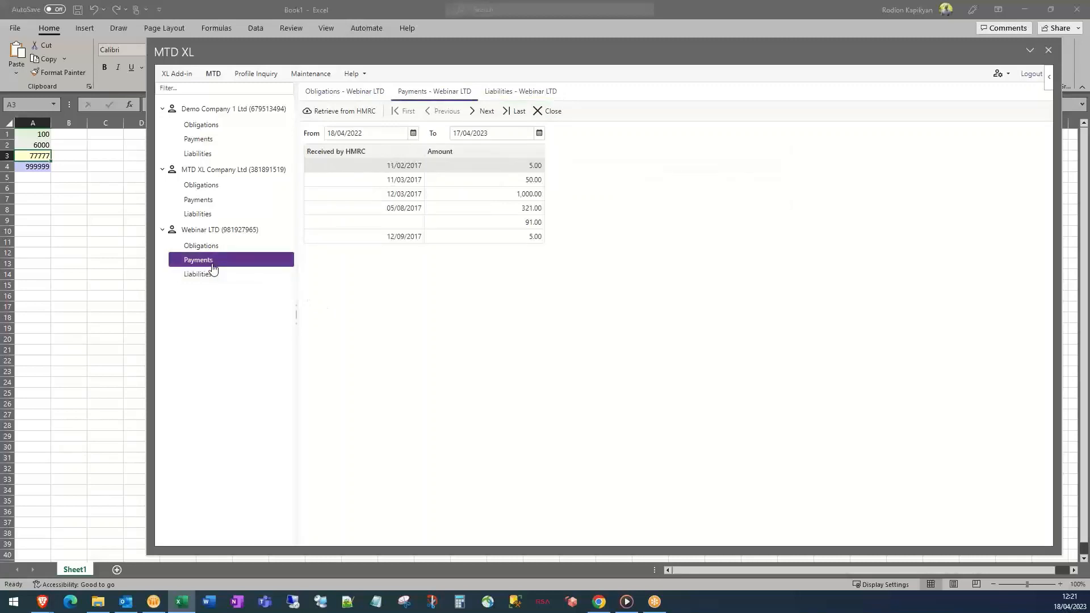
{"action": "left_click", "coordinate": [206, 251]}
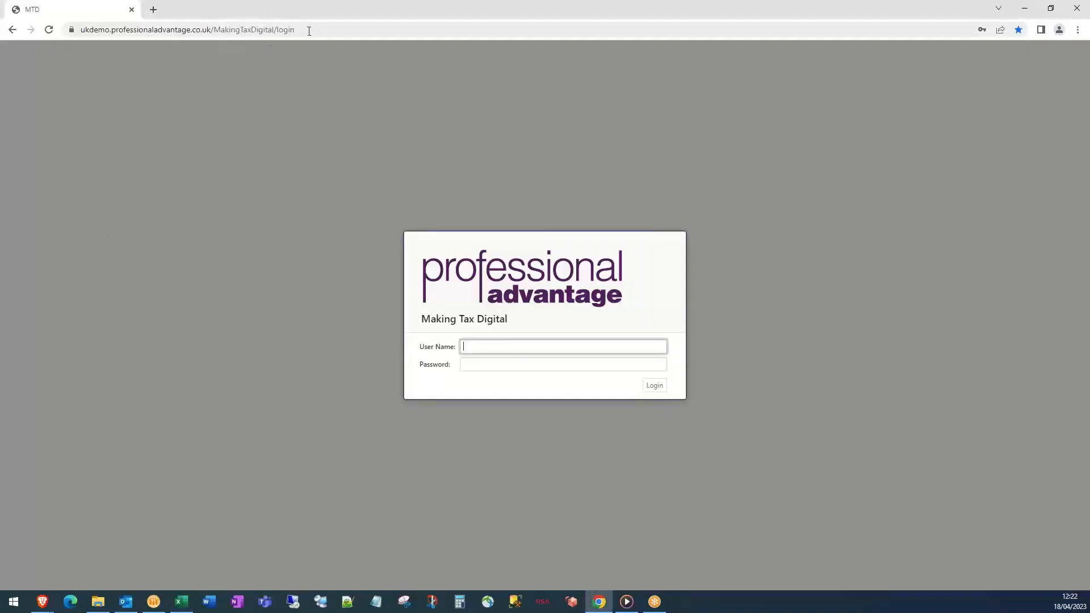
Log in to the MTD web app with the saved user name and the account password
{"action": "left_click", "coordinate": [210, 29]}
{"action": "left_click", "coordinate": [530, 345]}
{"action": "left_click", "coordinate": [522, 373]}
{"action": "left_click", "coordinate": [516, 365]}
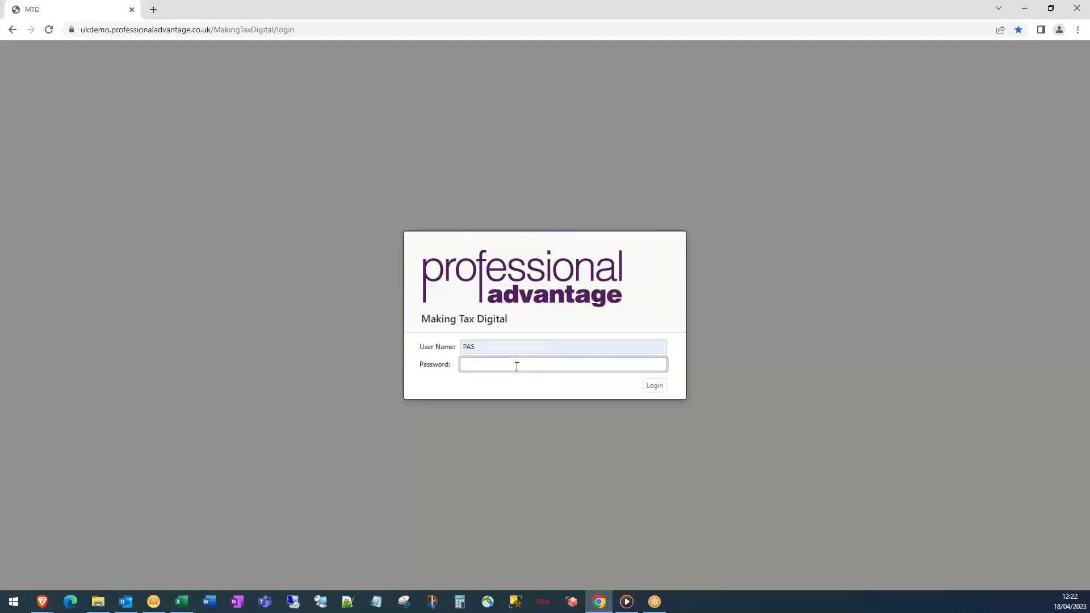
{"action": "type", "text": "•••••••"}
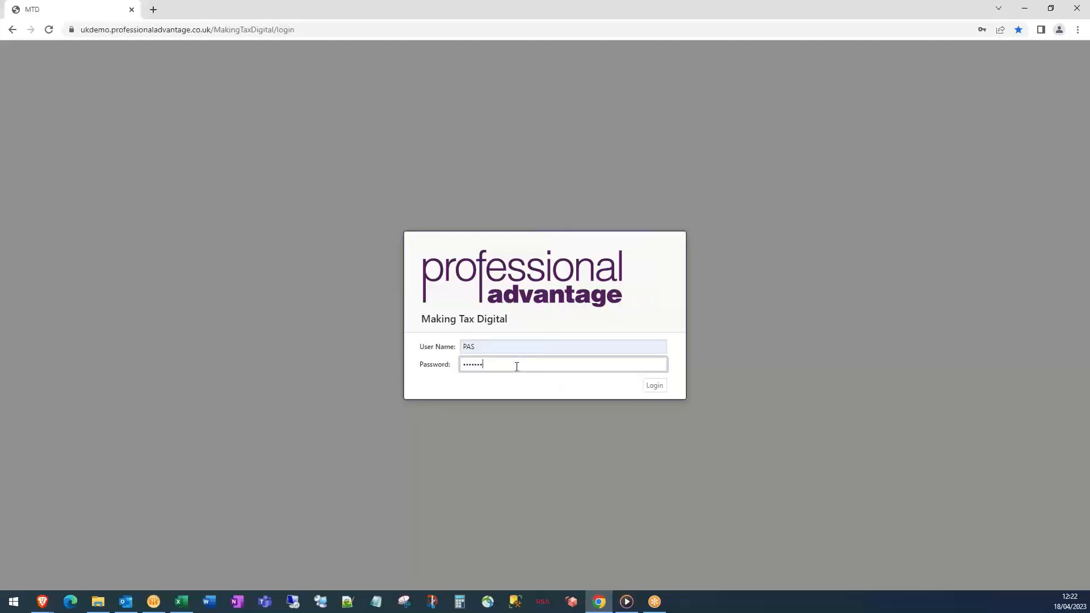
{"action": "key", "text": "Return"}
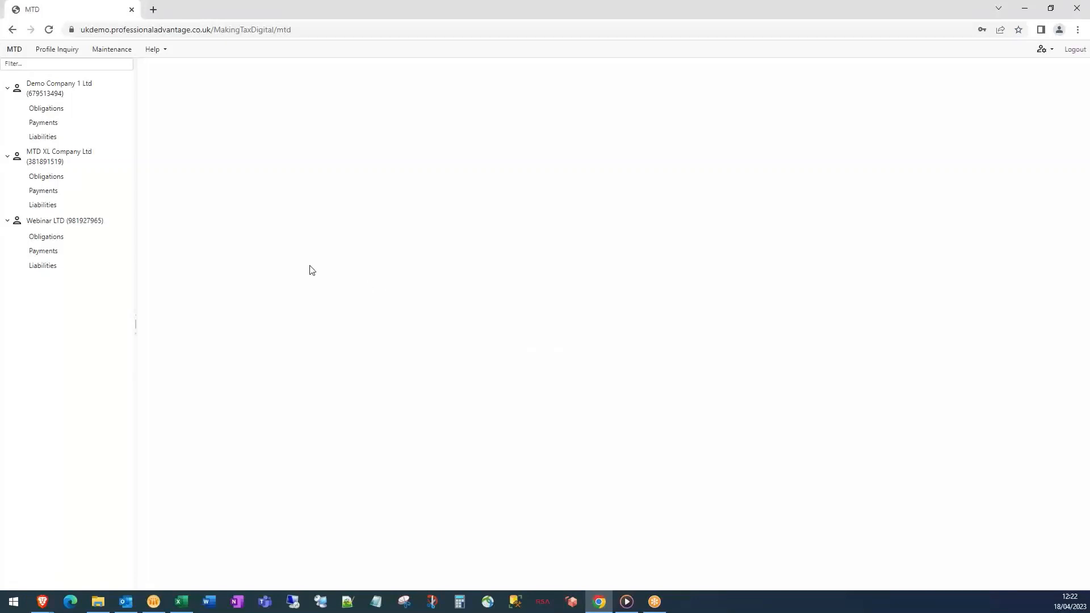
Open Webinar LTD's 7/1/2017–9/30/2017 return and inspect its Box 2 ledger breakdown
{"action": "left_click", "coordinate": [49, 241]}
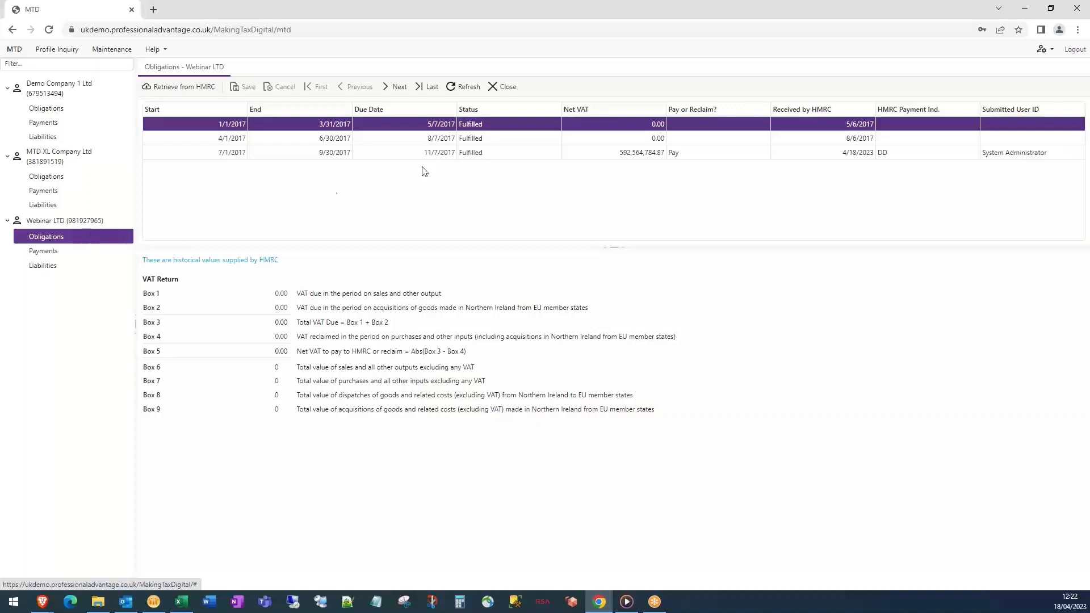
{"action": "left_click", "coordinate": [463, 152]}
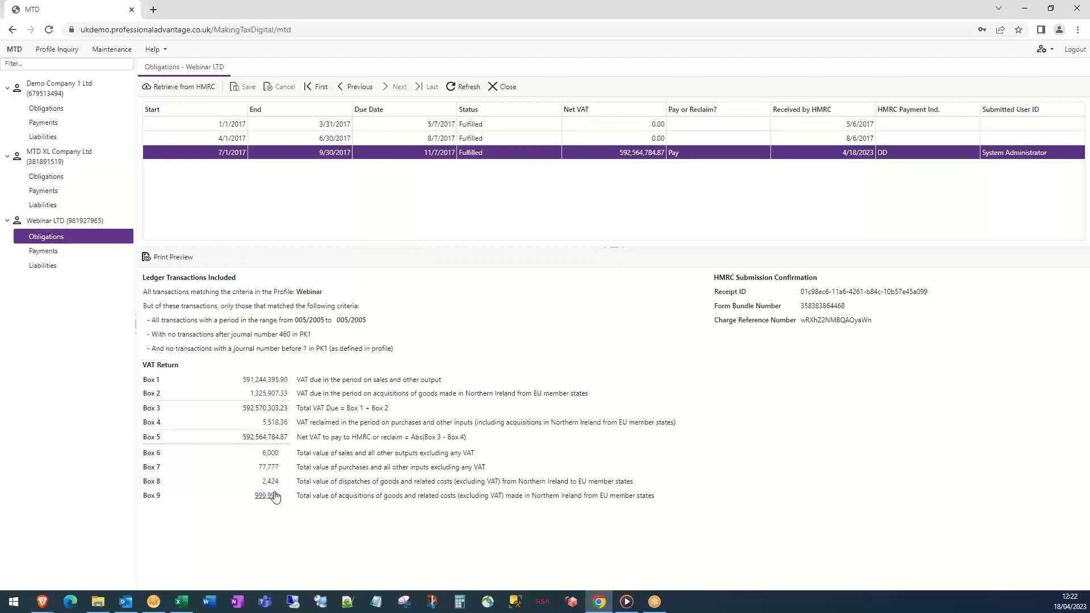
{"action": "left_click", "coordinate": [271, 394]}
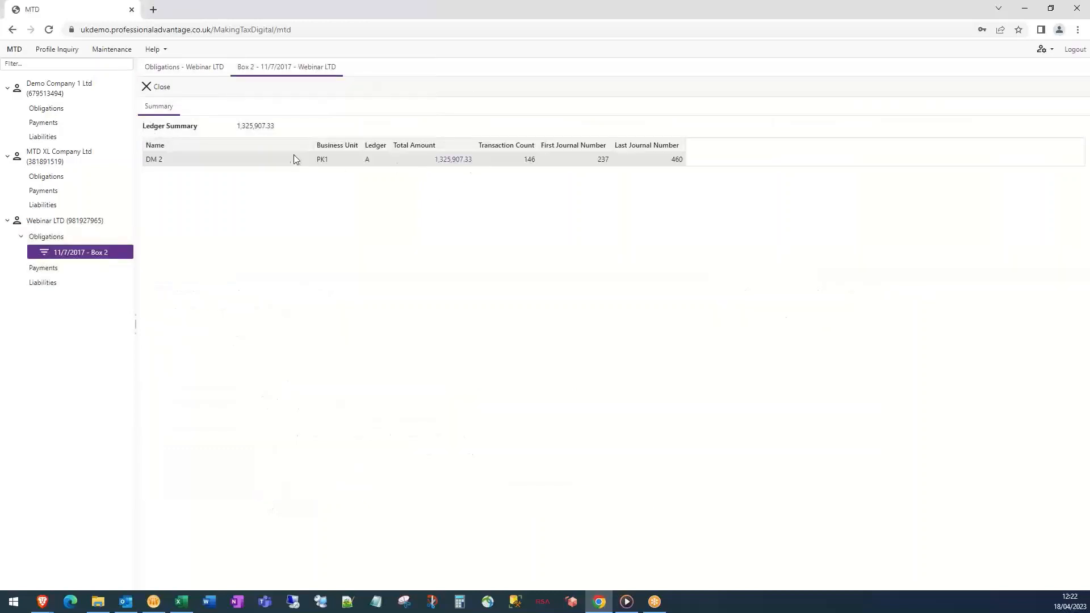
{"action": "left_click", "coordinate": [157, 91]}
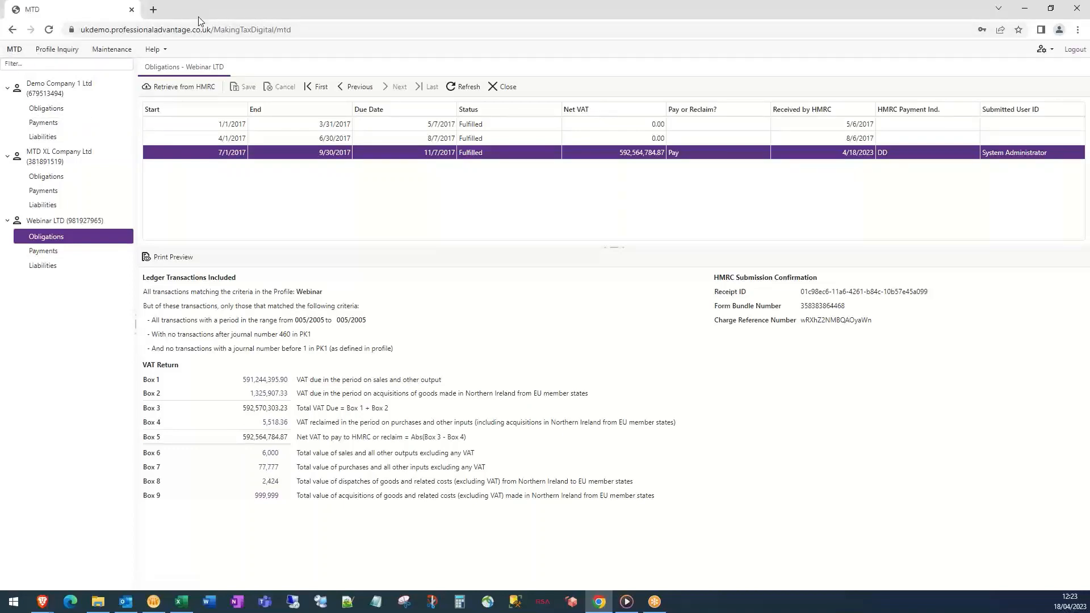
{"action": "left_click_drag", "start_coordinate": [204, 18], "coordinate": [454, 70]}
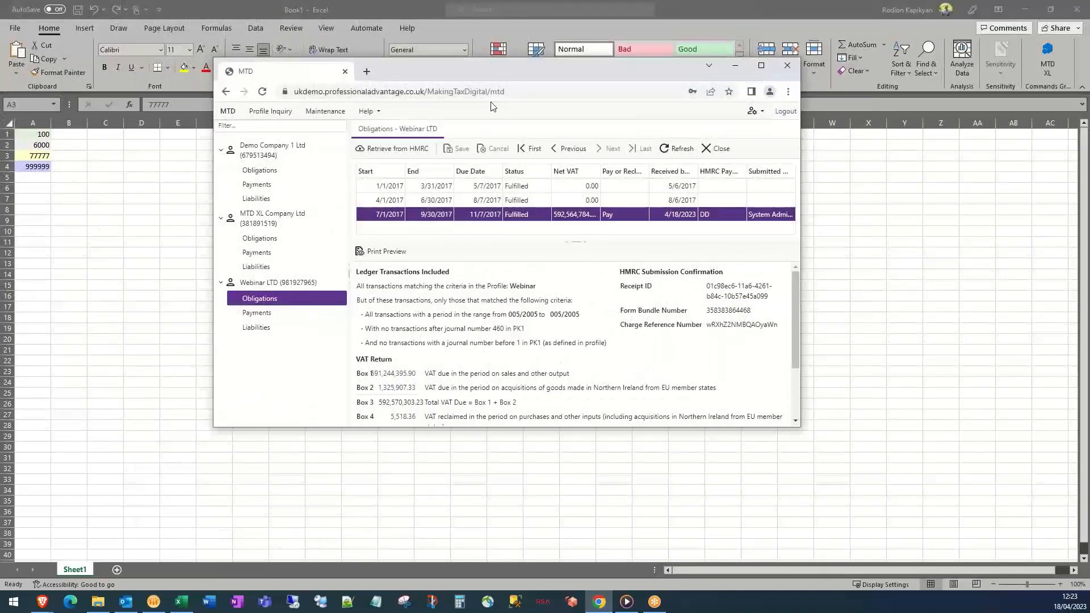
{"action": "double_click", "coordinate": [454, 70]}
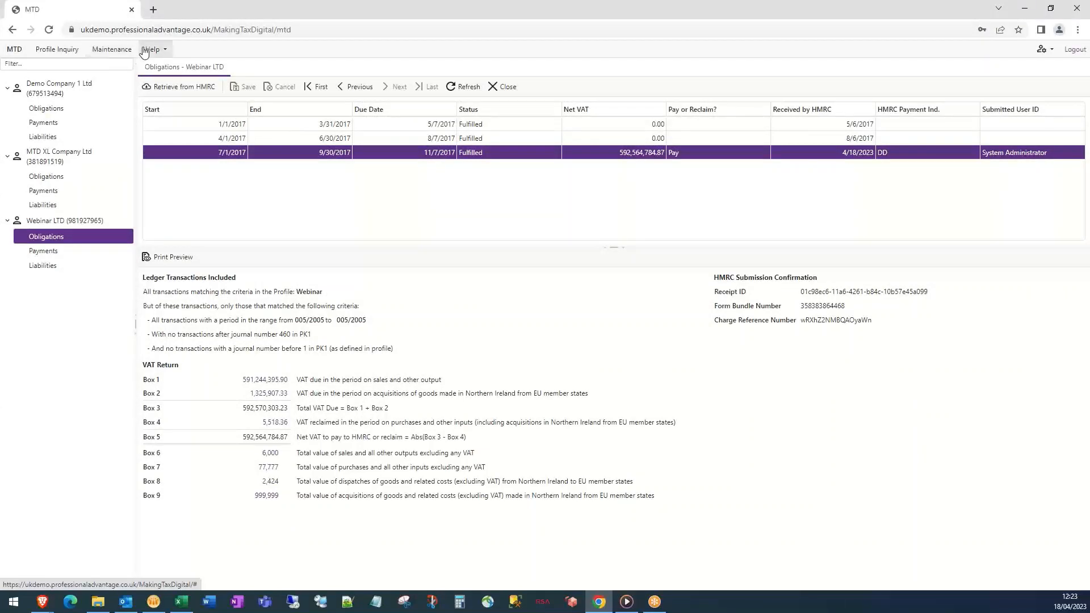
{"action": "left_click", "coordinate": [126, 50]}
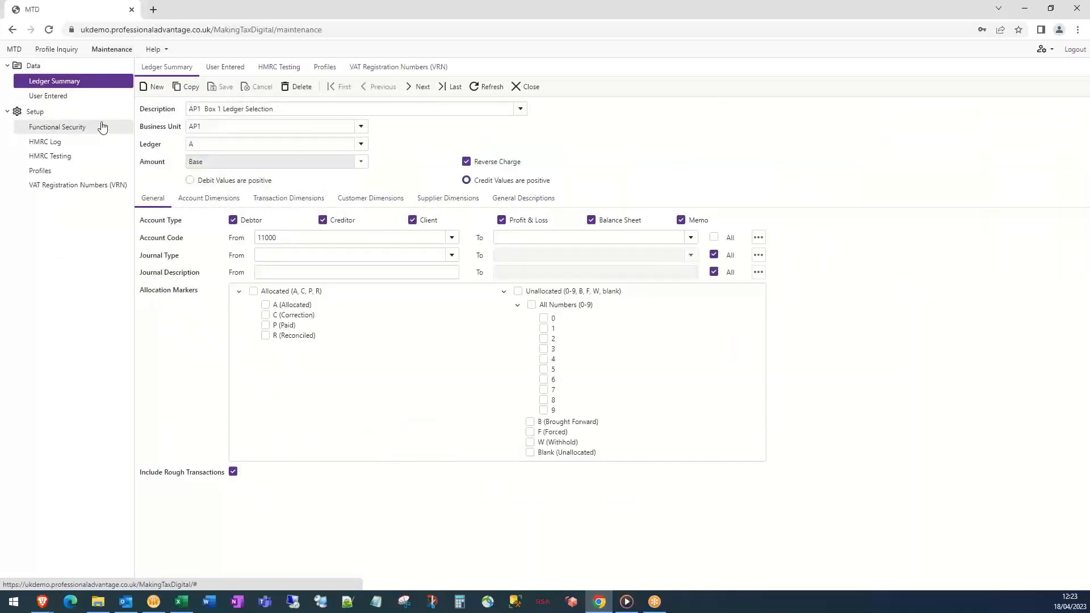
{"action": "left_click", "coordinate": [64, 147]}
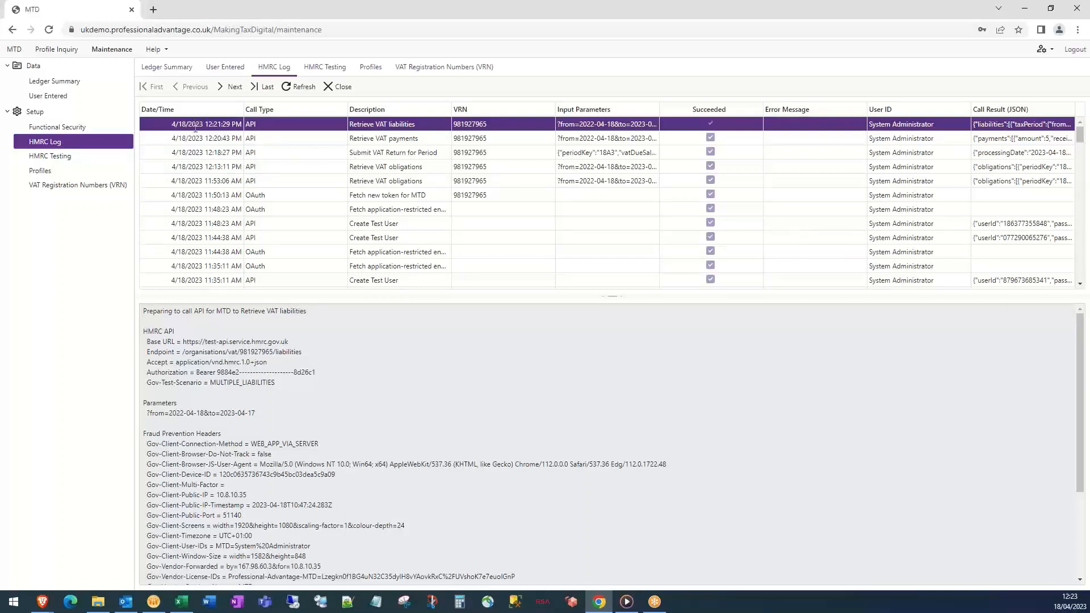
{"action": "left_click", "coordinate": [396, 154]}
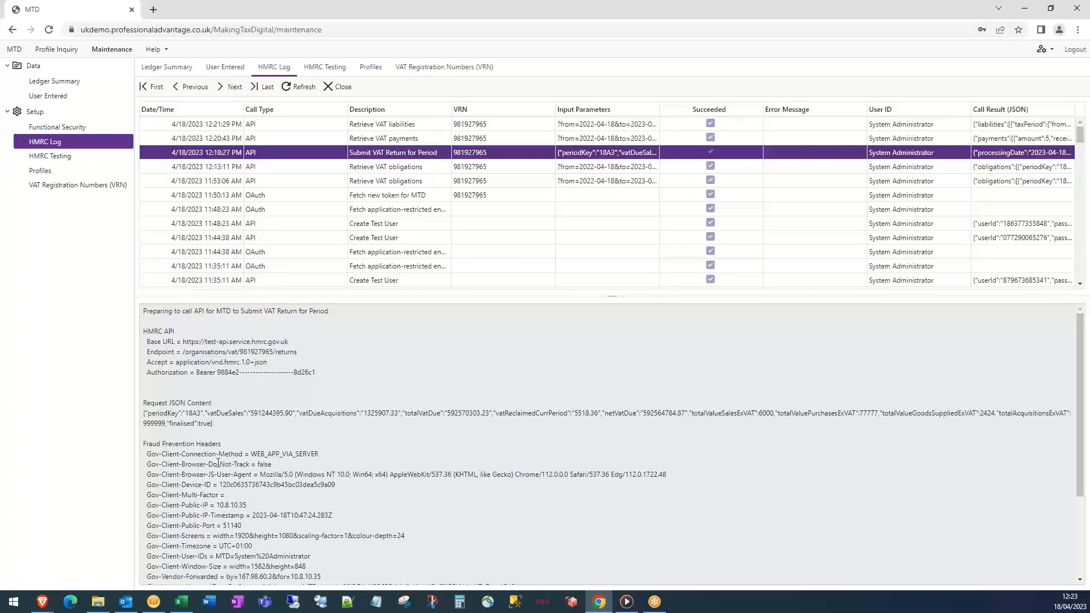
{"action": "scroll", "coordinate": [218, 462], "scroll_direction": "down", "scroll_amount": 3}
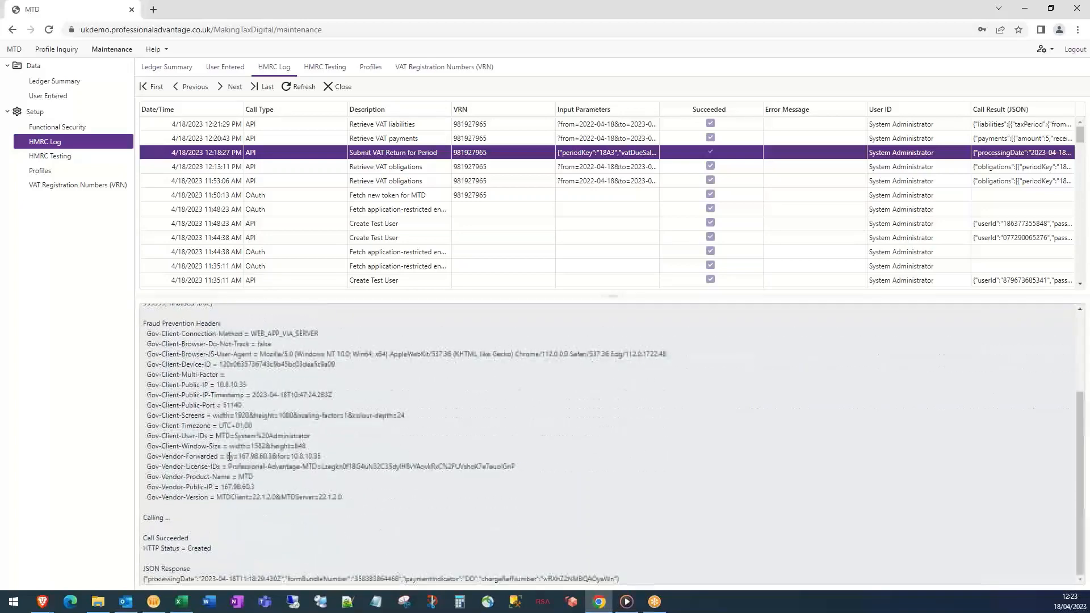
{"action": "scroll", "coordinate": [254, 460], "scroll_direction": "up", "scroll_amount": 1}
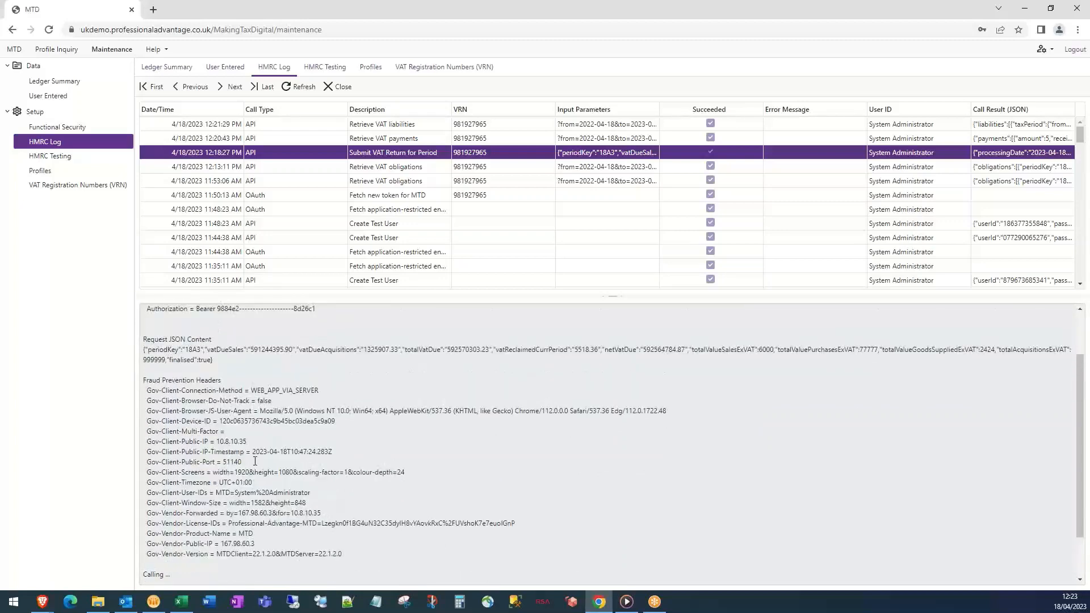
{"action": "scroll", "coordinate": [255, 461], "scroll_direction": "up", "scroll_amount": 1}
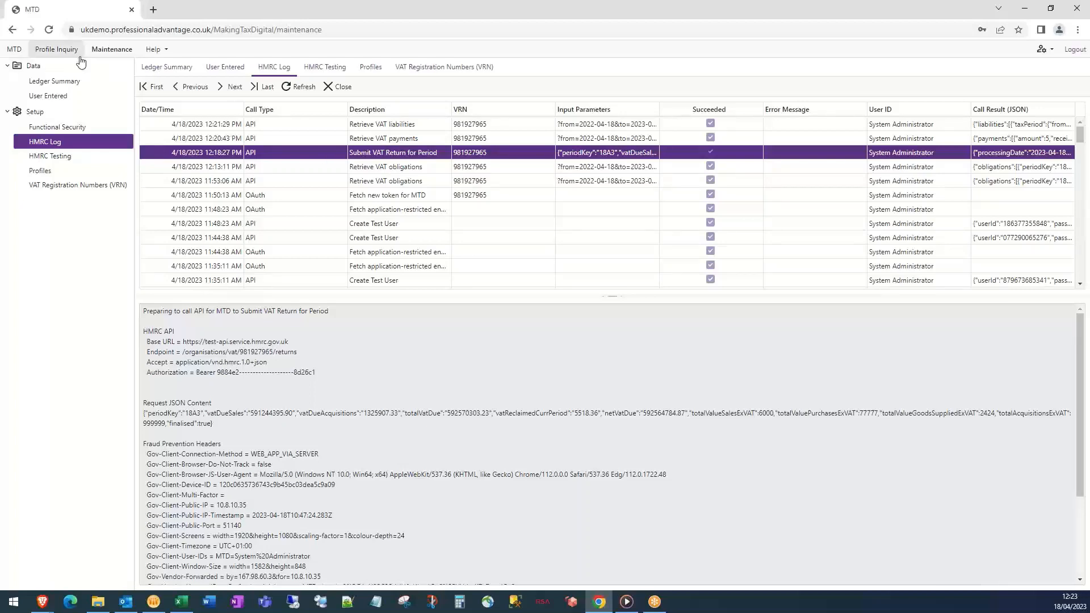
{"action": "left_click", "coordinate": [14, 50]}
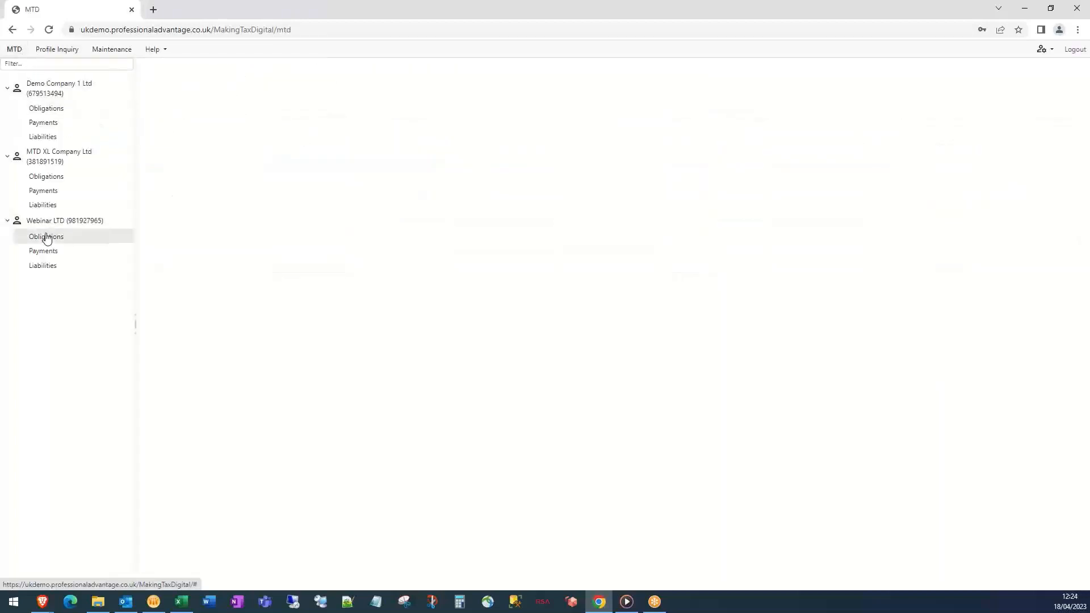
{"action": "left_click", "coordinate": [48, 237]}
{"action": "left_click", "coordinate": [430, 153]}
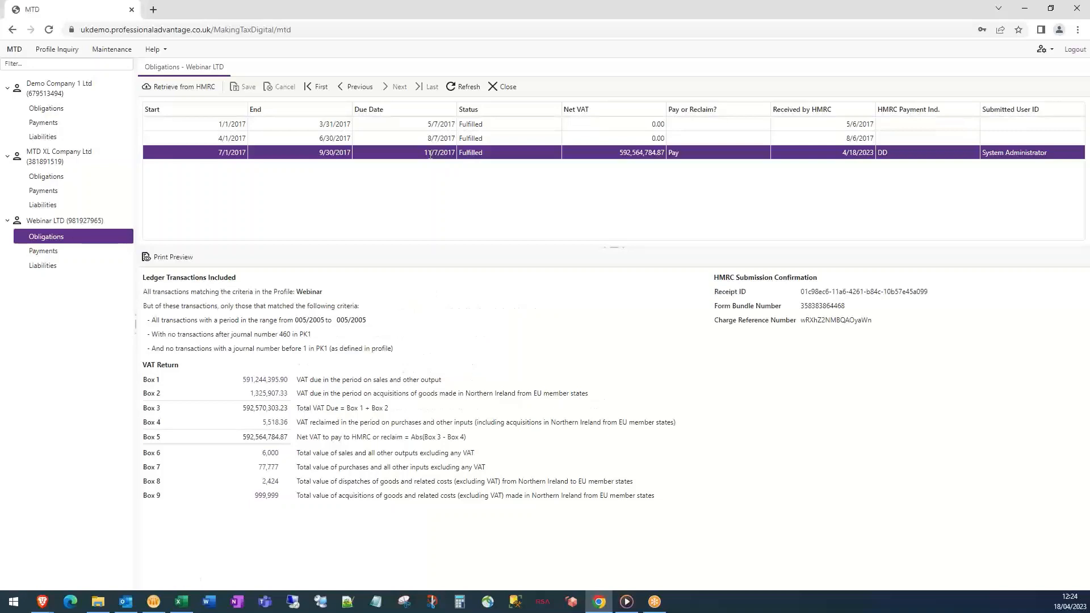